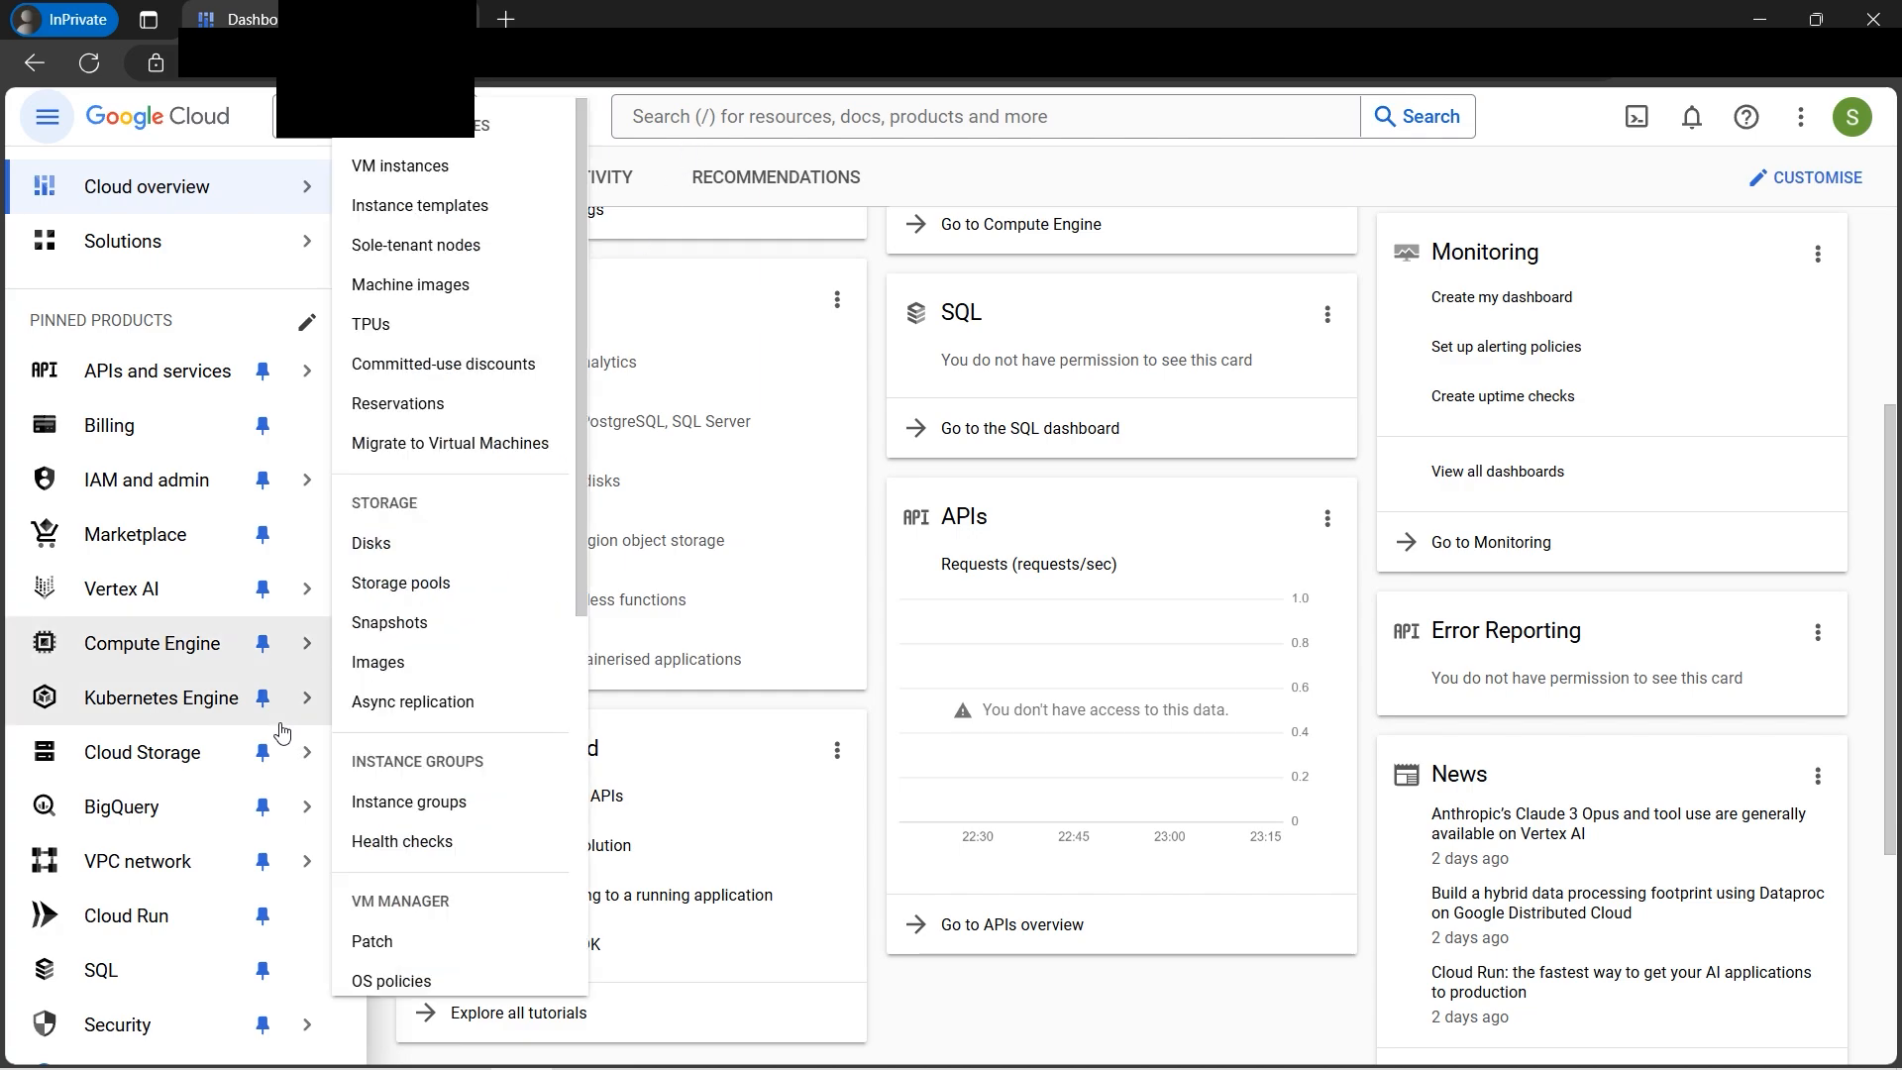
Step: Open BigQuery and bring up the form for a new data set in project student-00320
mouse_move(126, 808)
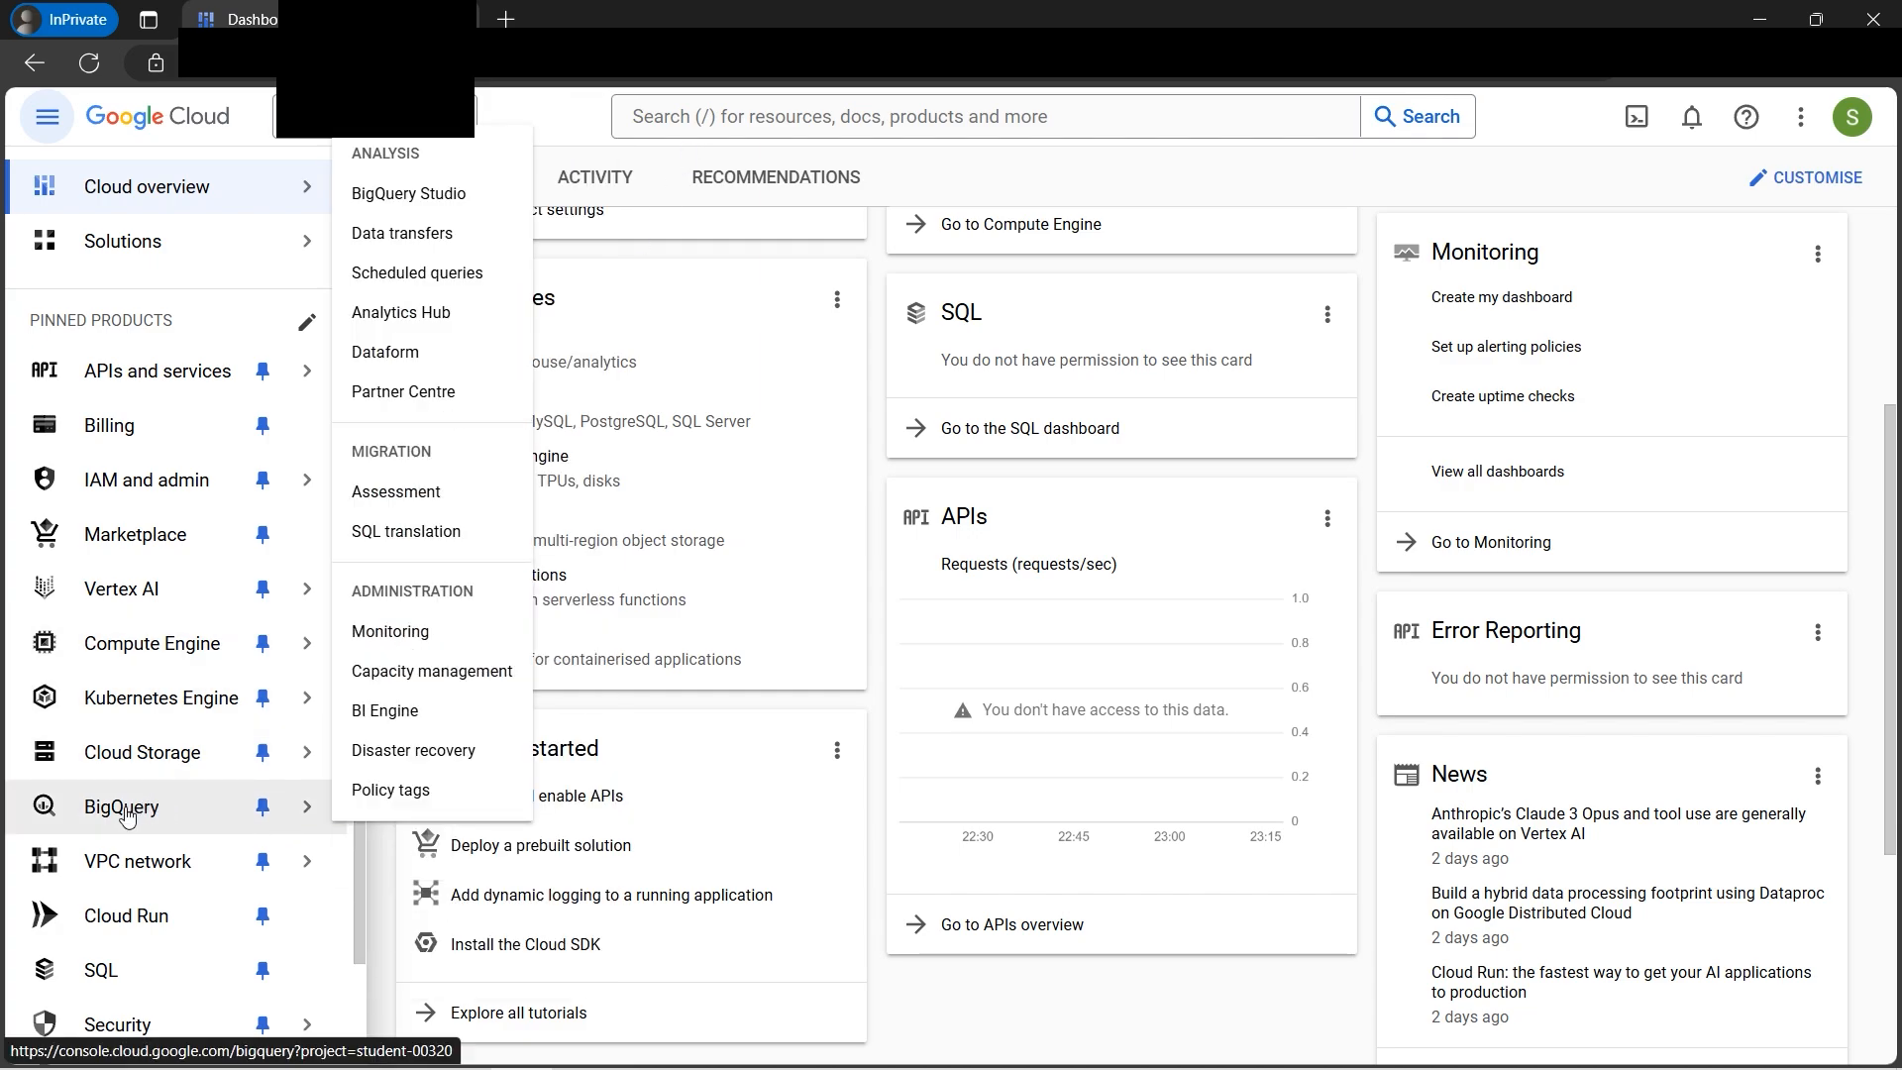
left_click(125, 810)
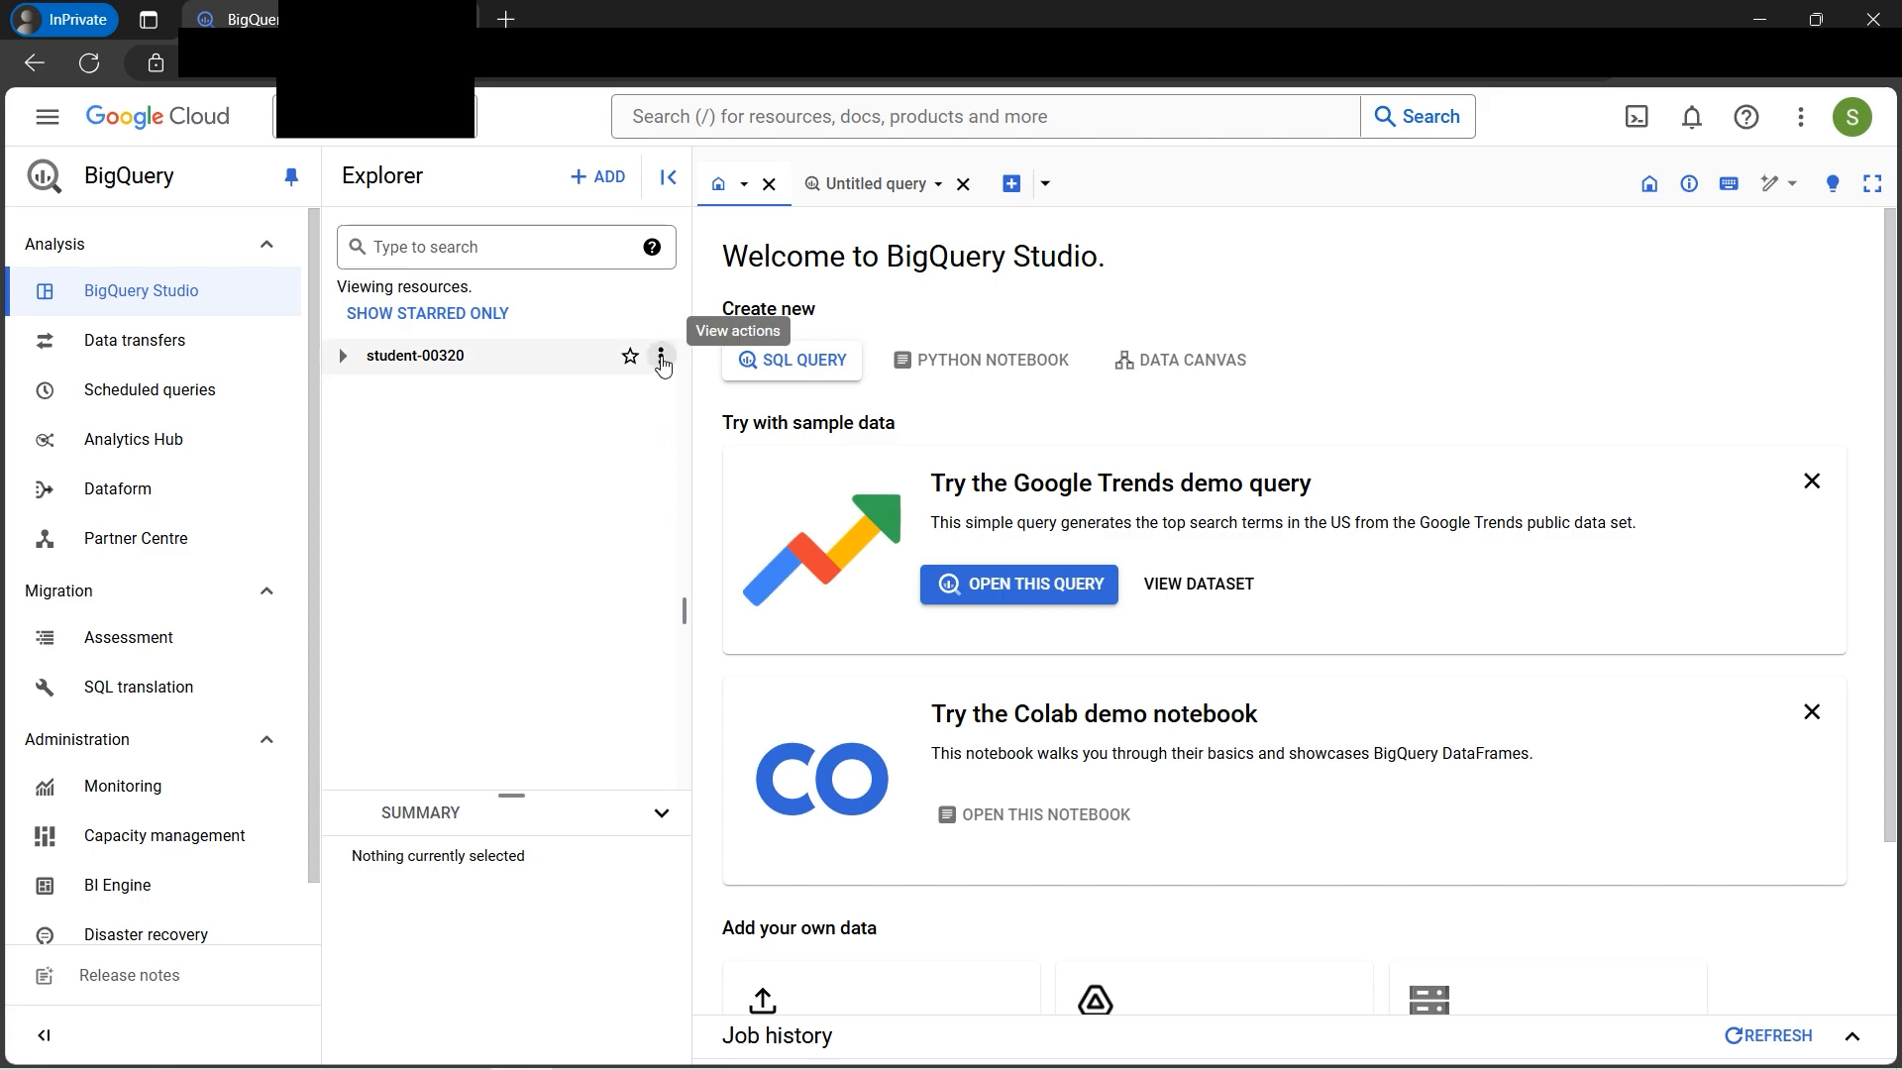
left_click(661, 359)
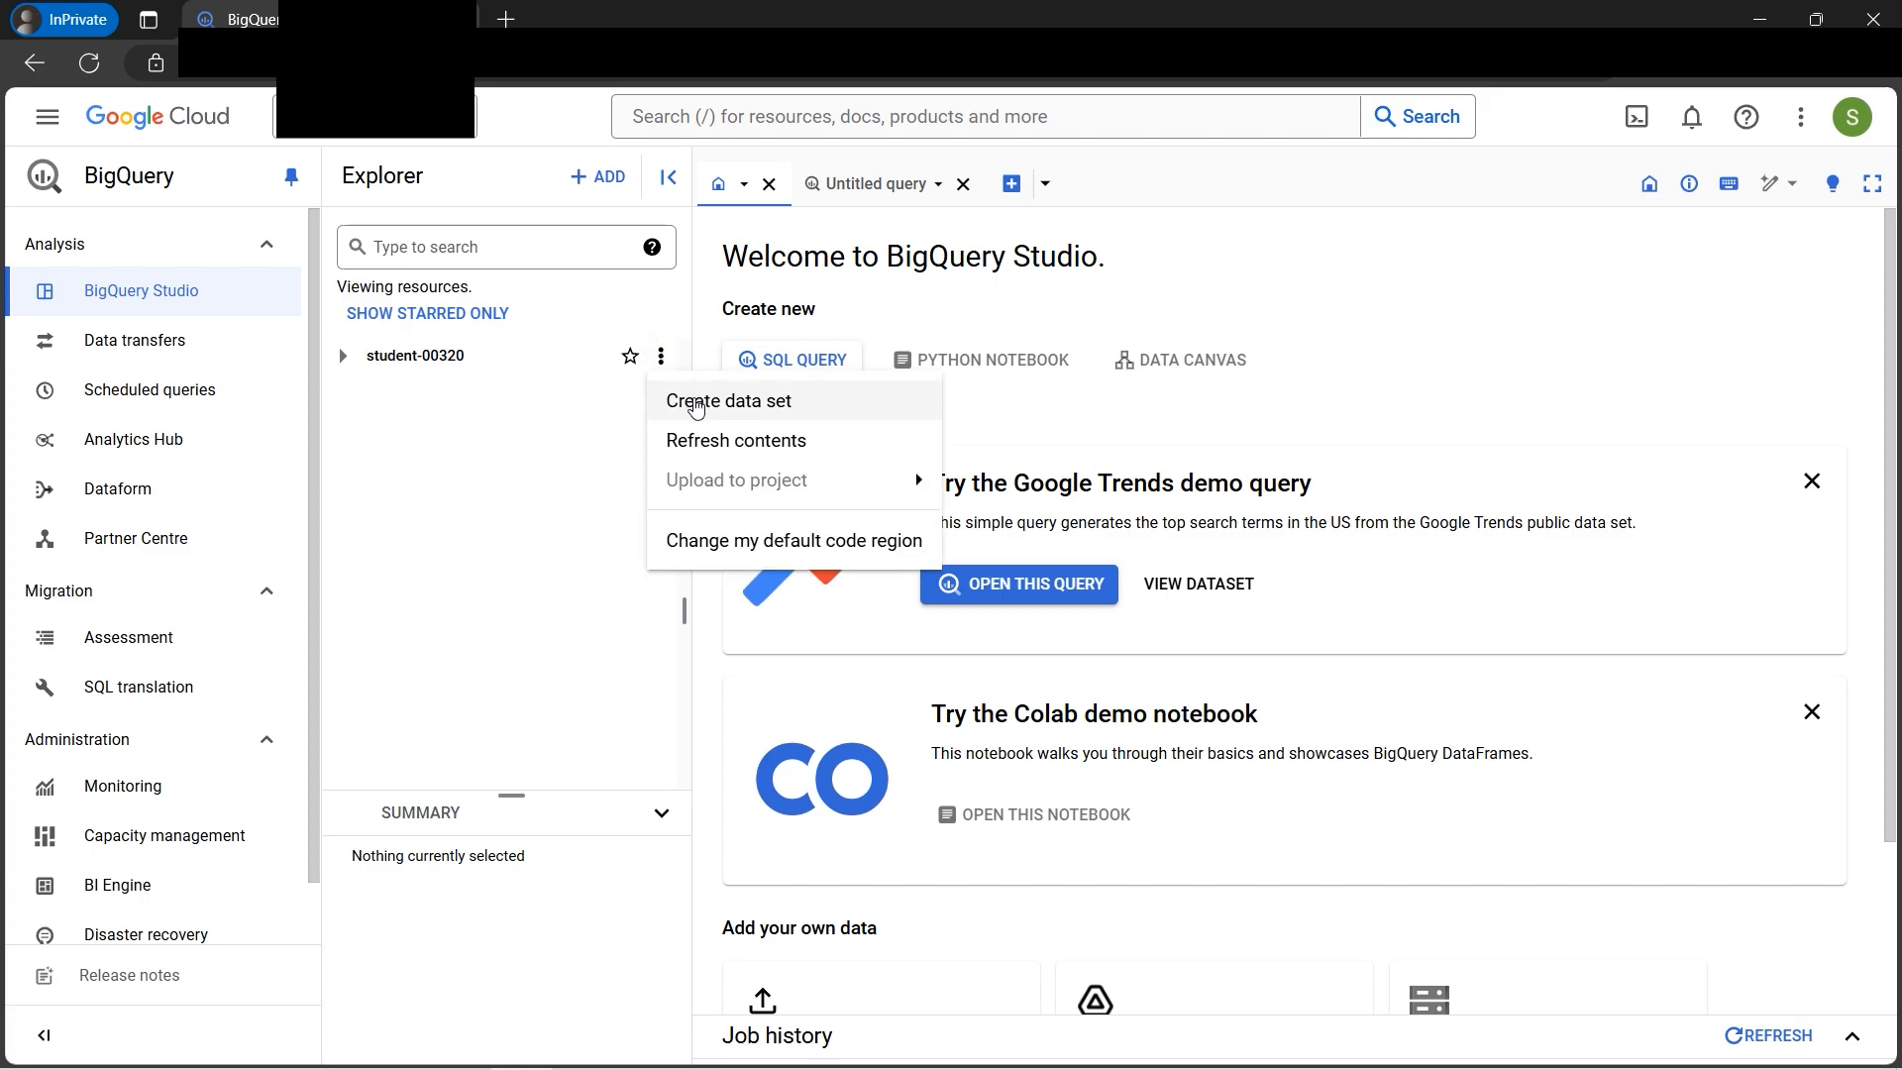
left_click(696, 402)
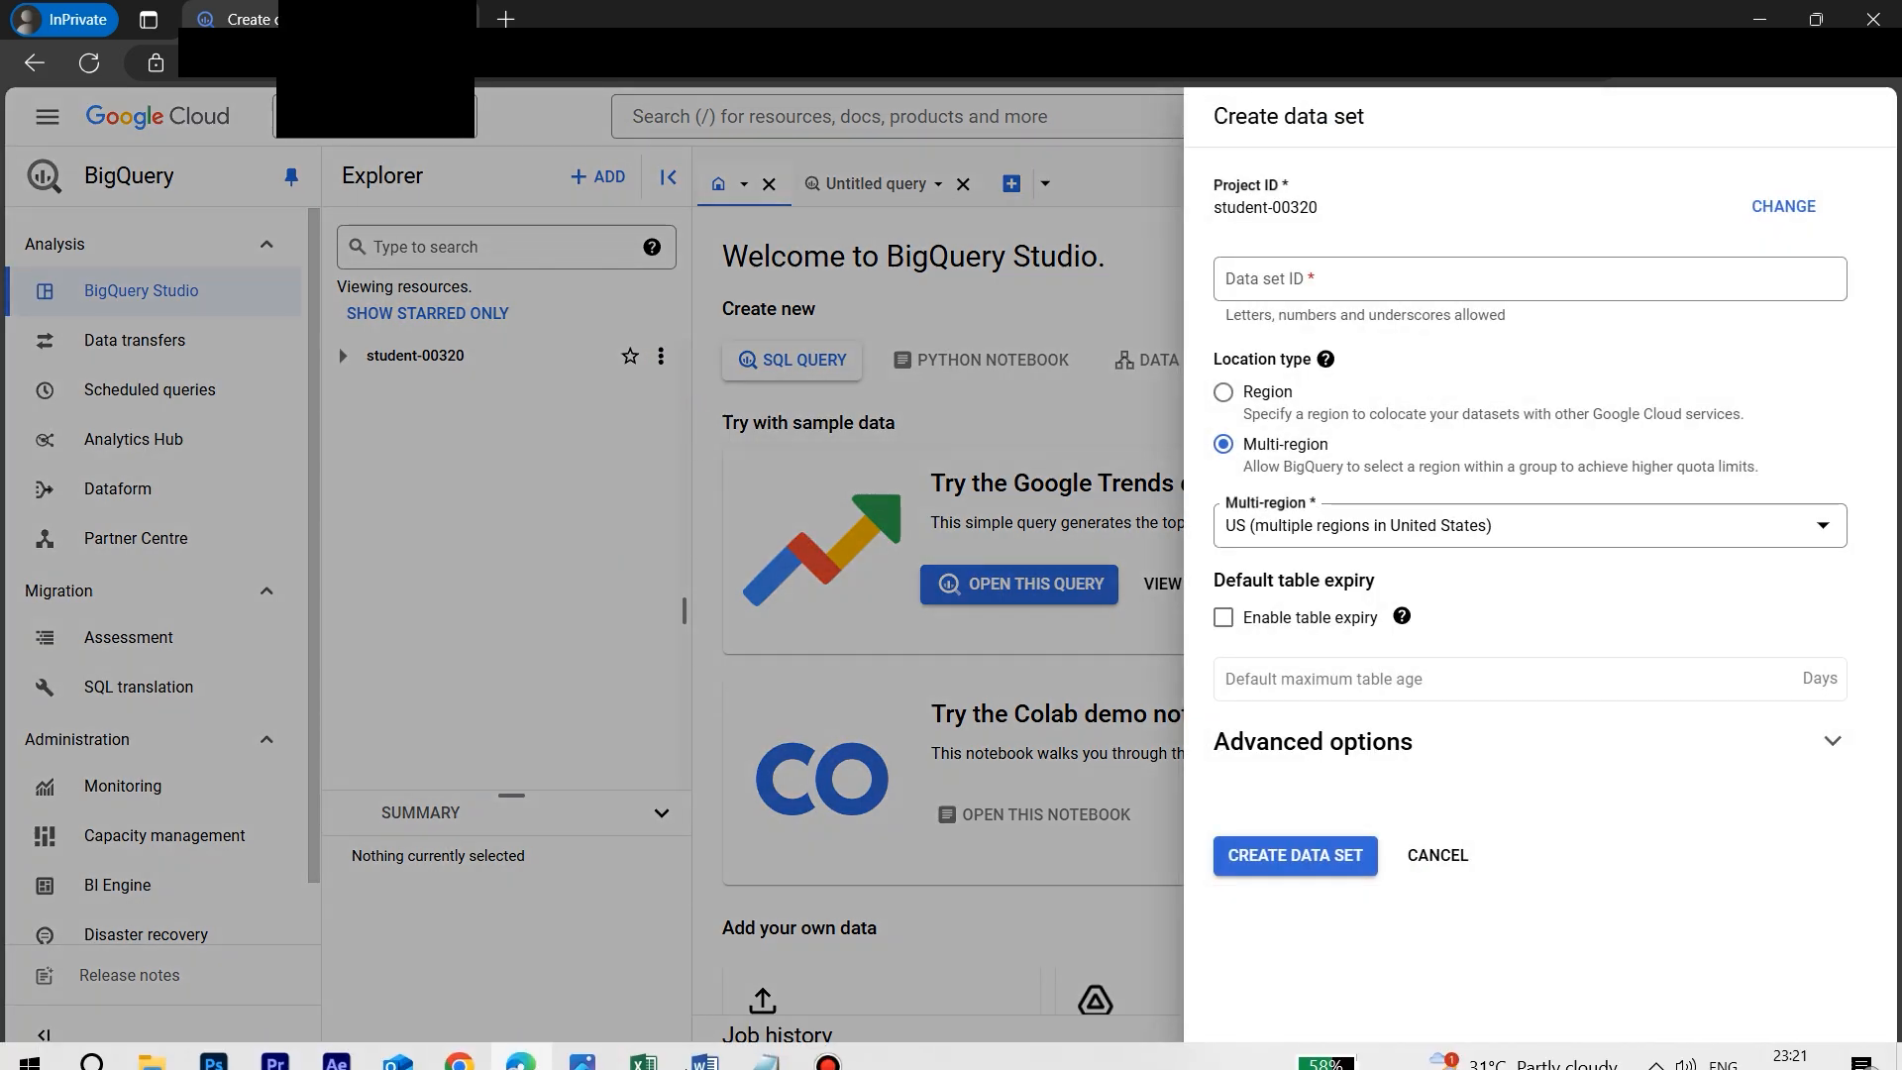
left_click(582, 1052)
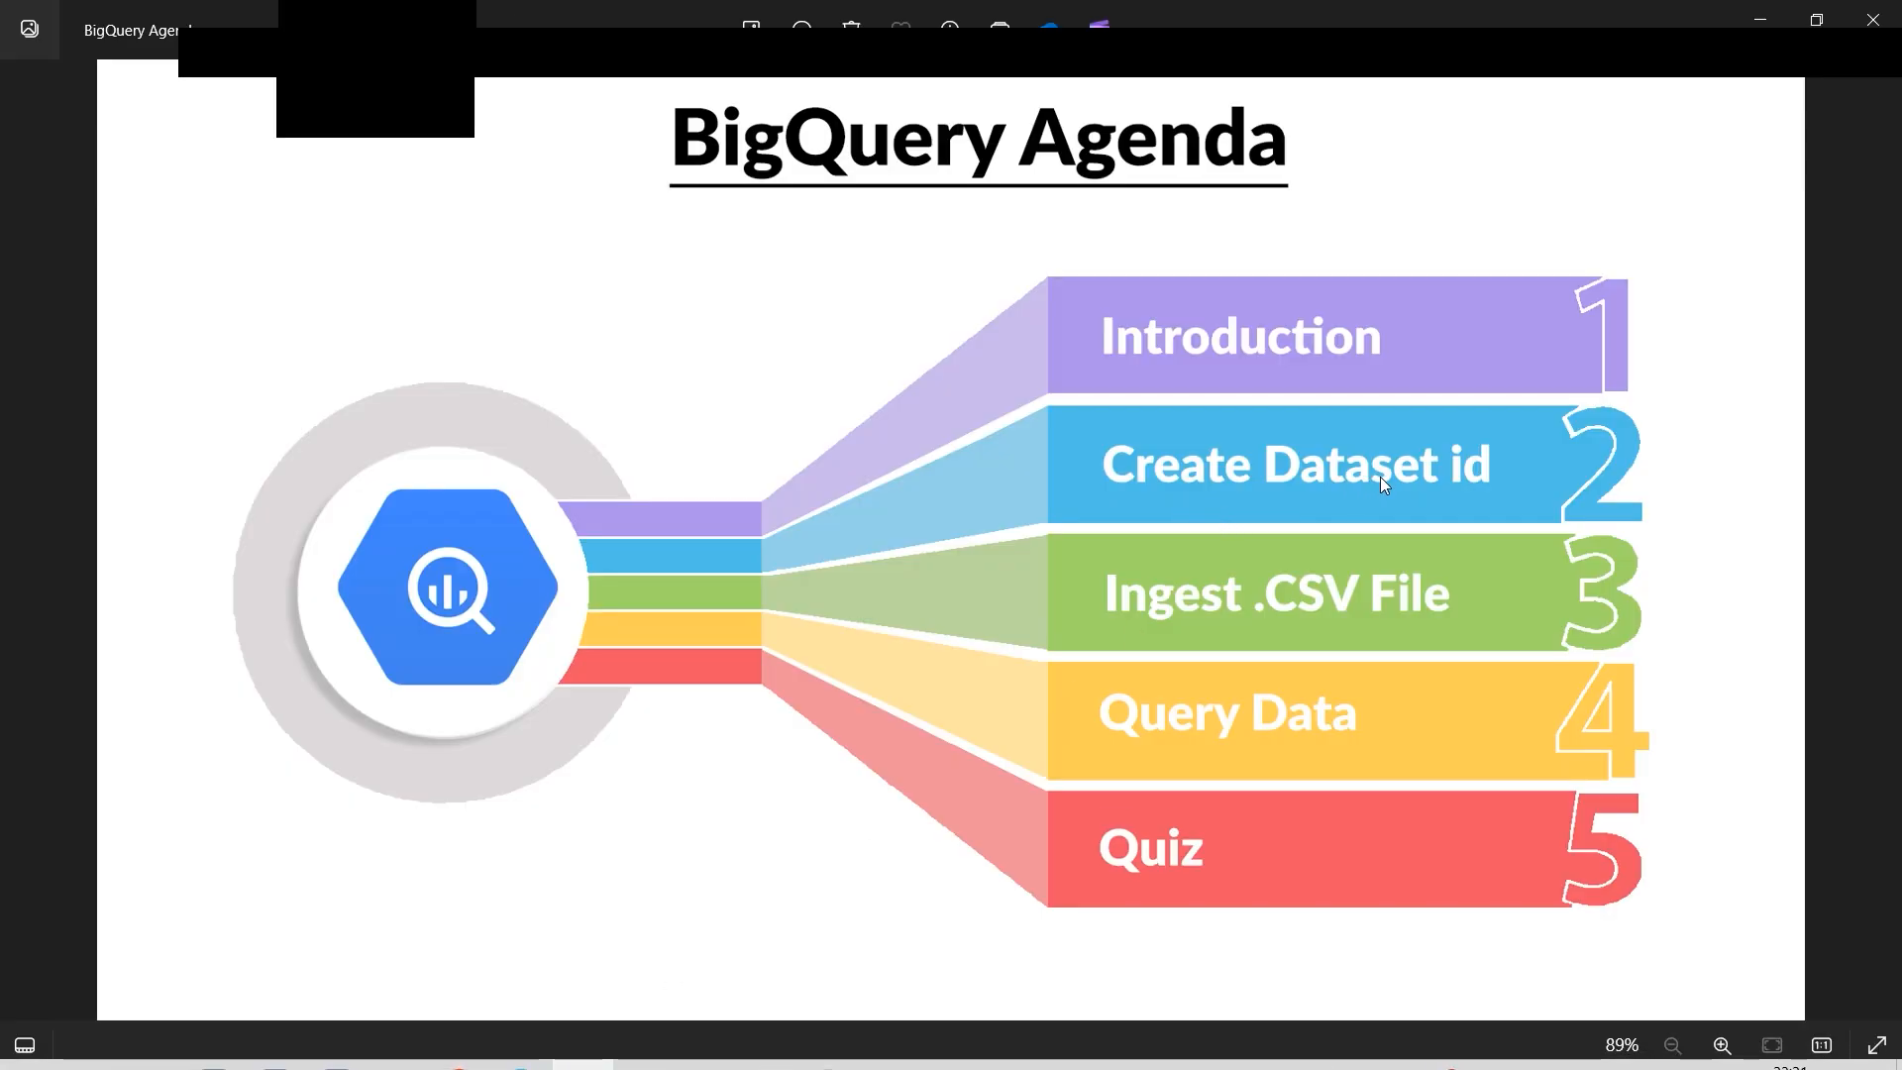
left_click(520, 1045)
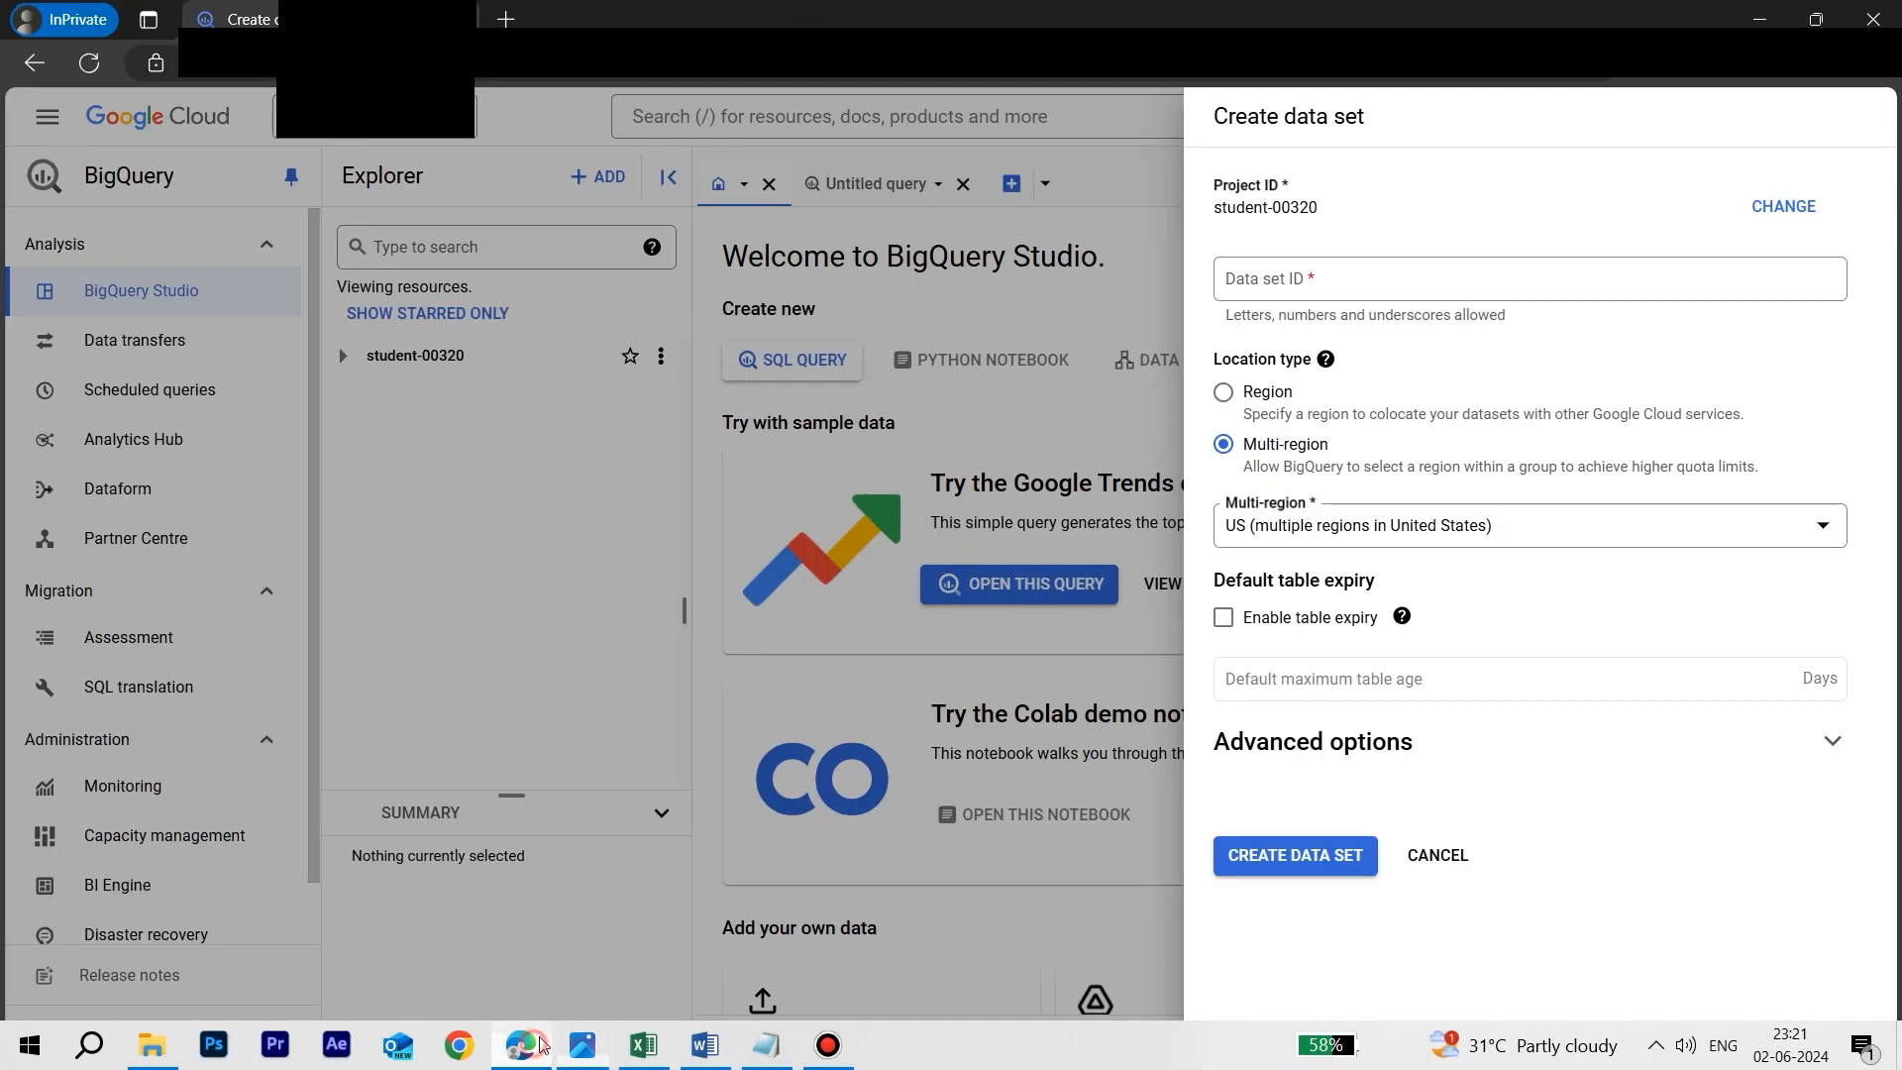
Step: Create the data set with the ID cloudguruamit
left_click(1425, 282)
type("c")
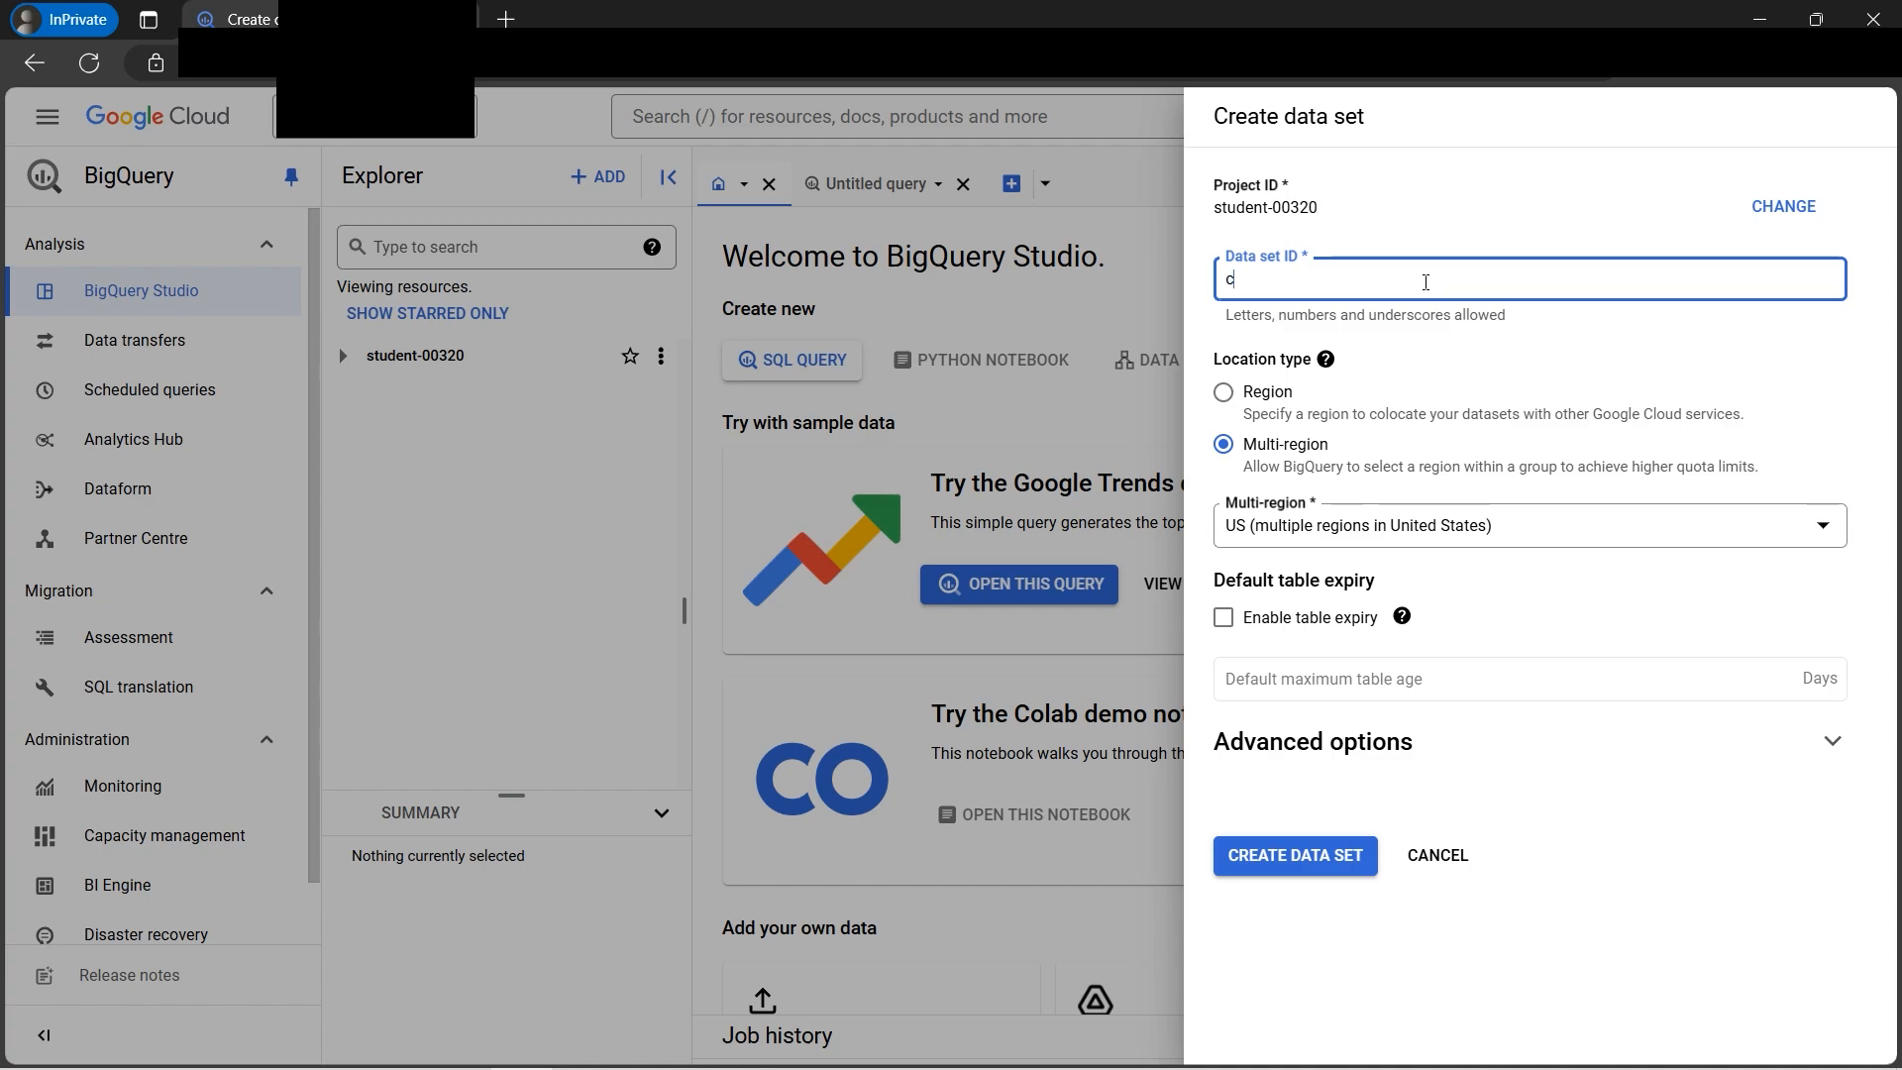
type("loudguruamit")
left_click_drag(1379, 283, 1208, 295)
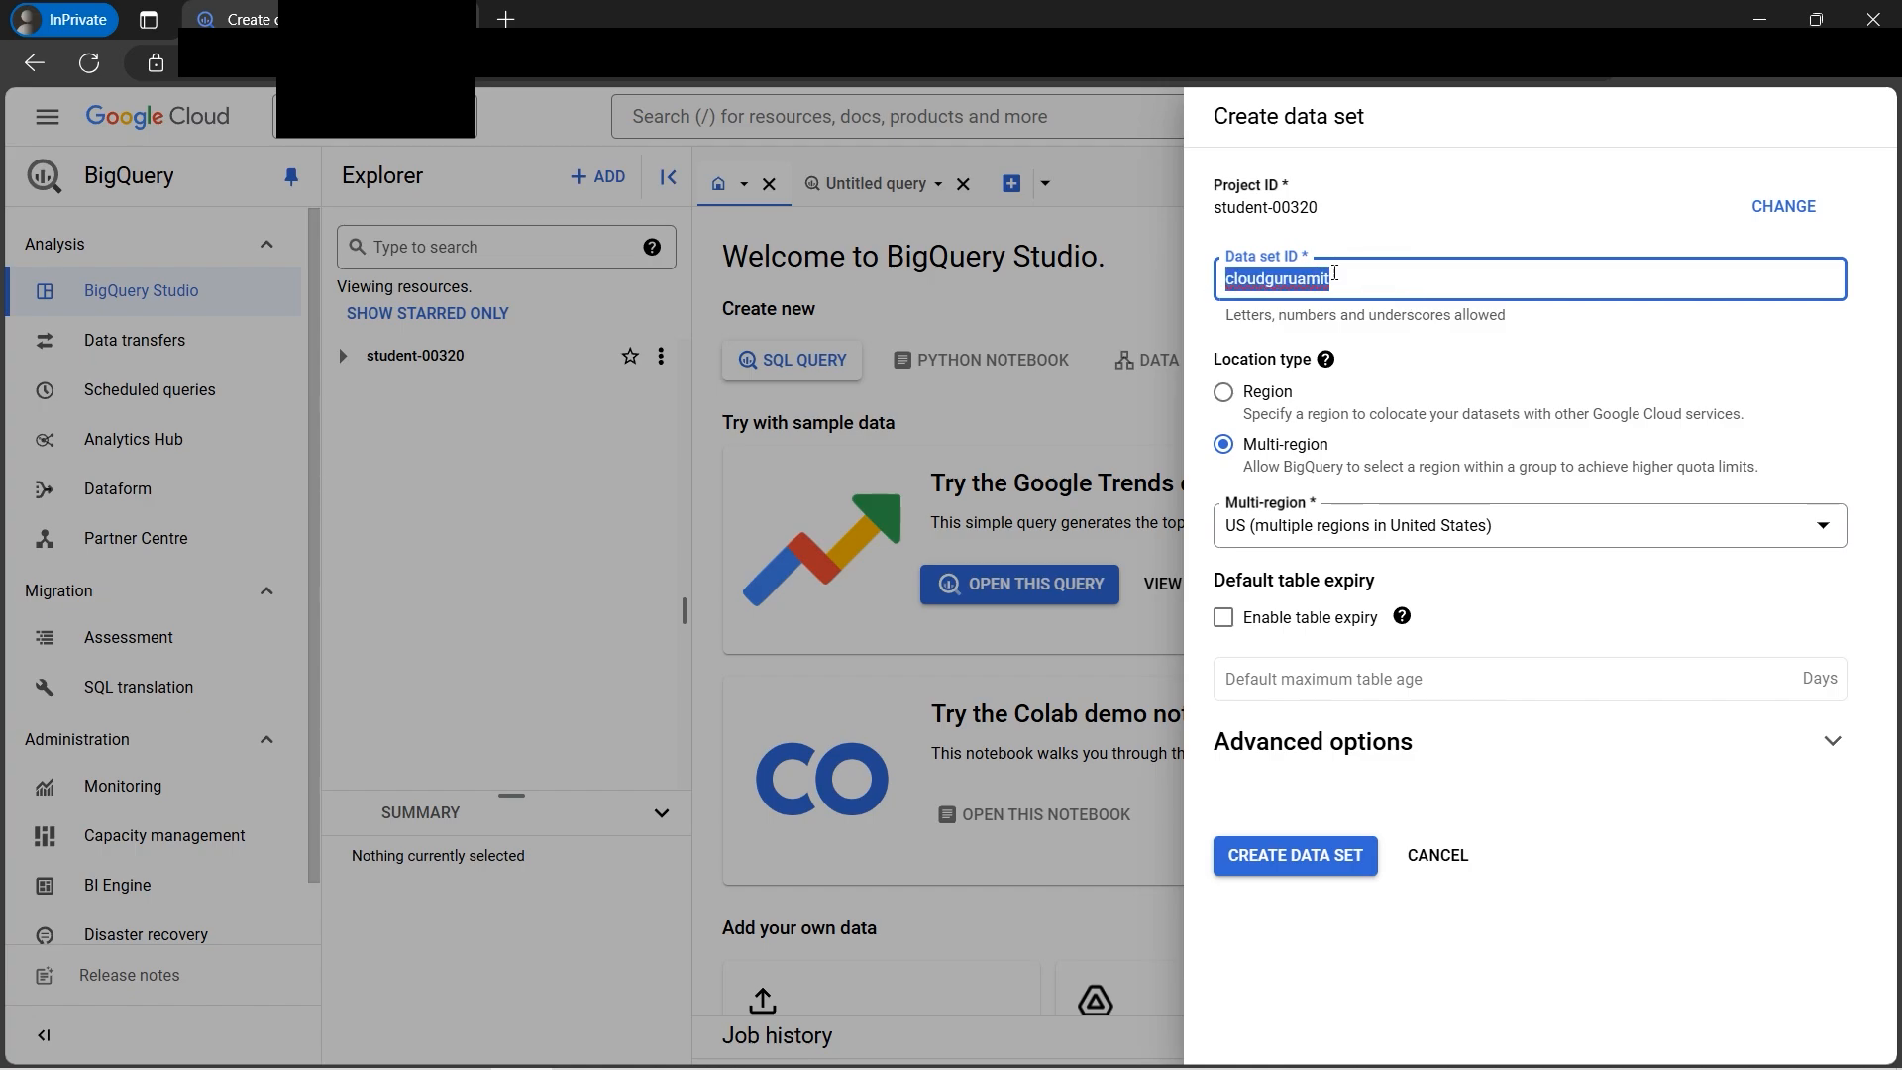
left_click(1552, 366)
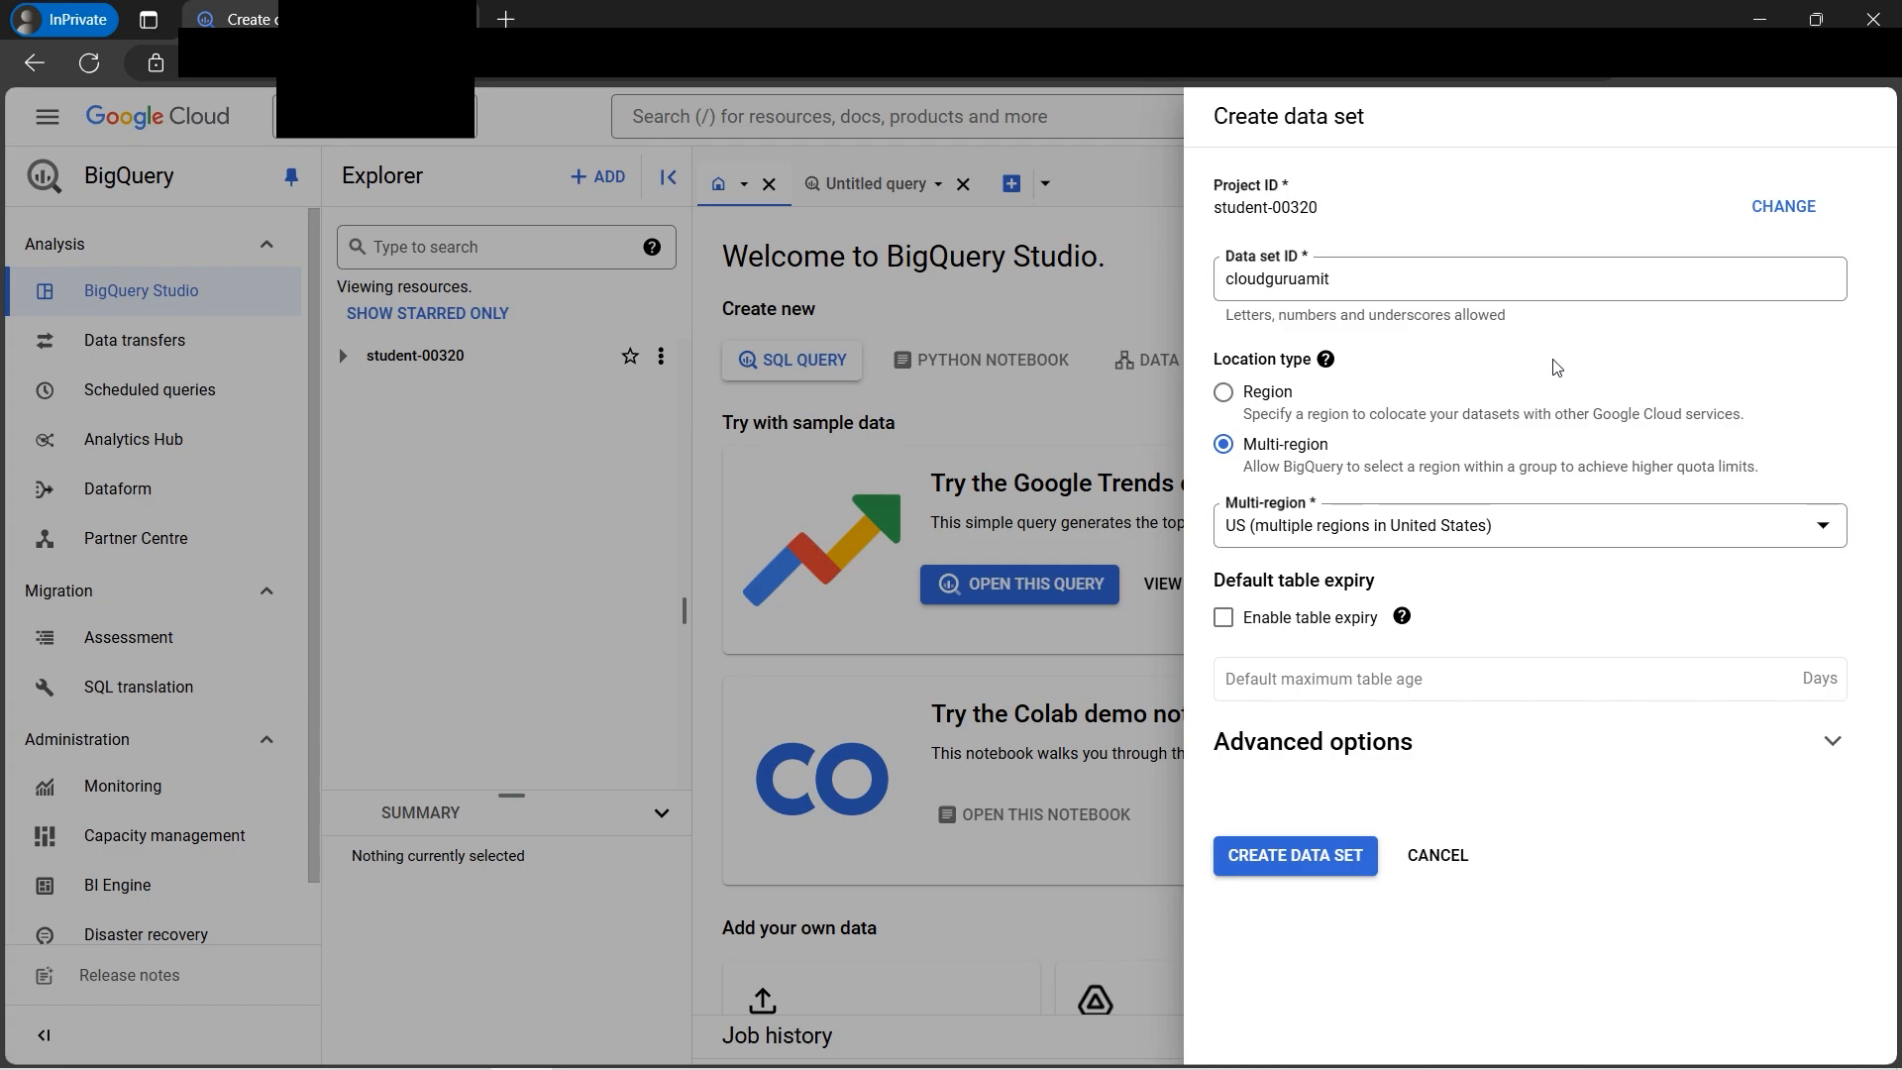
left_click_drag(1216, 203, 1319, 209)
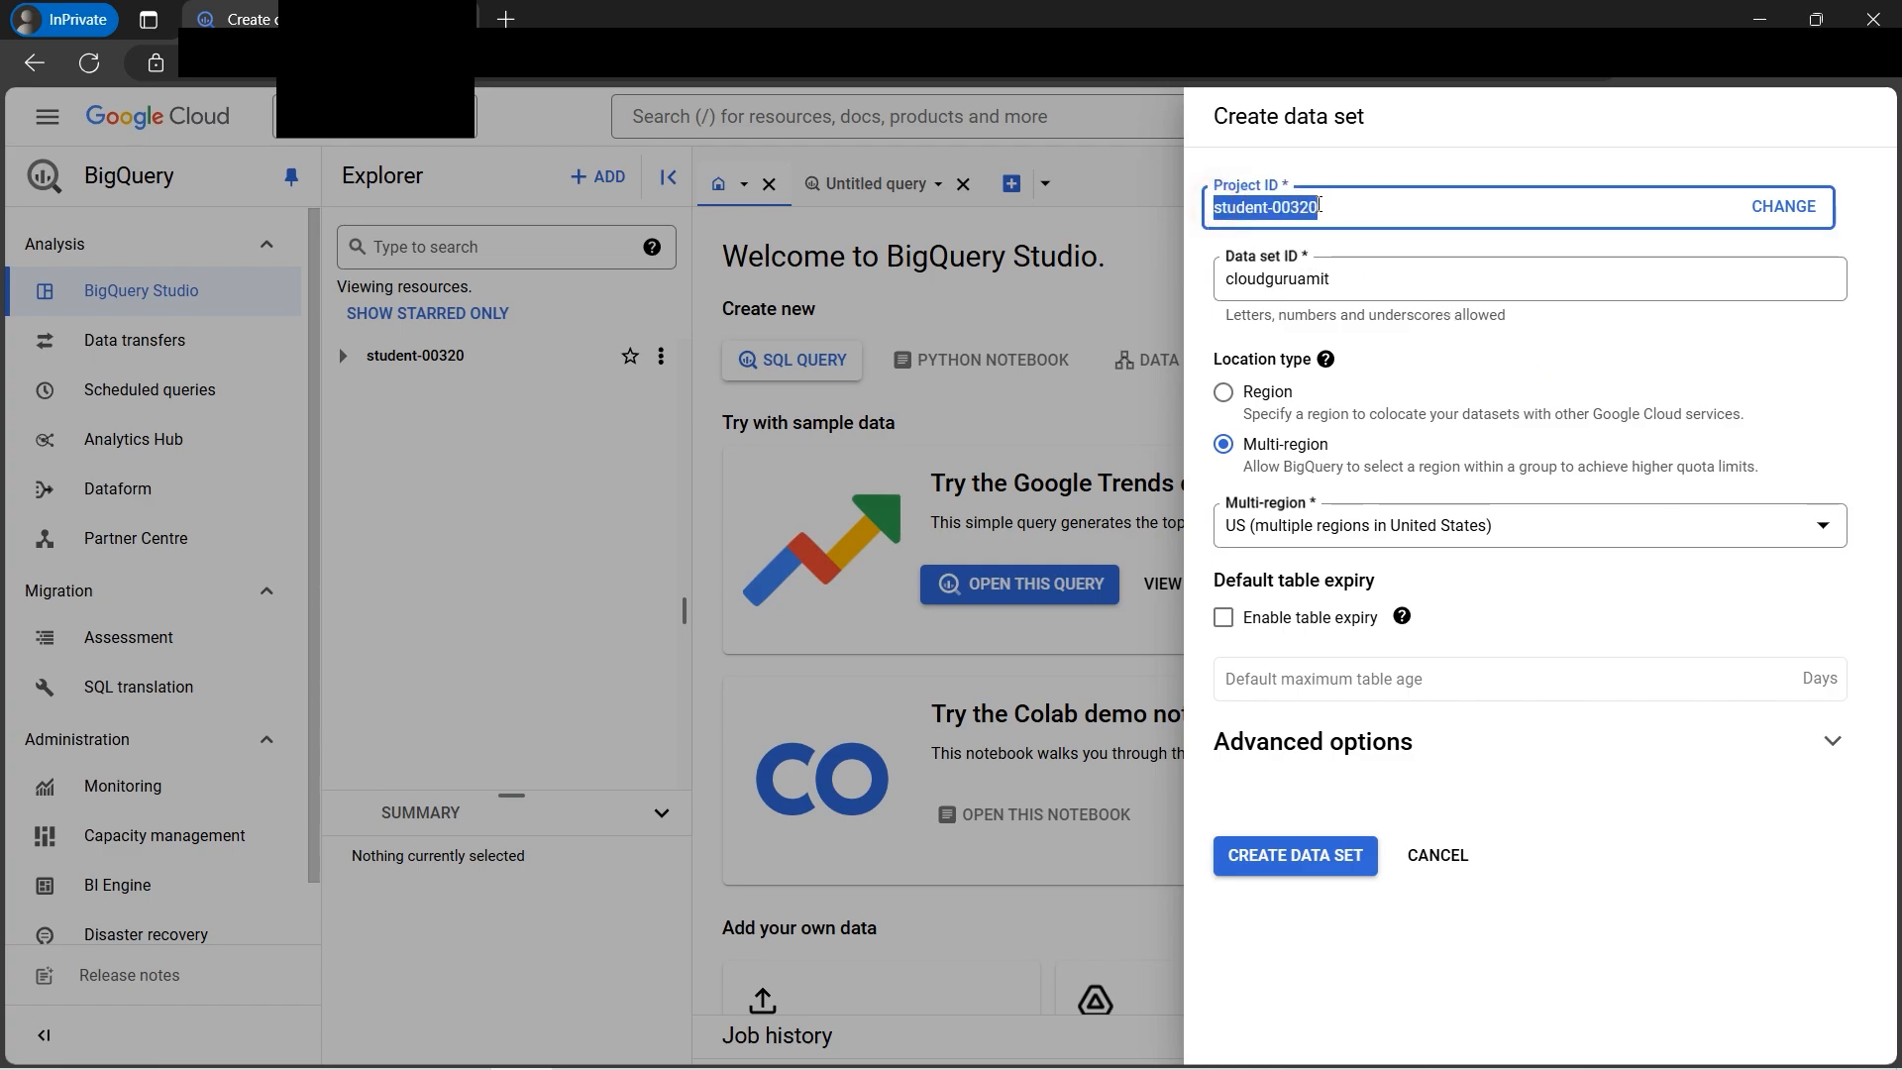
left_click(1664, 356)
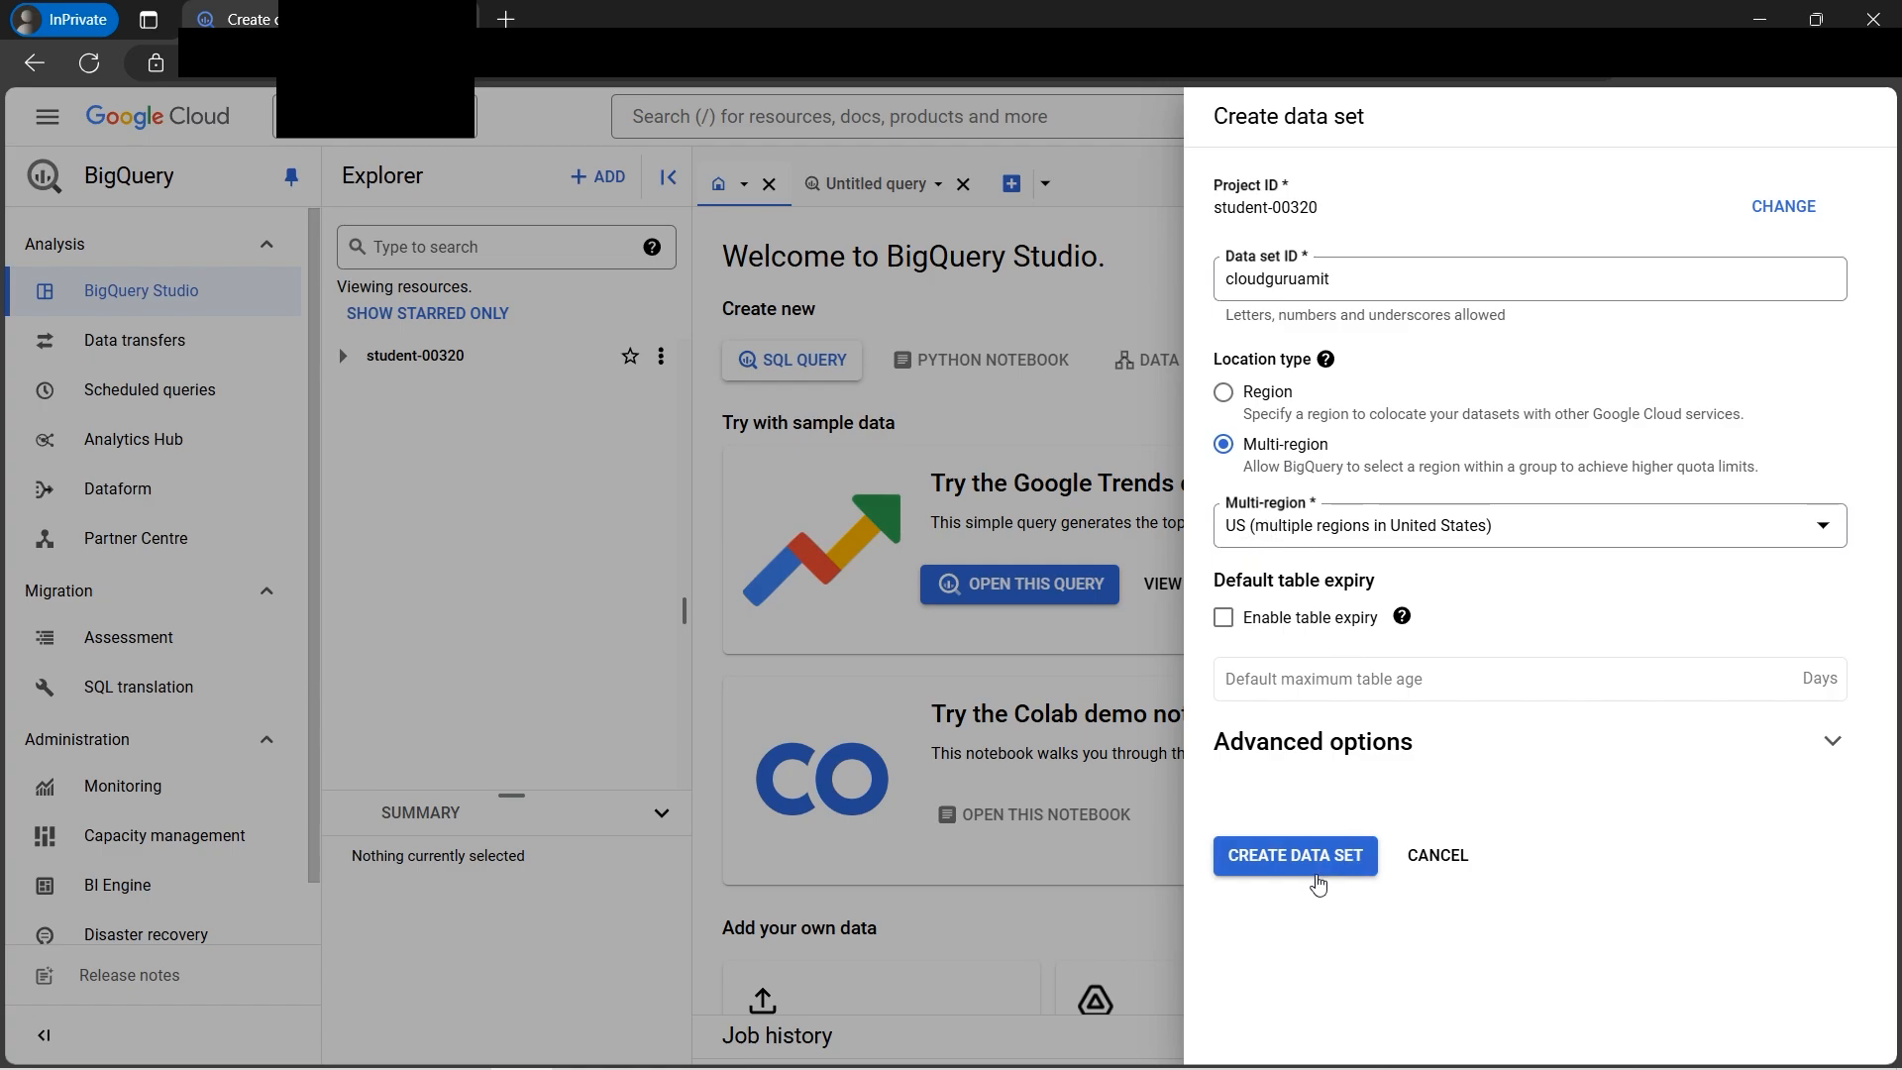
left_click(1296, 858)
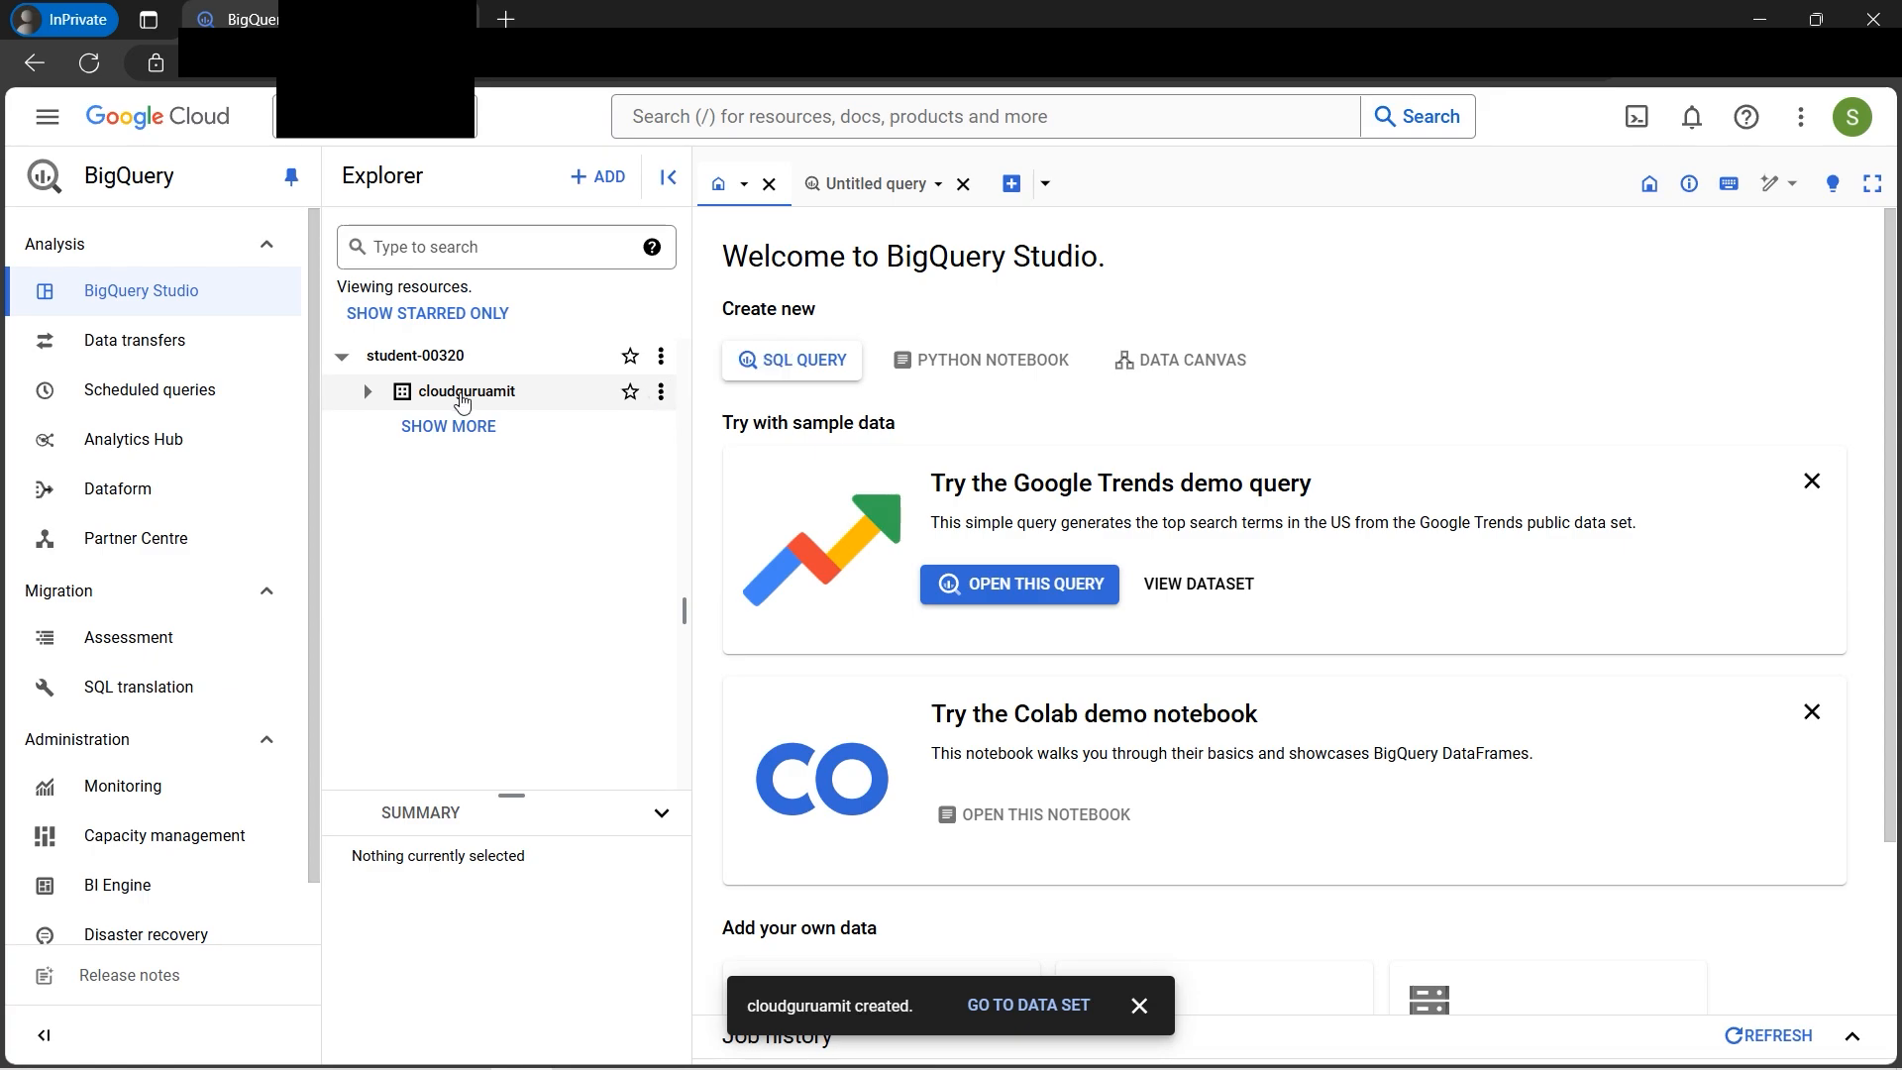
Step: Start a new table in the cloudguruamit data set, using an upload of dummy.csv in CSV format as its source
left_click(662, 400)
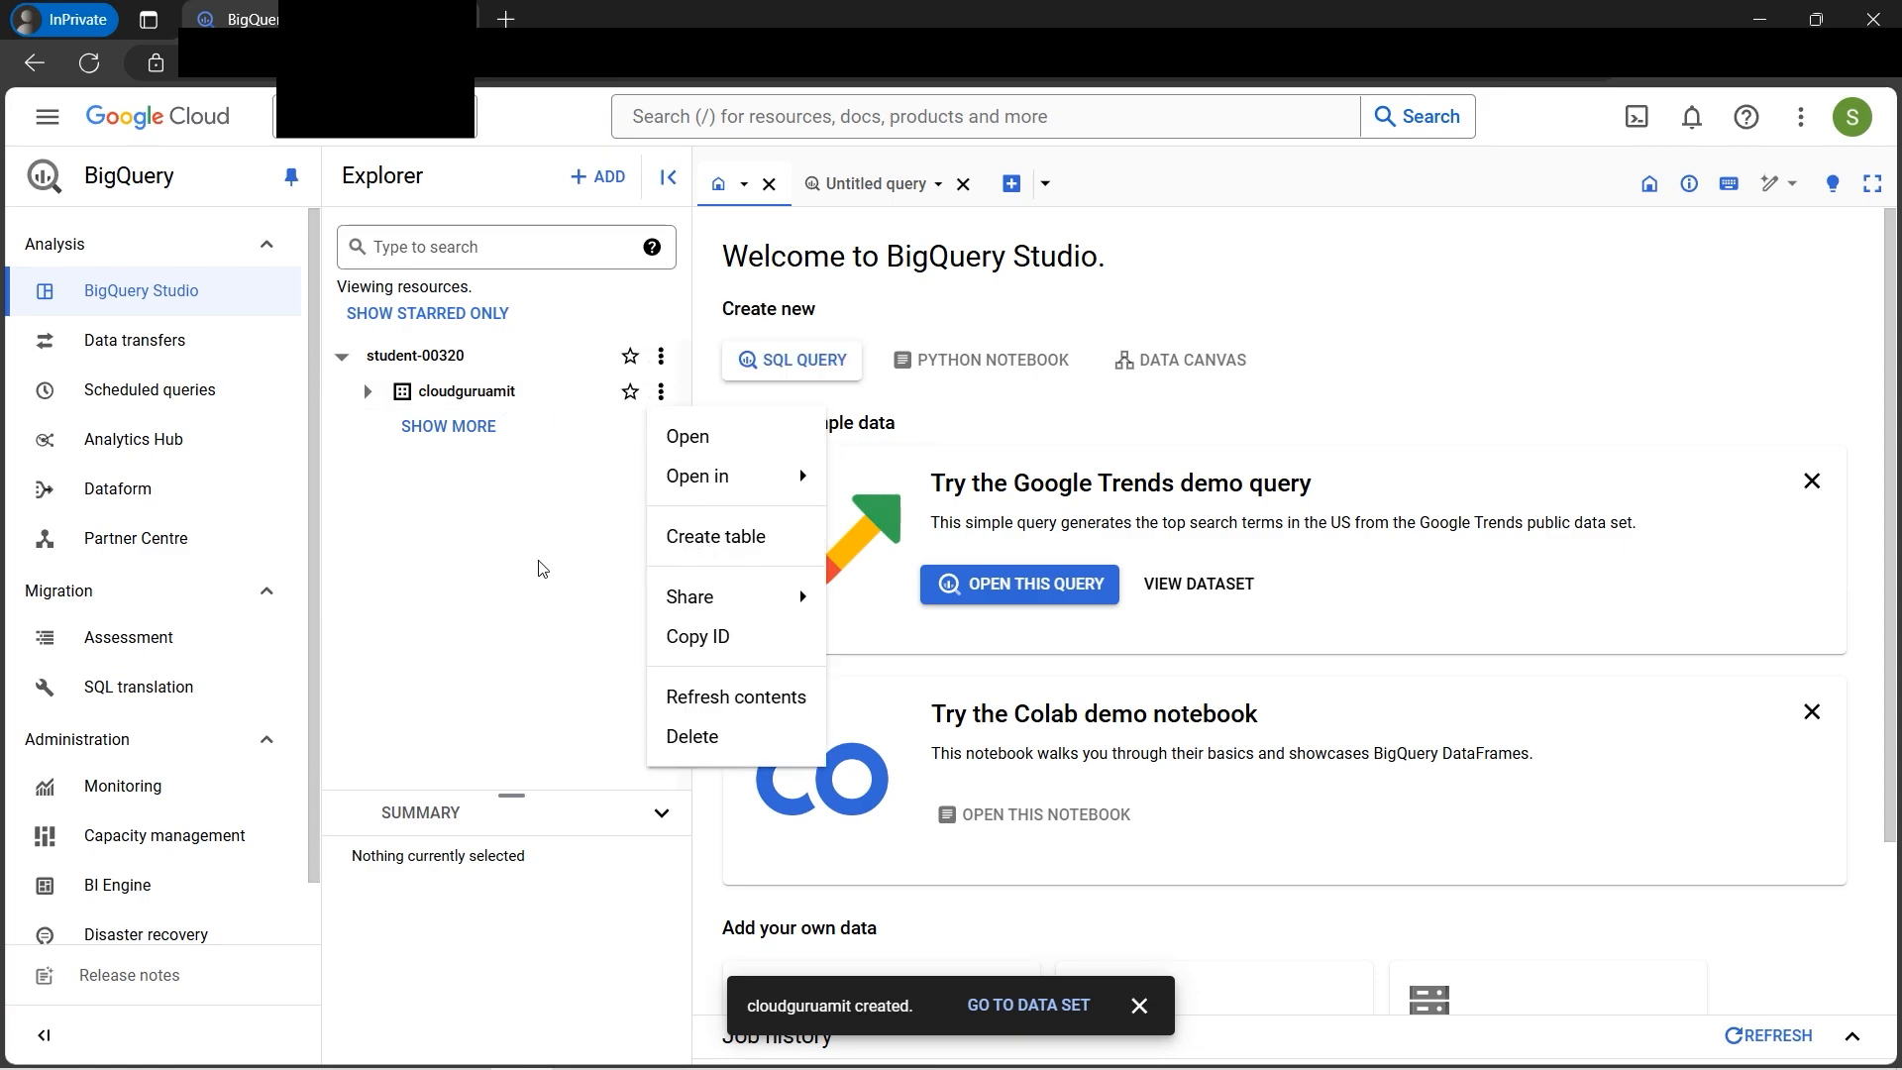
left_click(472, 542)
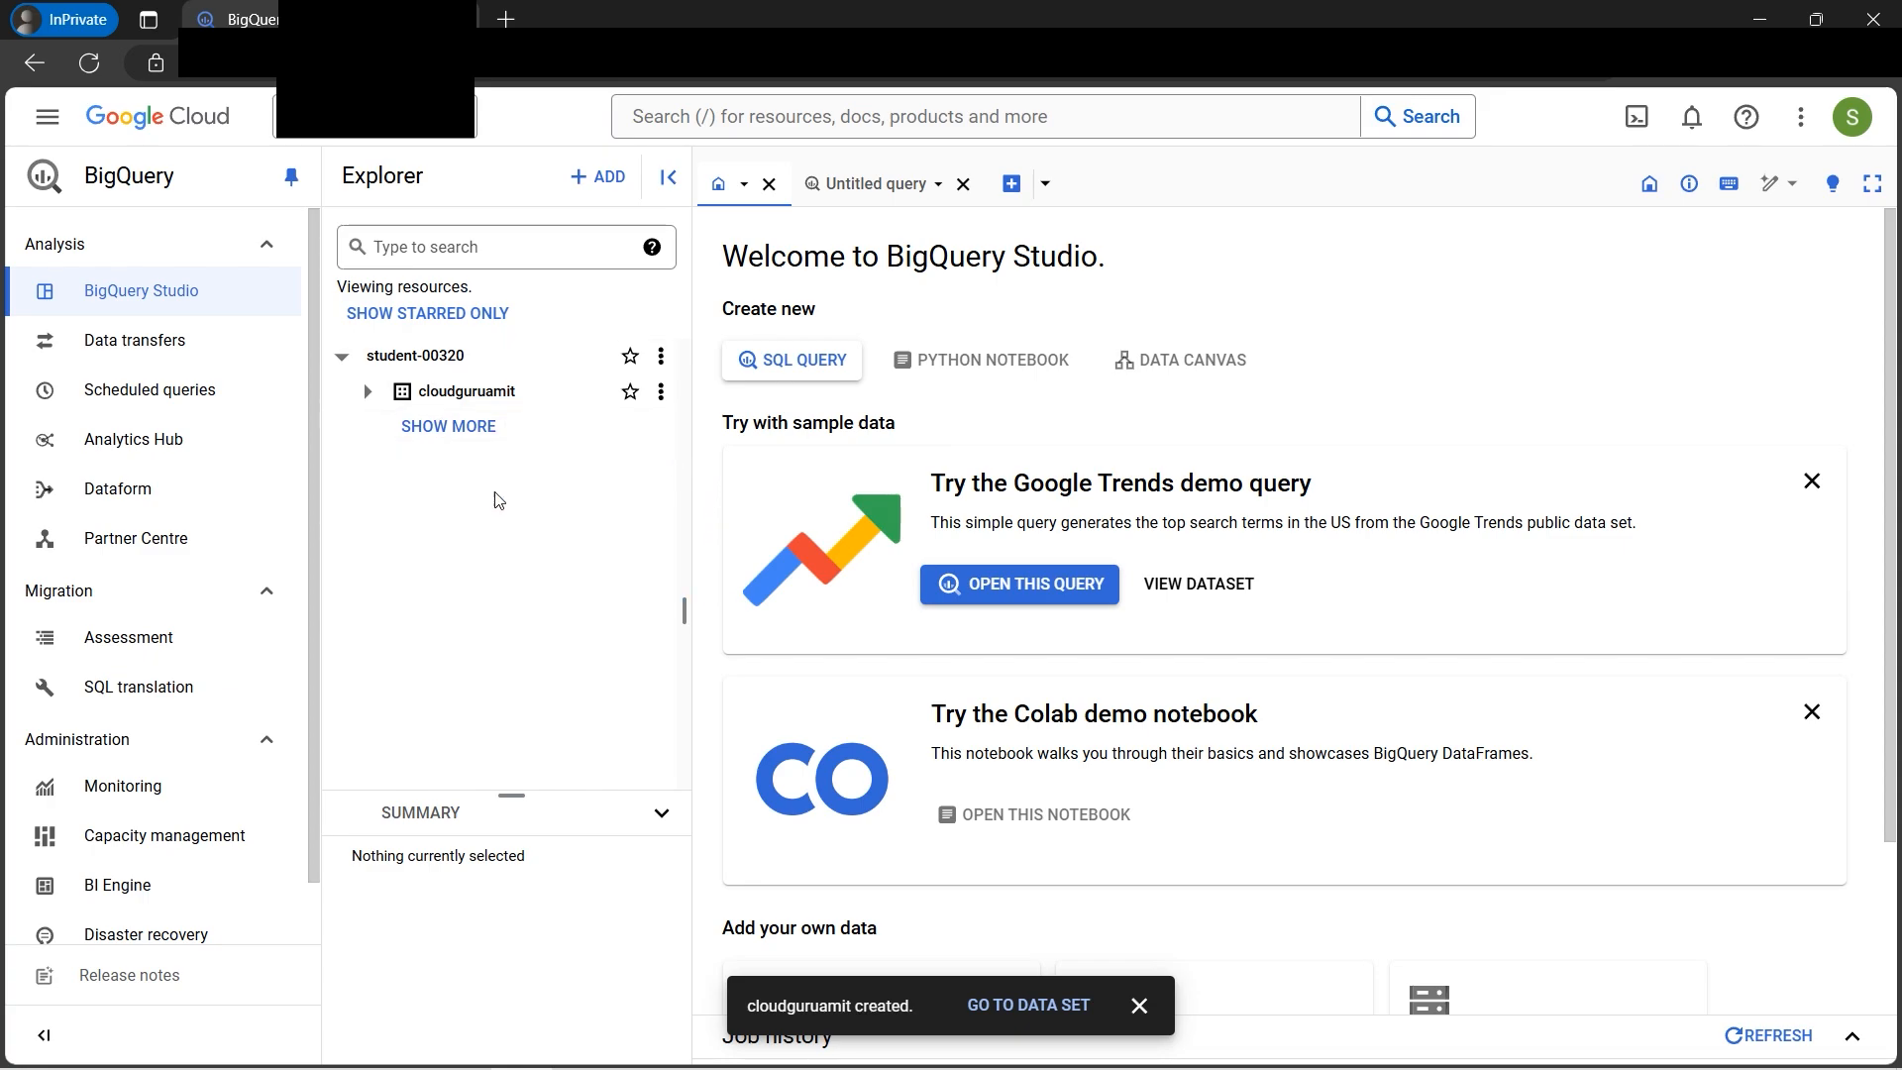
left_click(661, 391)
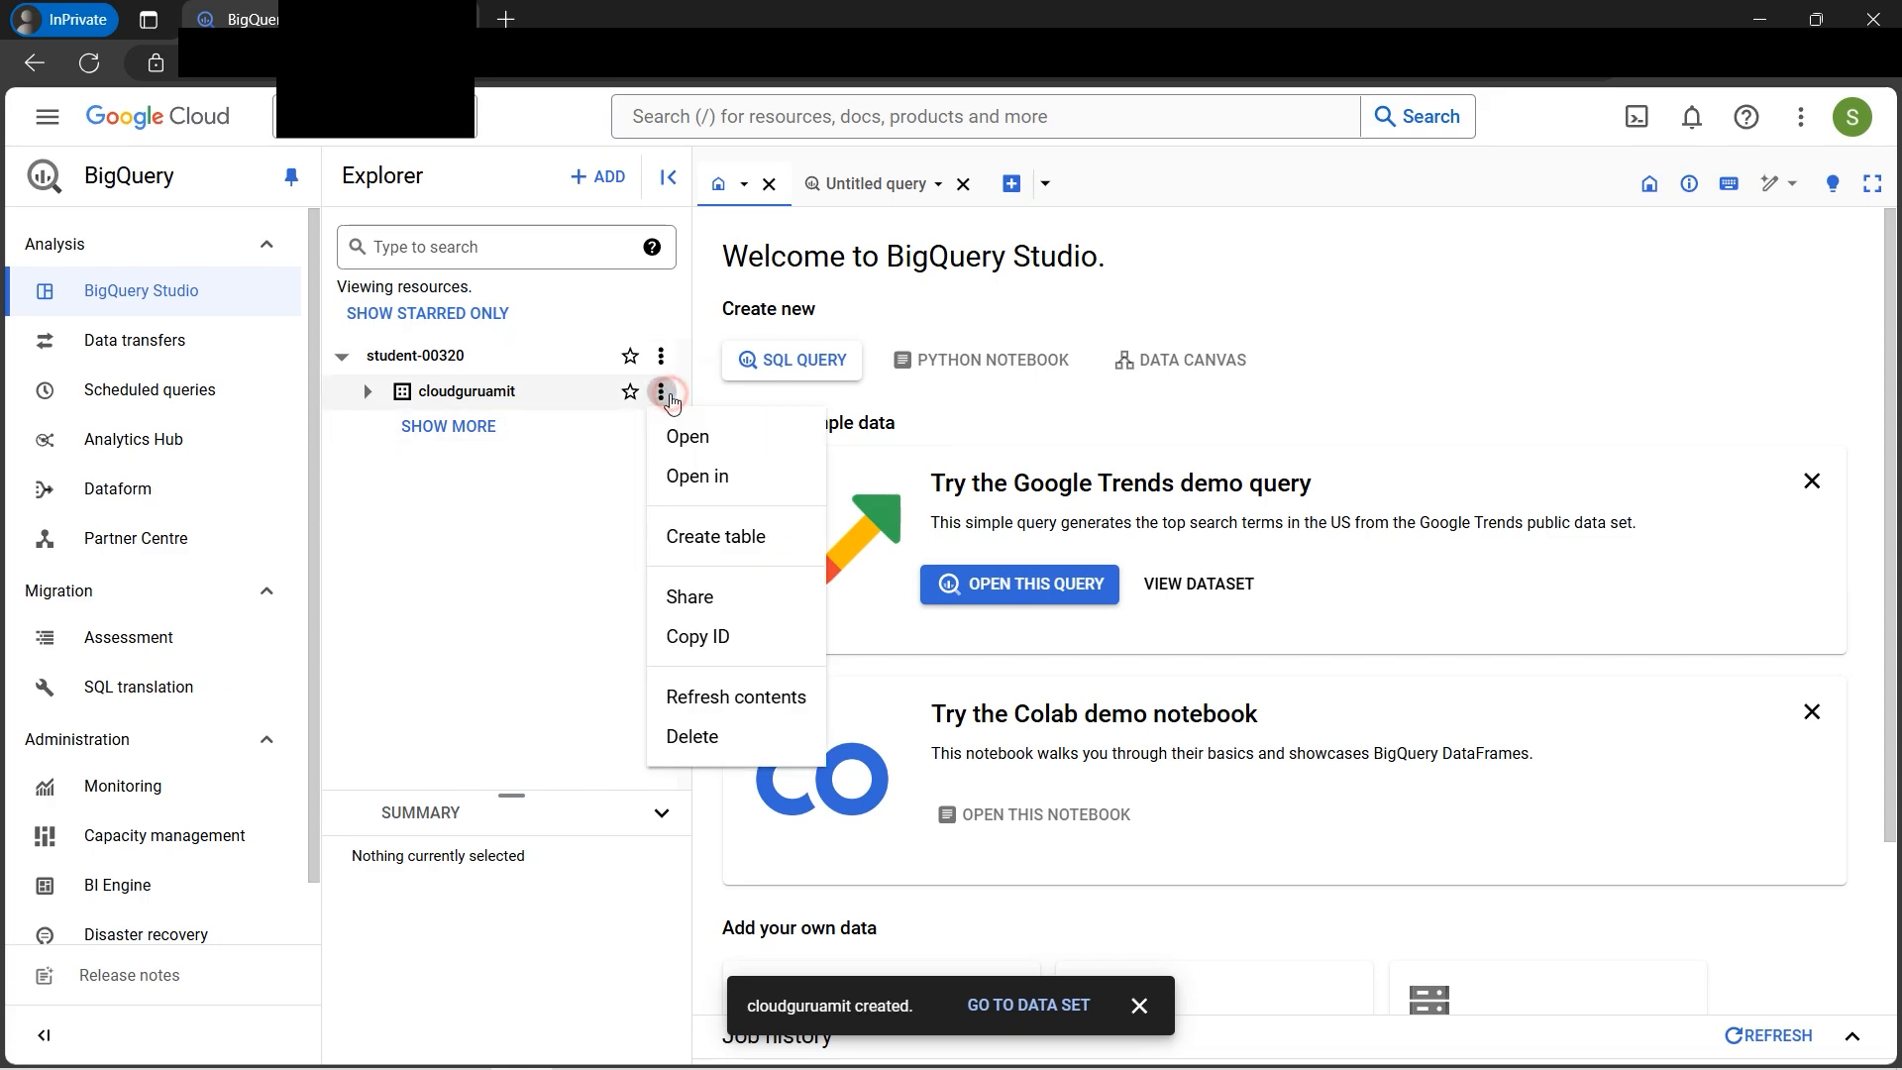
left_click(745, 539)
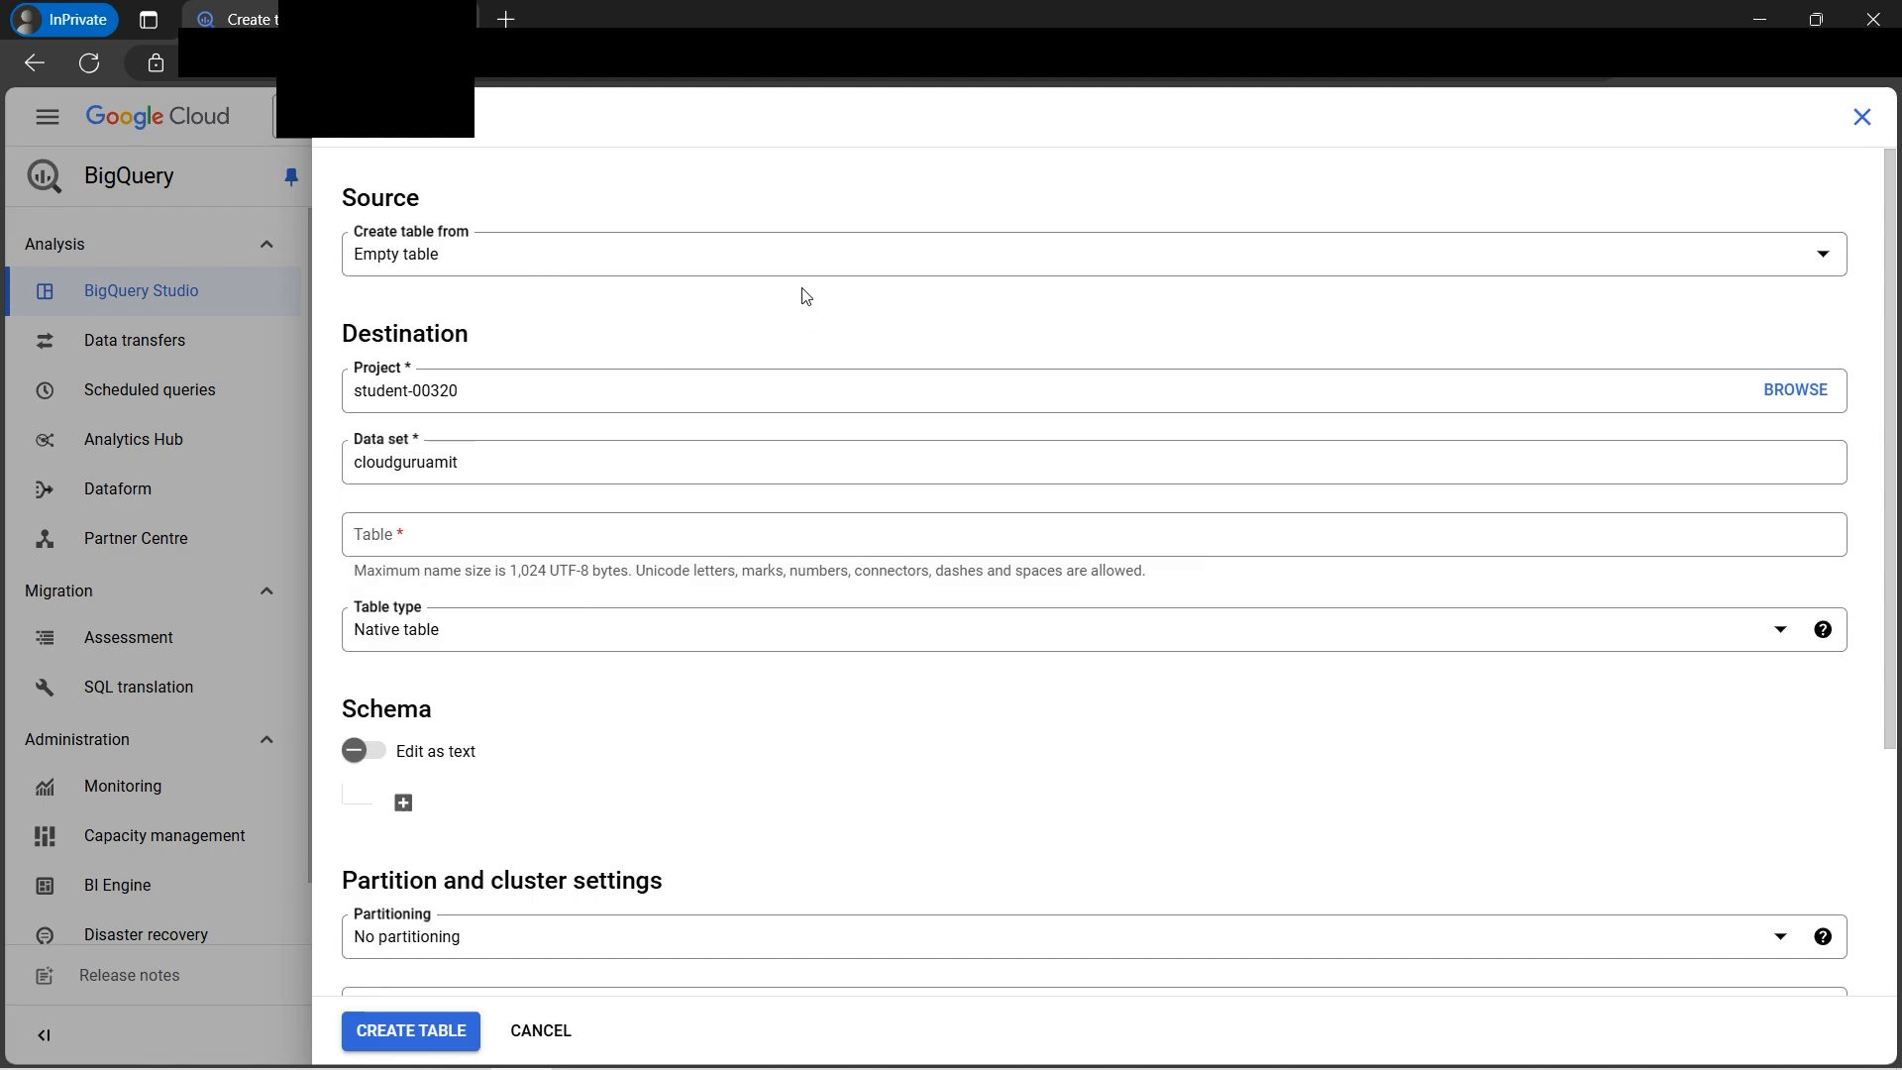
left_click(1540, 265)
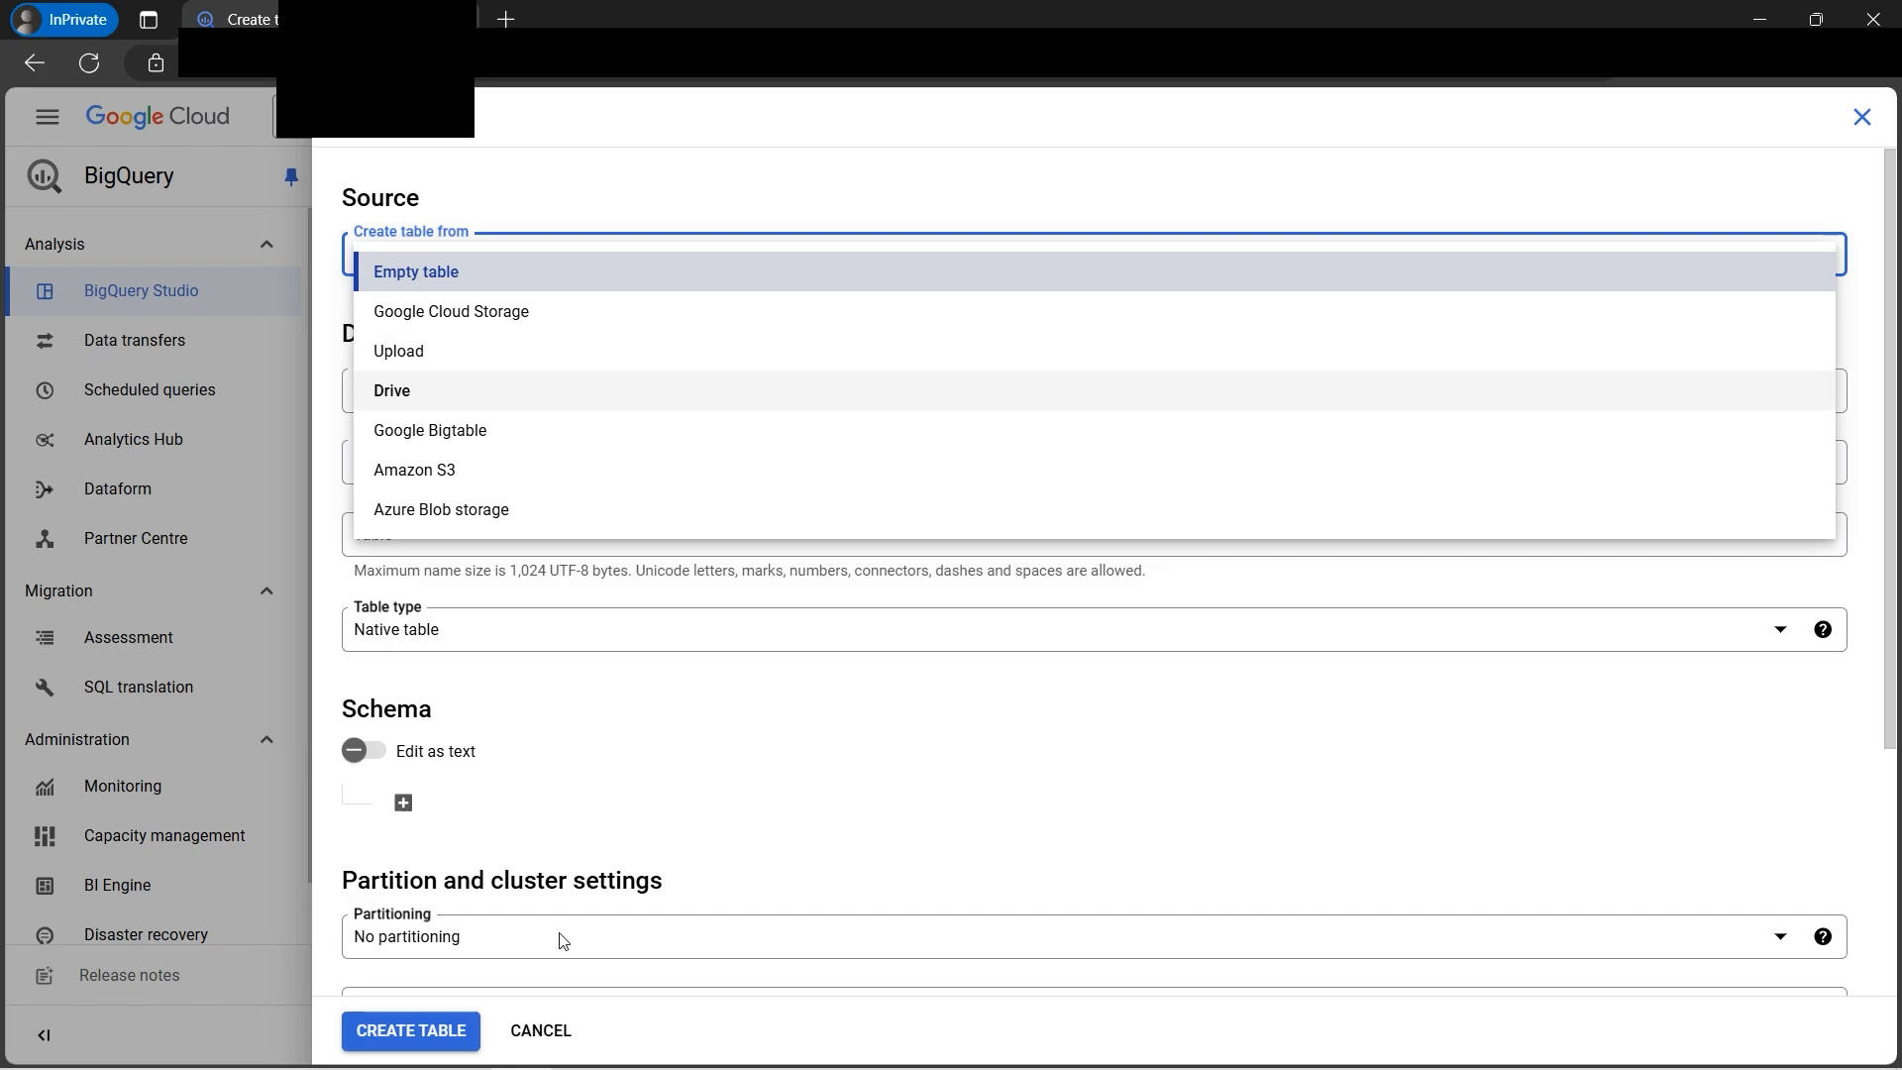
left_click(645, 1045)
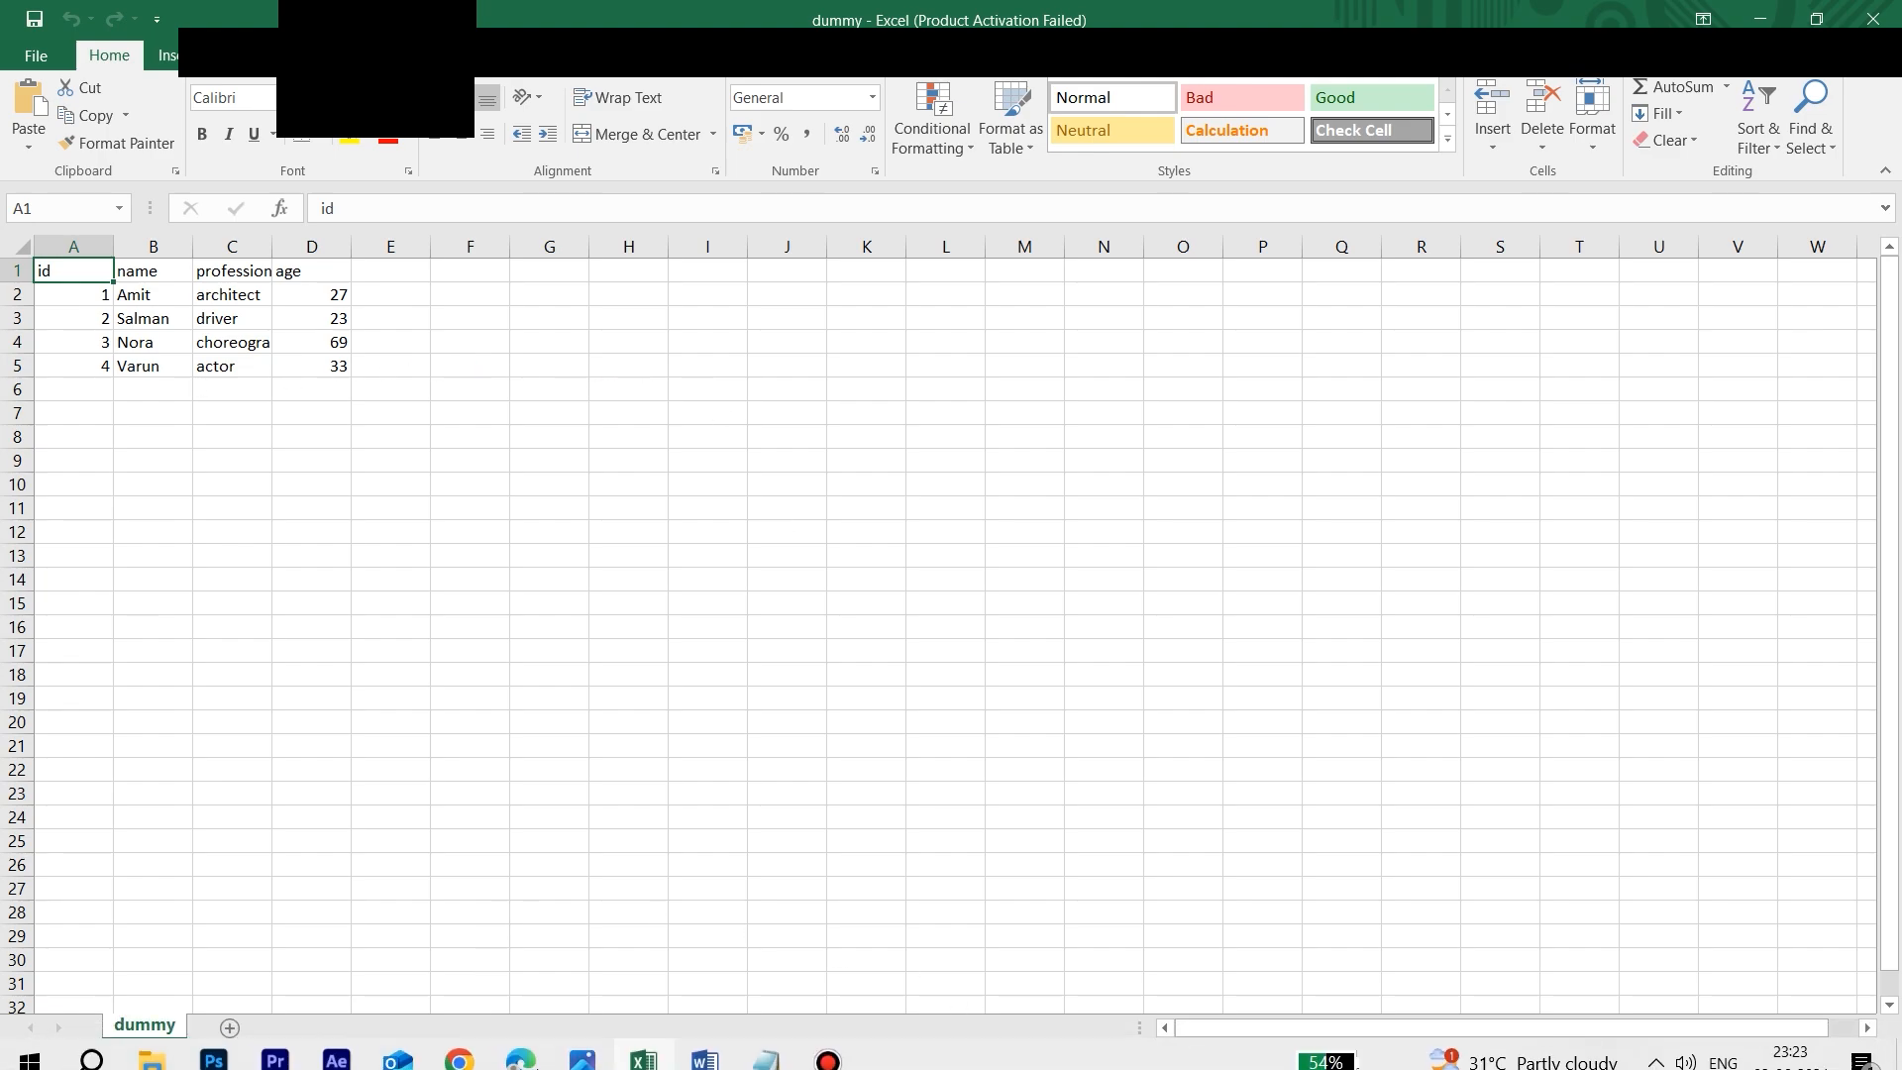
left_click(525, 1058)
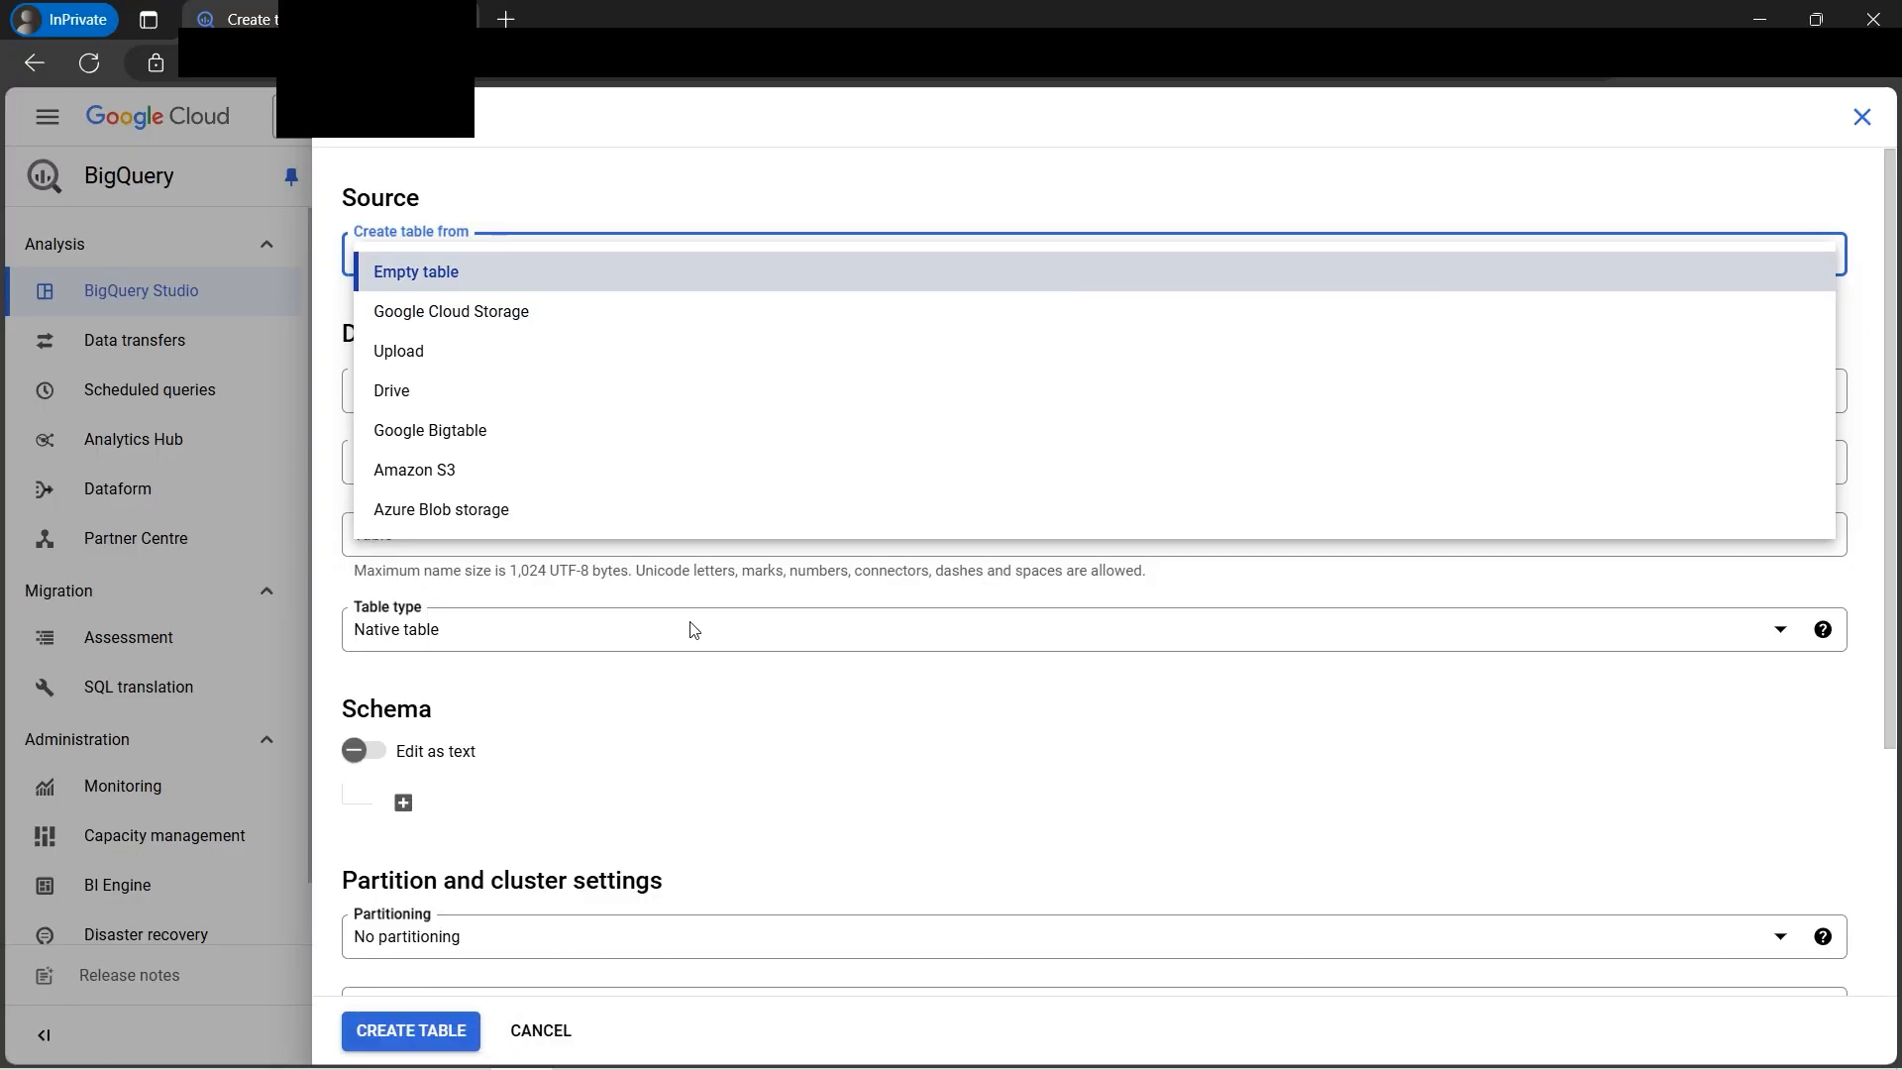
left_click(418, 358)
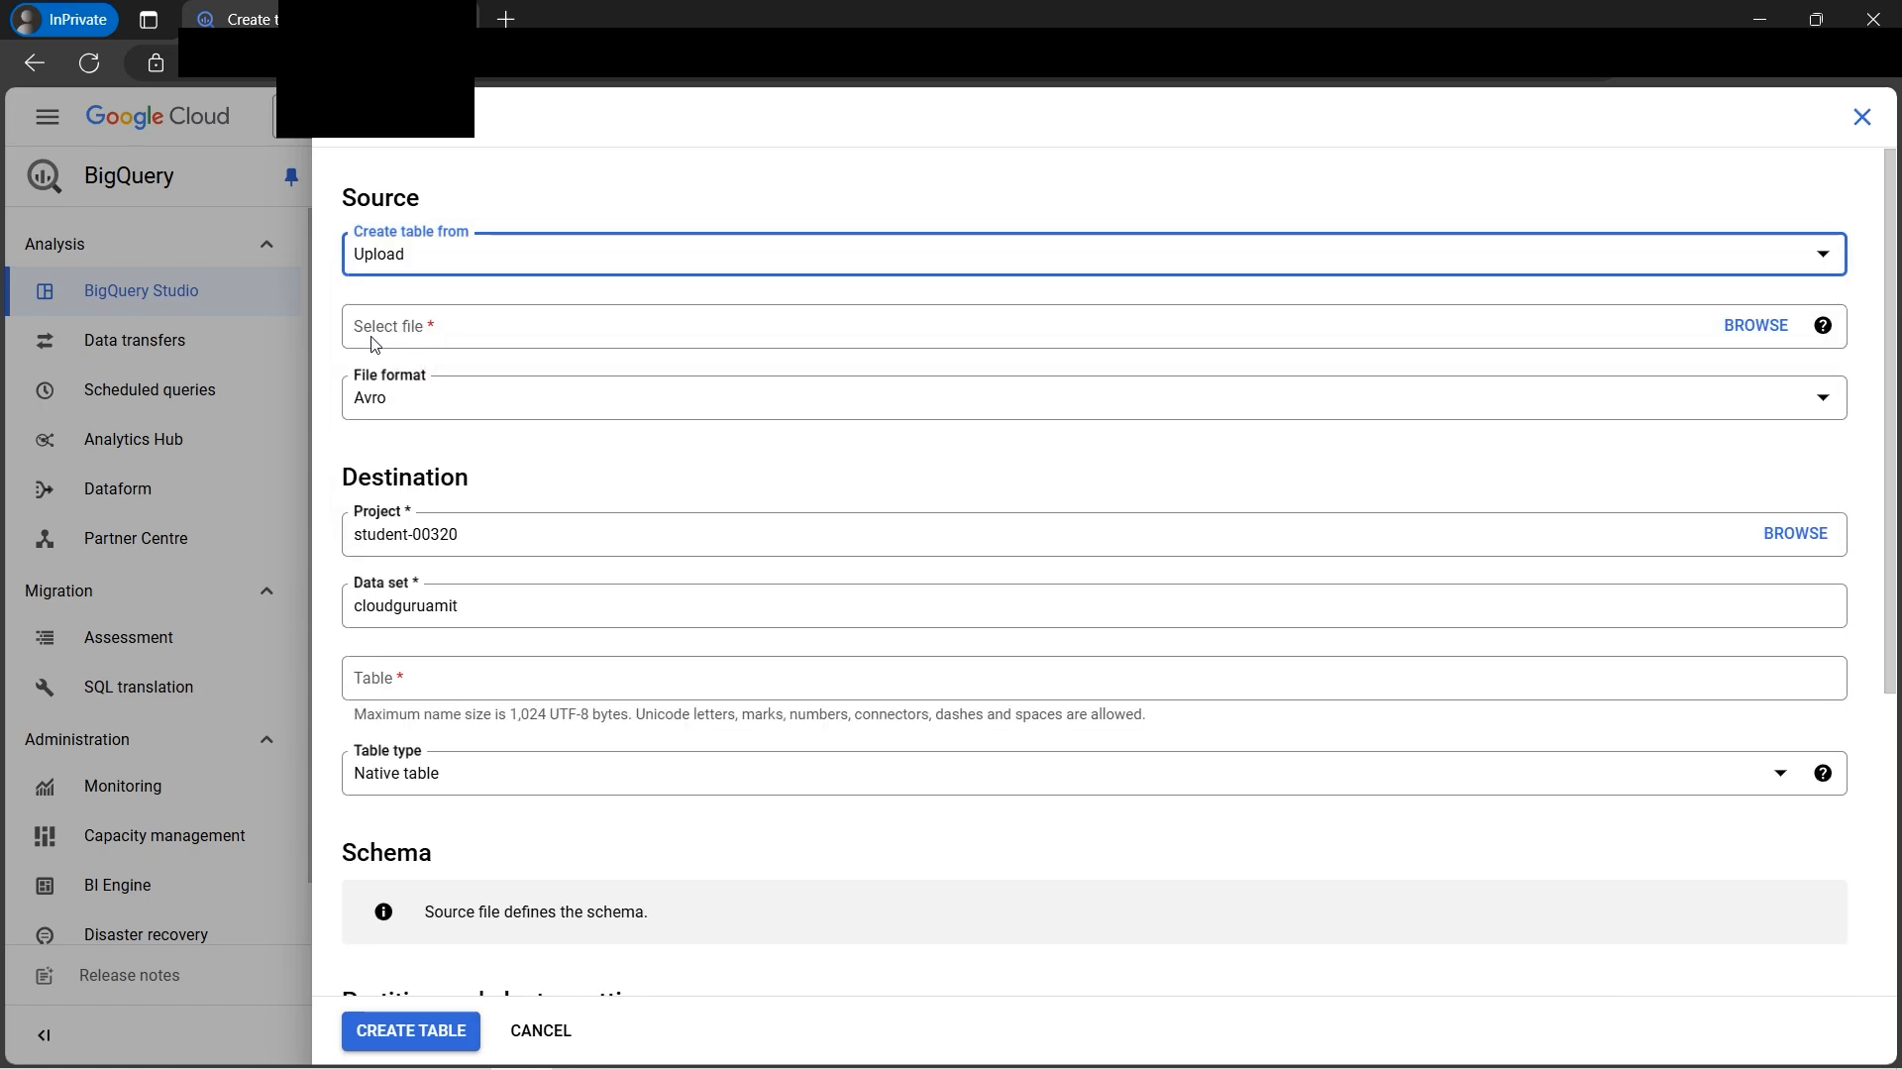
left_click(1772, 332)
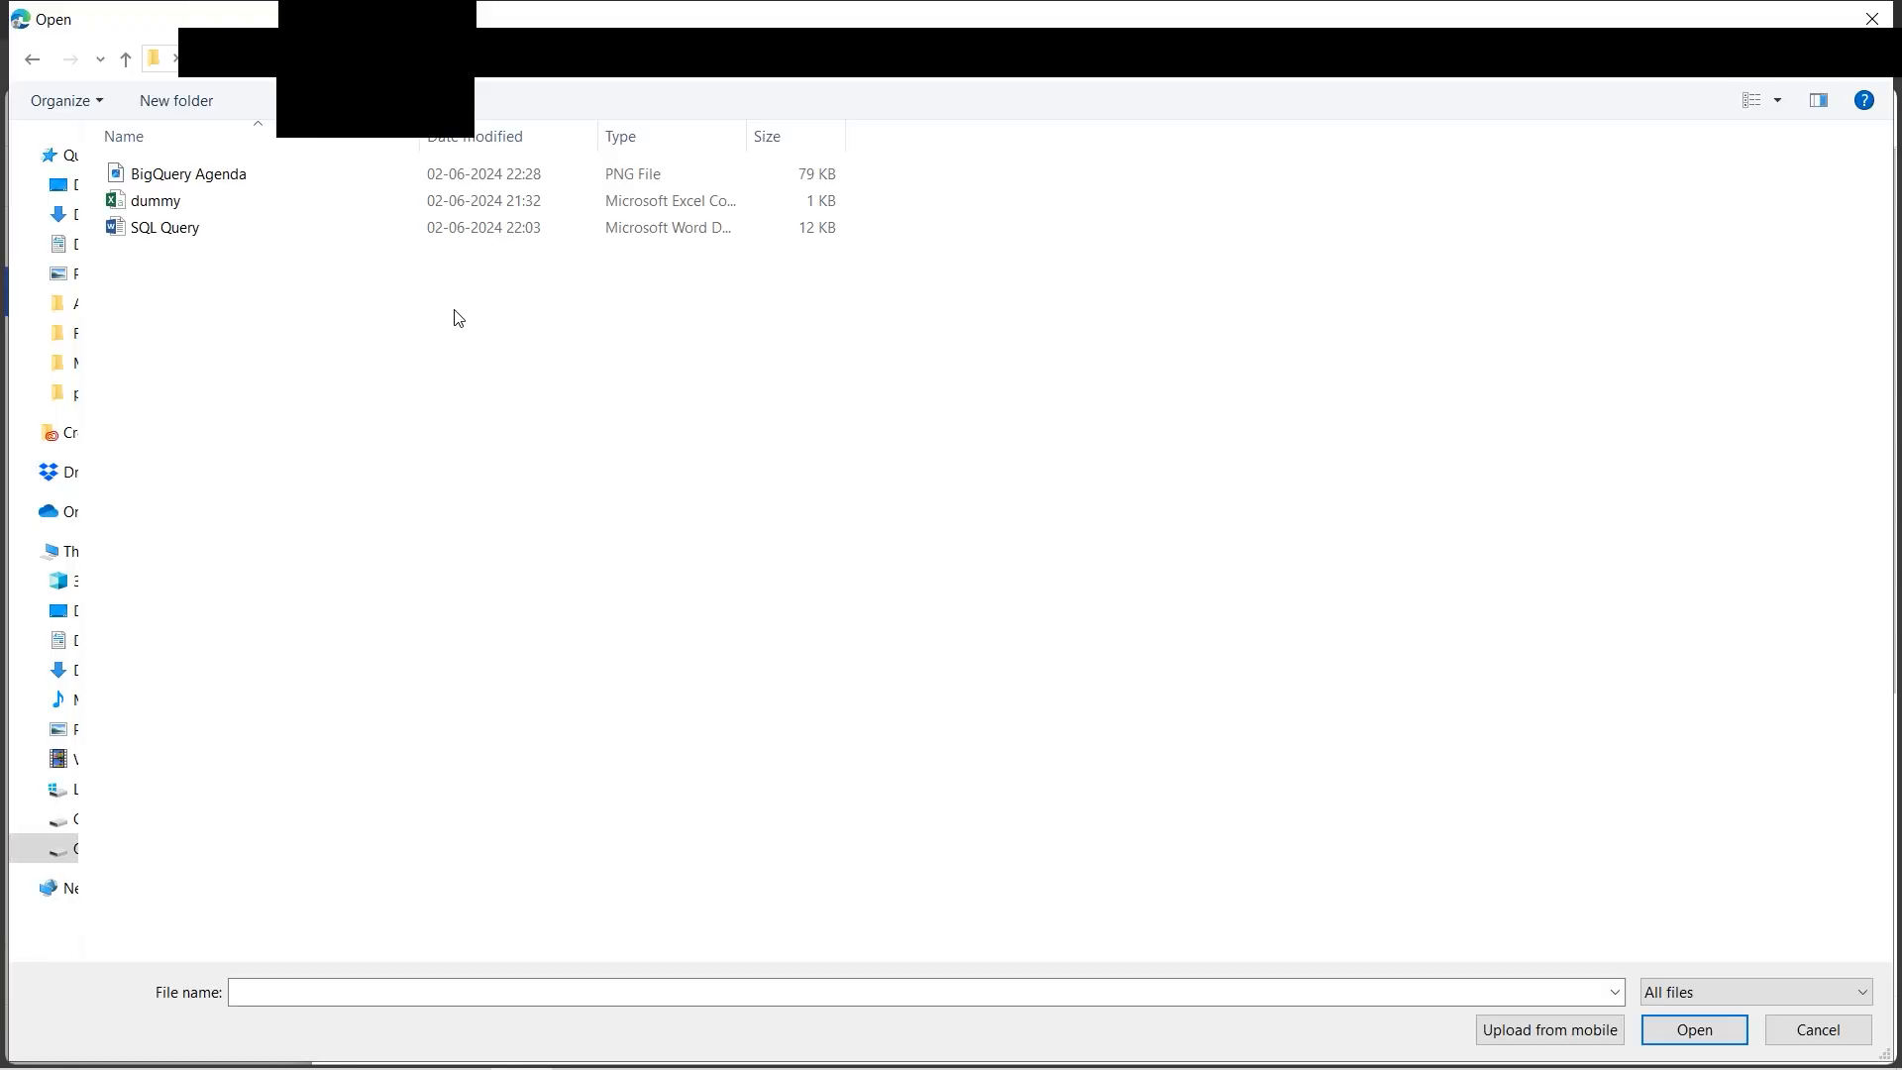
double_click(137, 211)
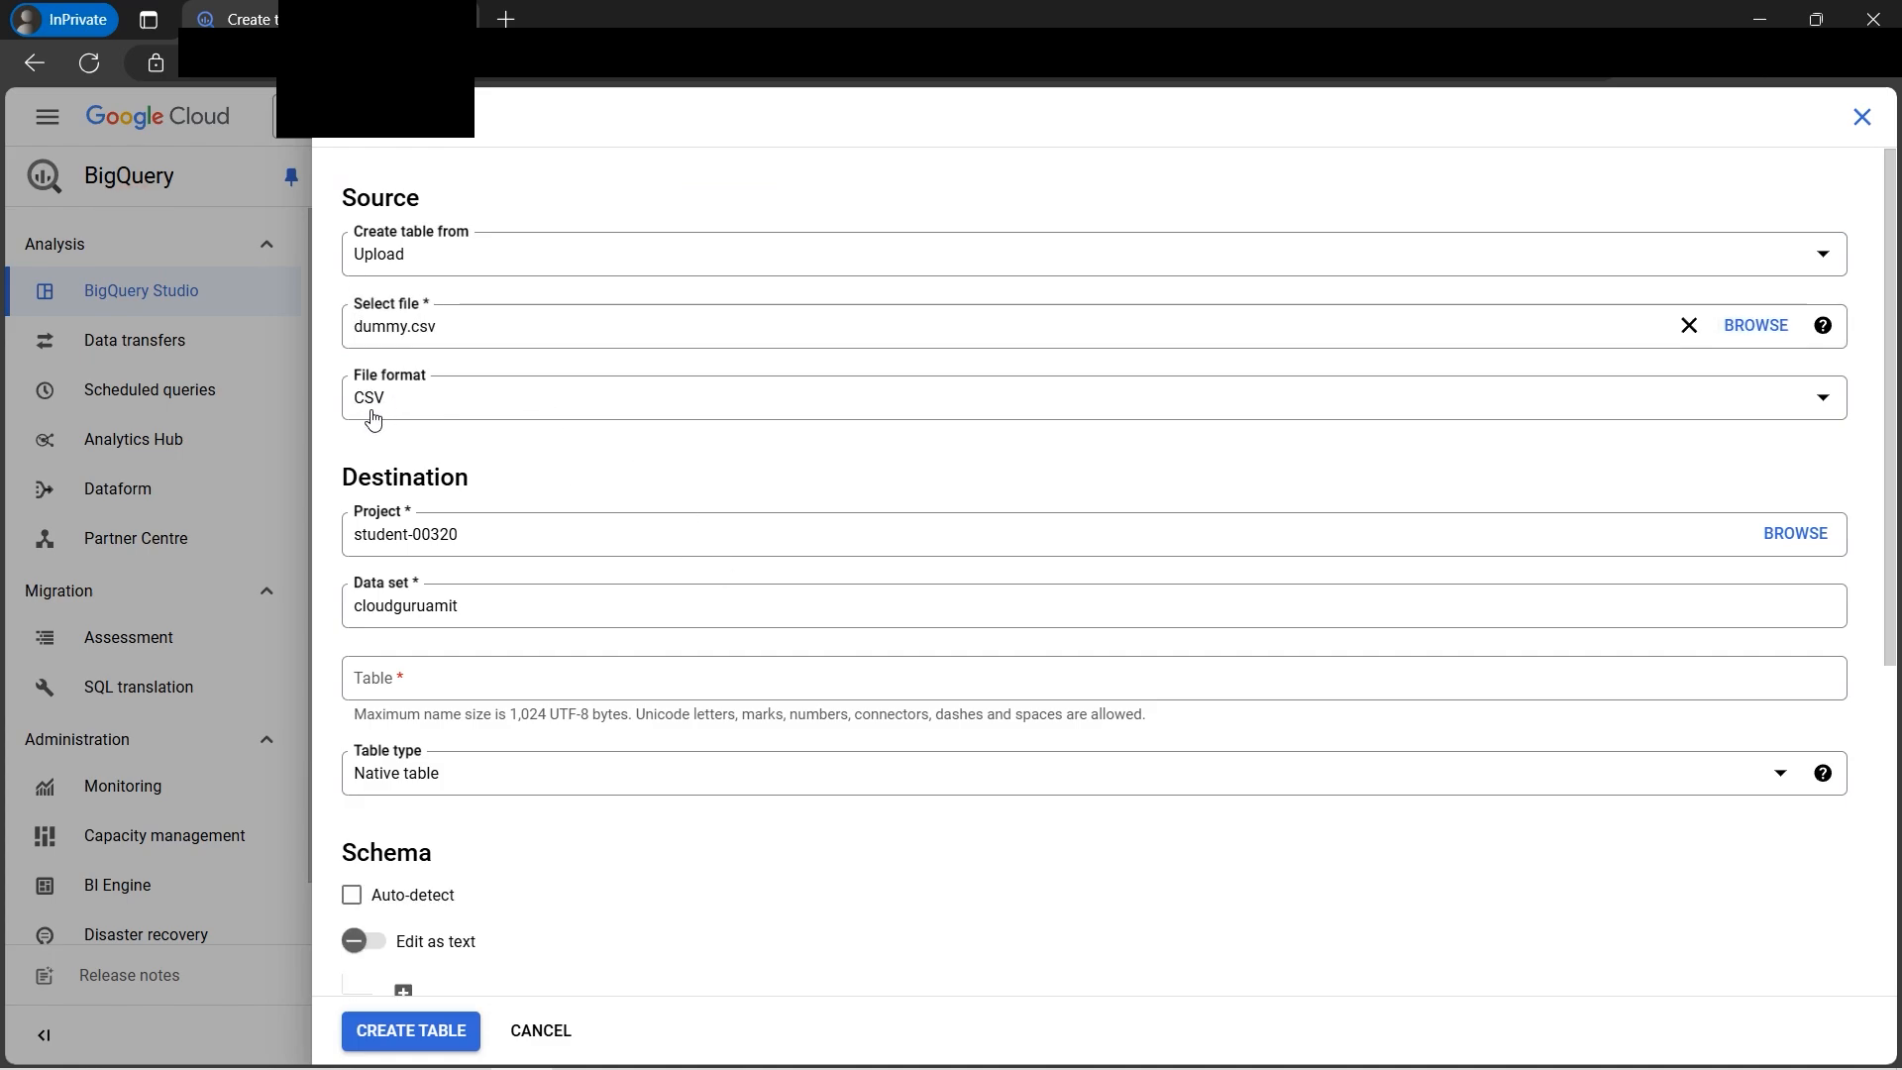
left_click(1826, 406)
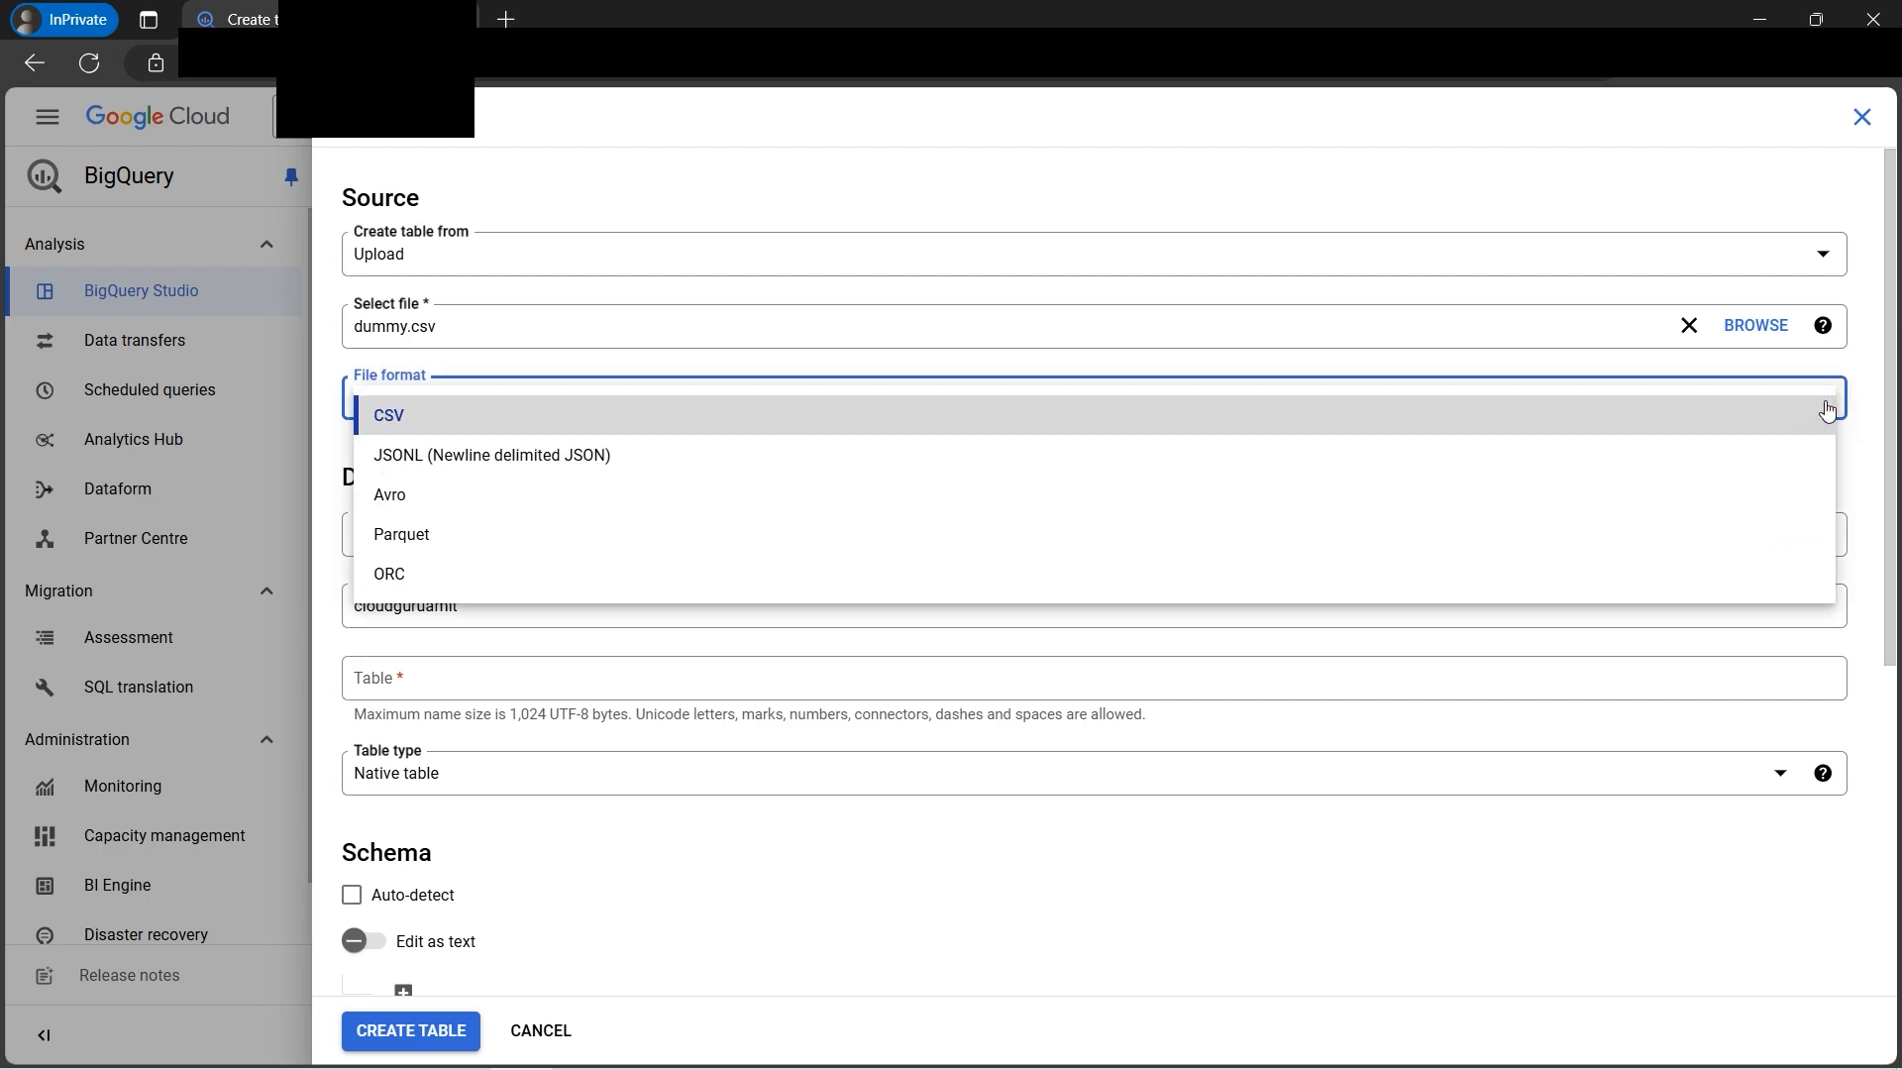
left_click(1885, 424)
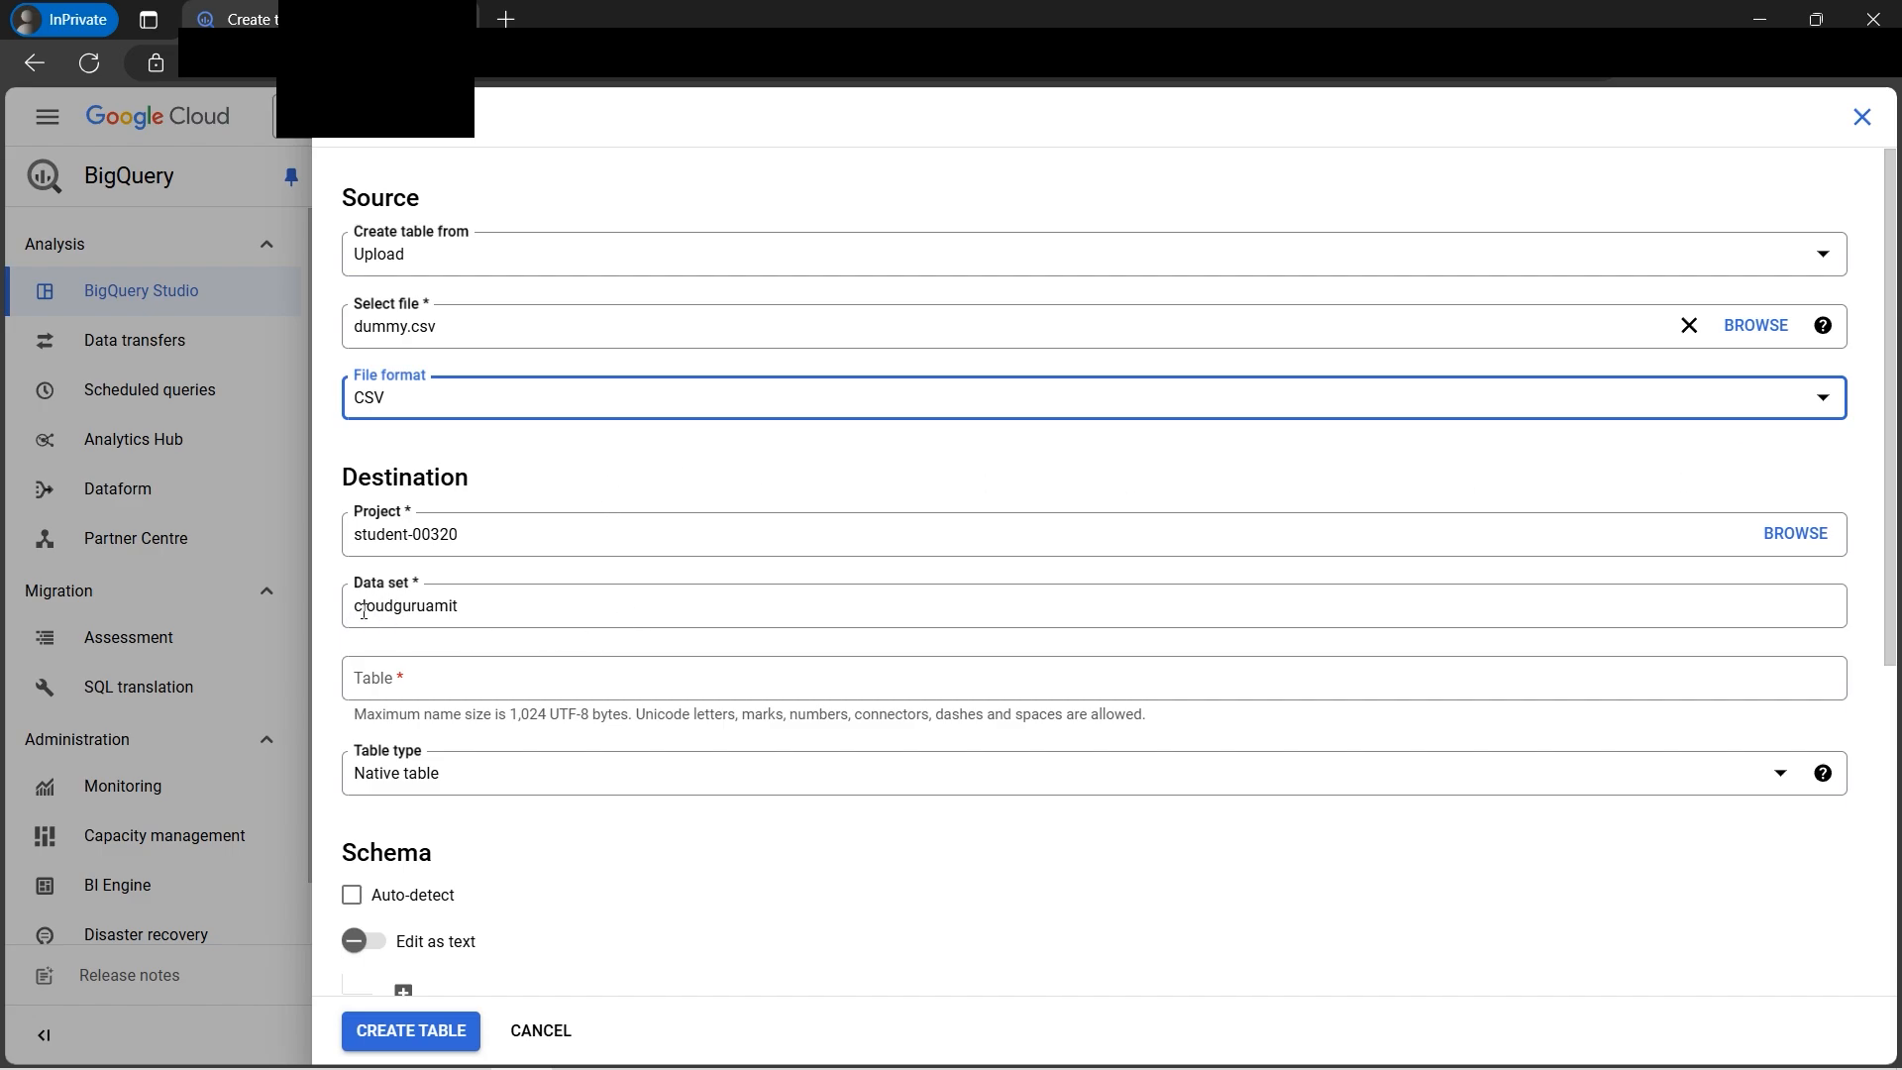
Step: Name the table employee, enable schema auto-detection and create the table in the cloudguruamit data set
left_click_drag(358, 610, 465, 605)
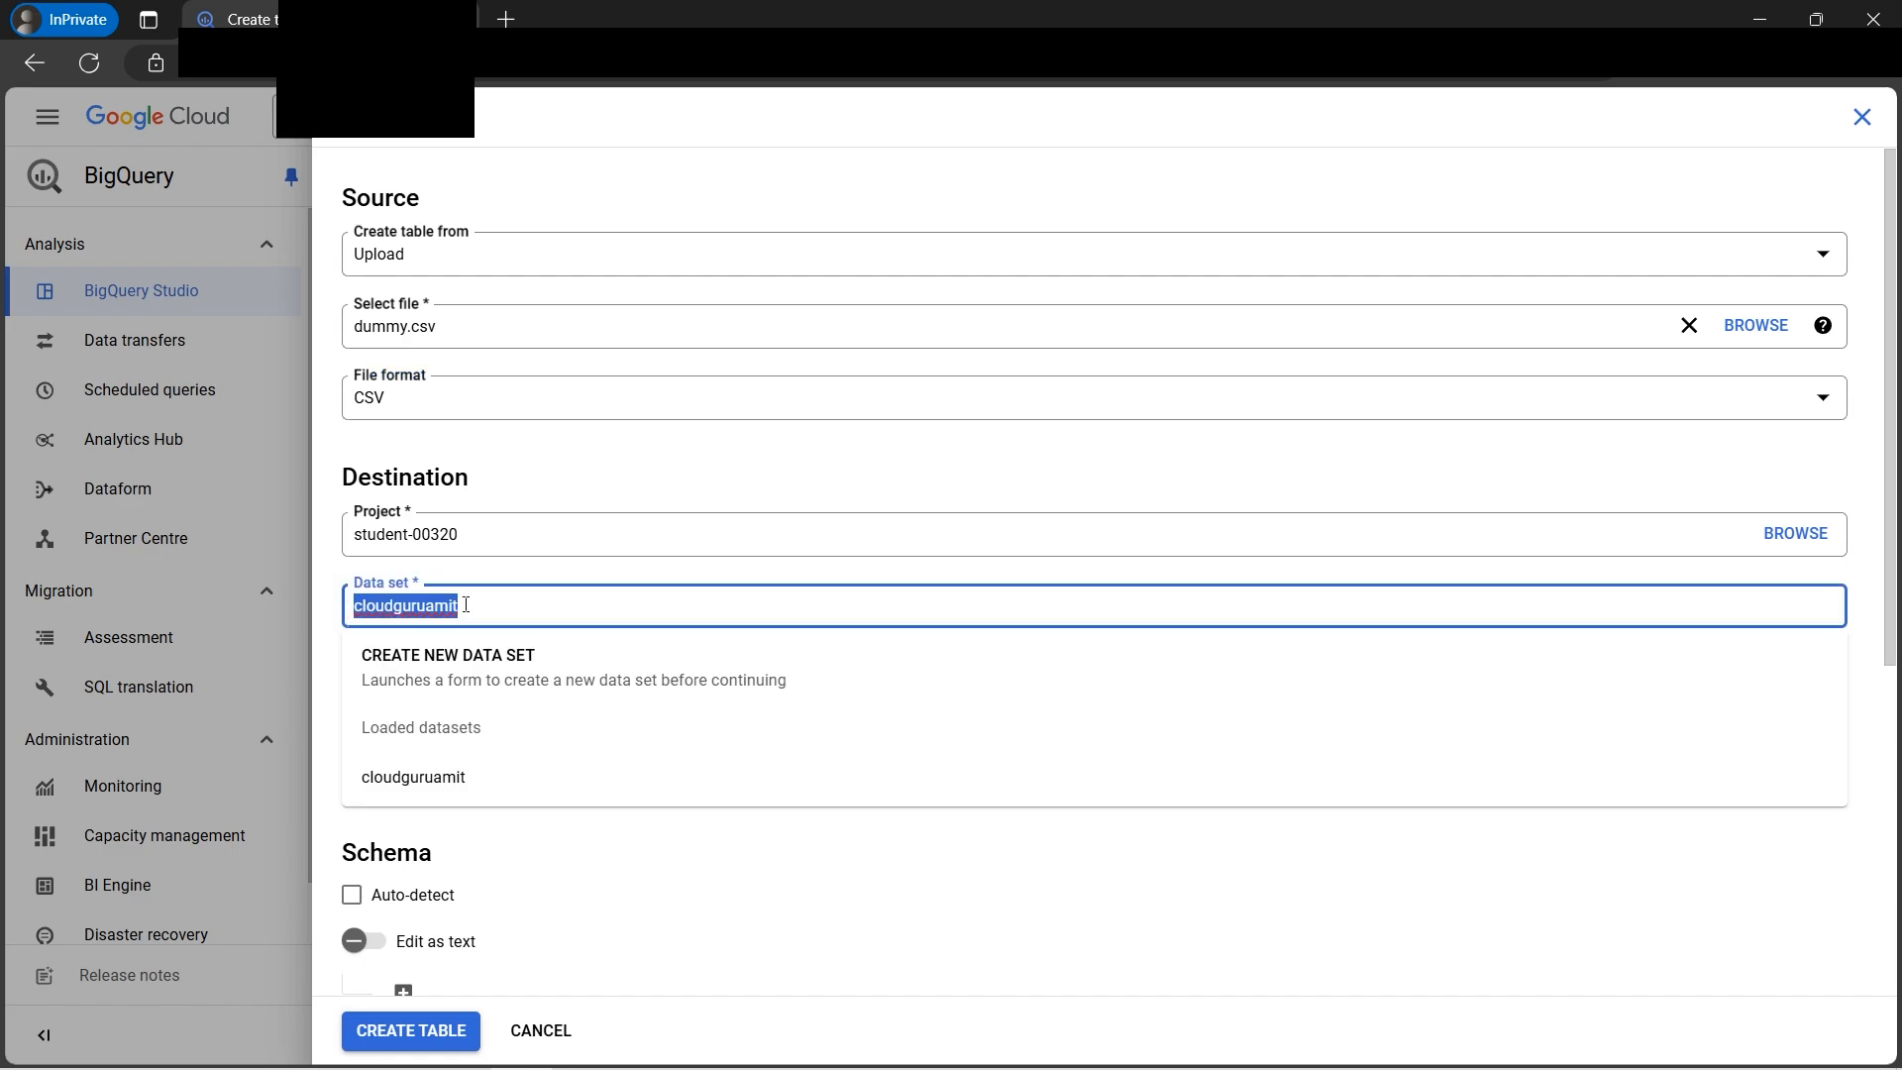
left_click(1512, 849)
left_click(1433, 674)
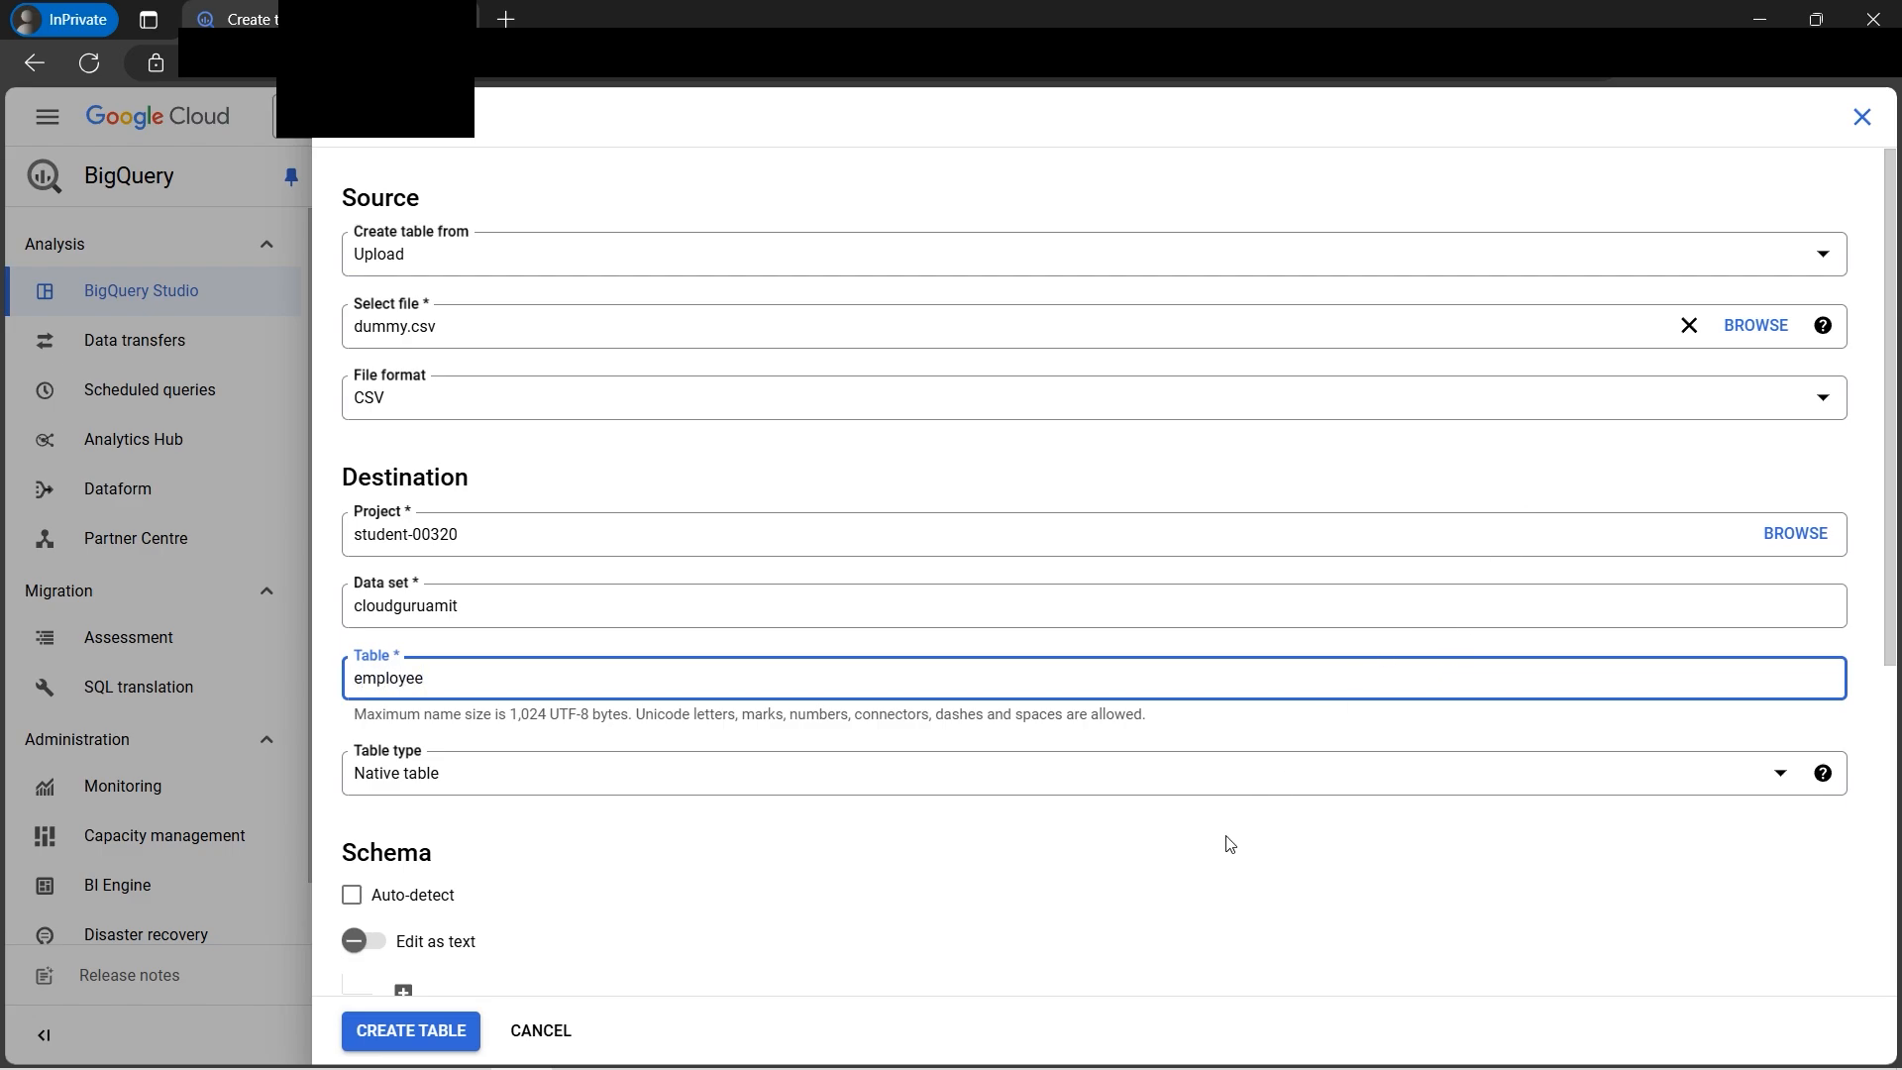
left_click(353, 897)
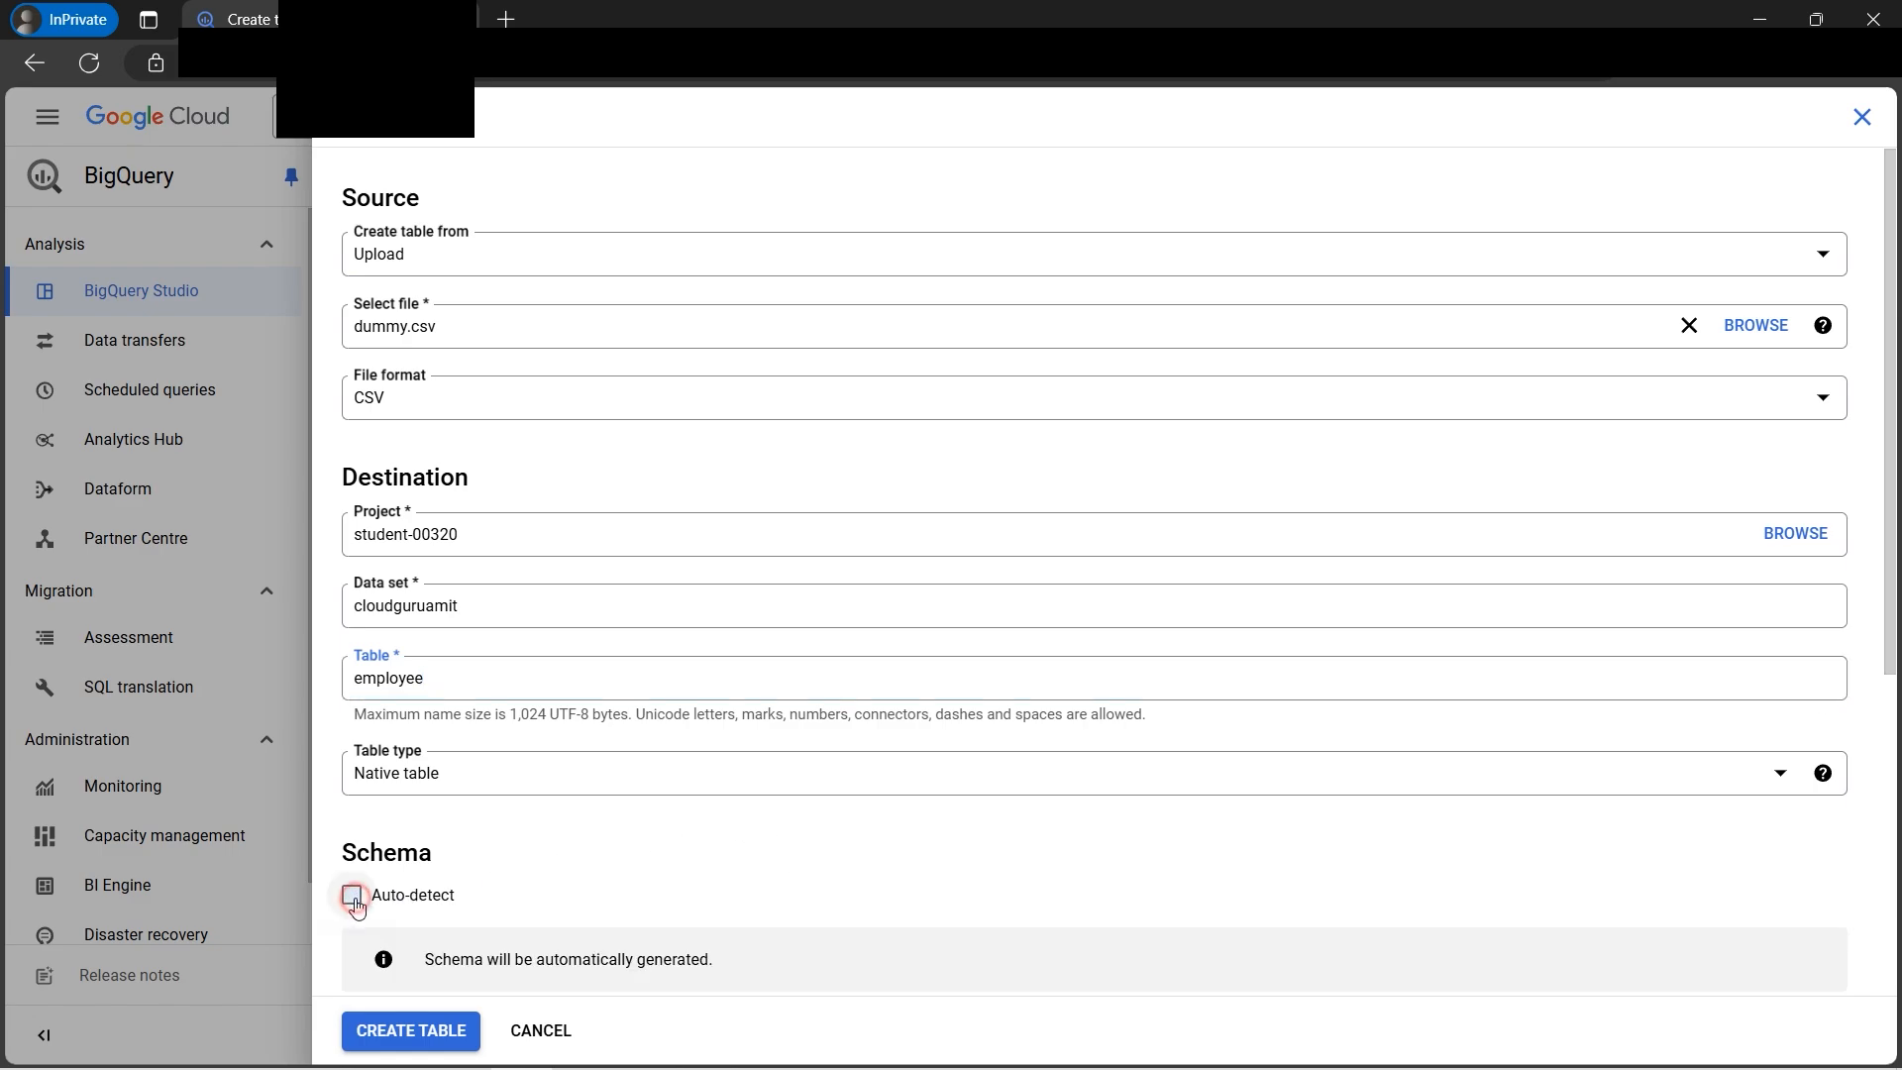
scroll(634, 843, "down", 1)
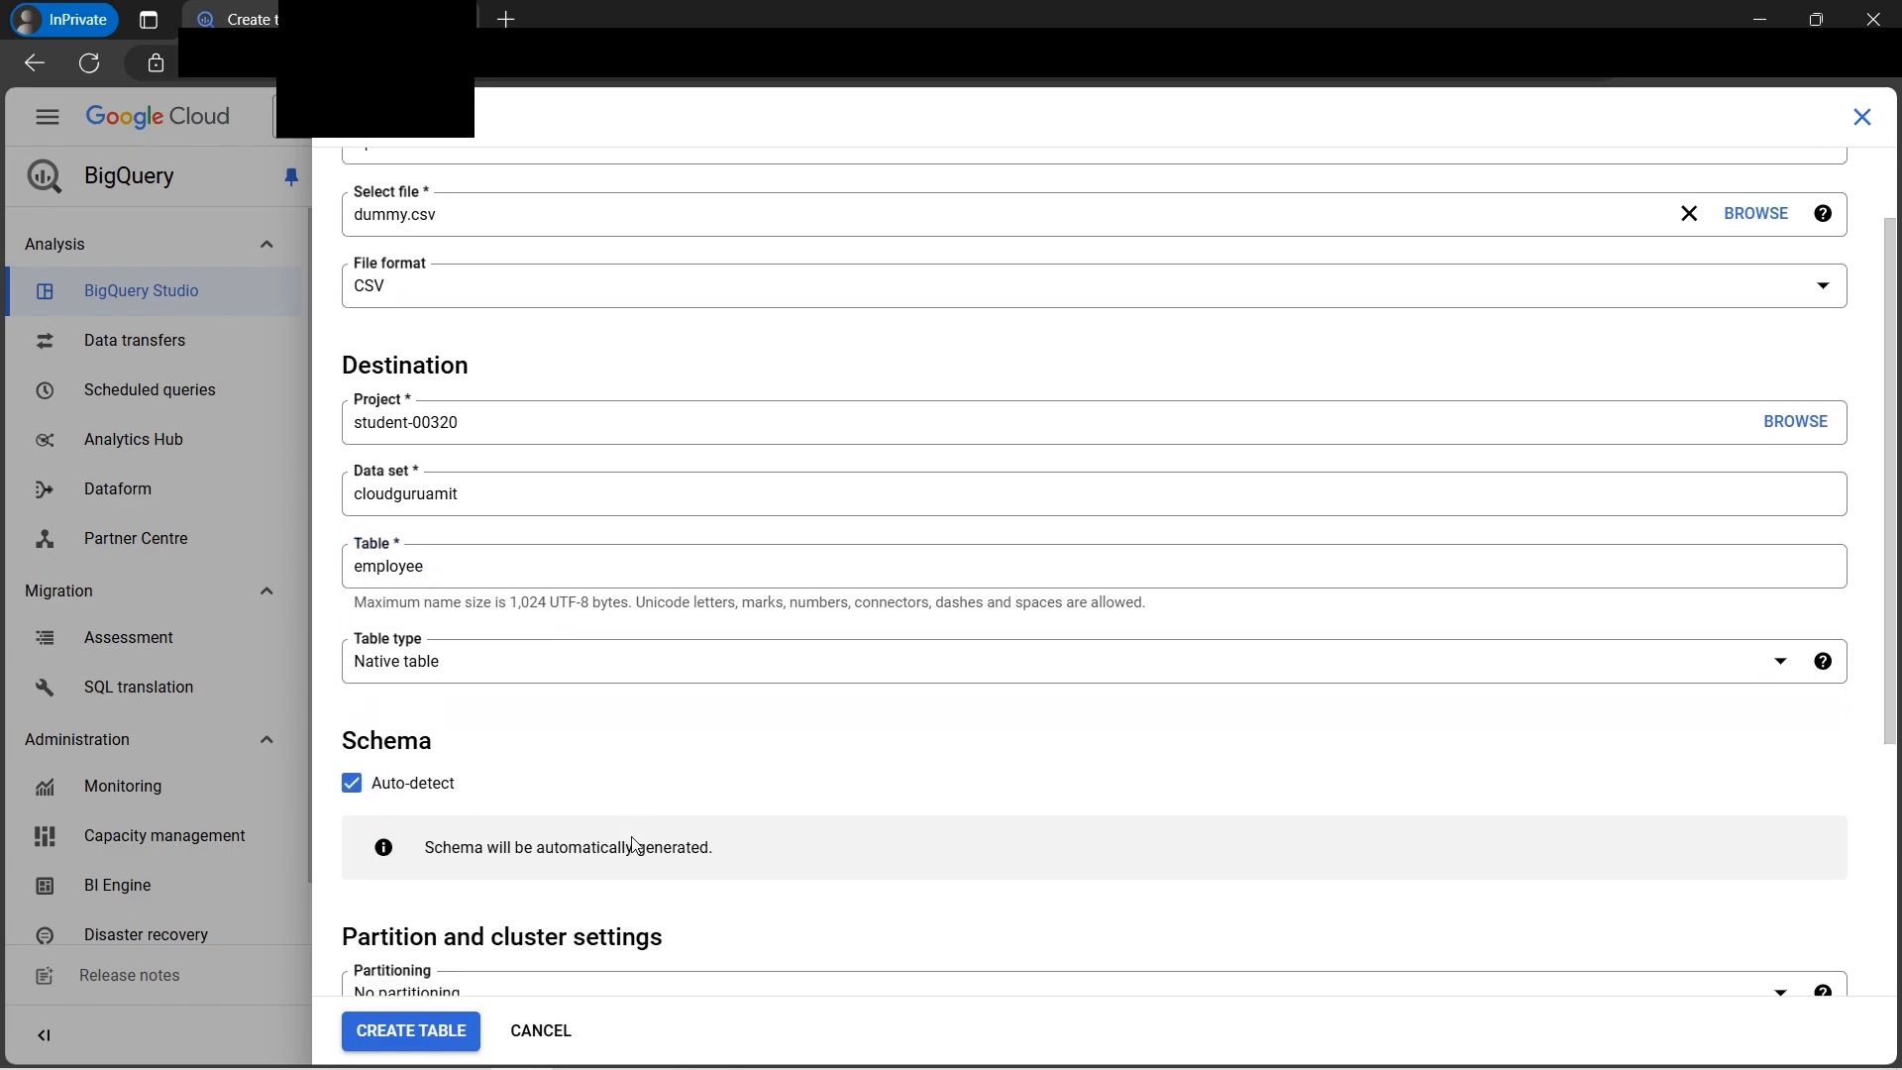
scroll(813, 757, "down", 3)
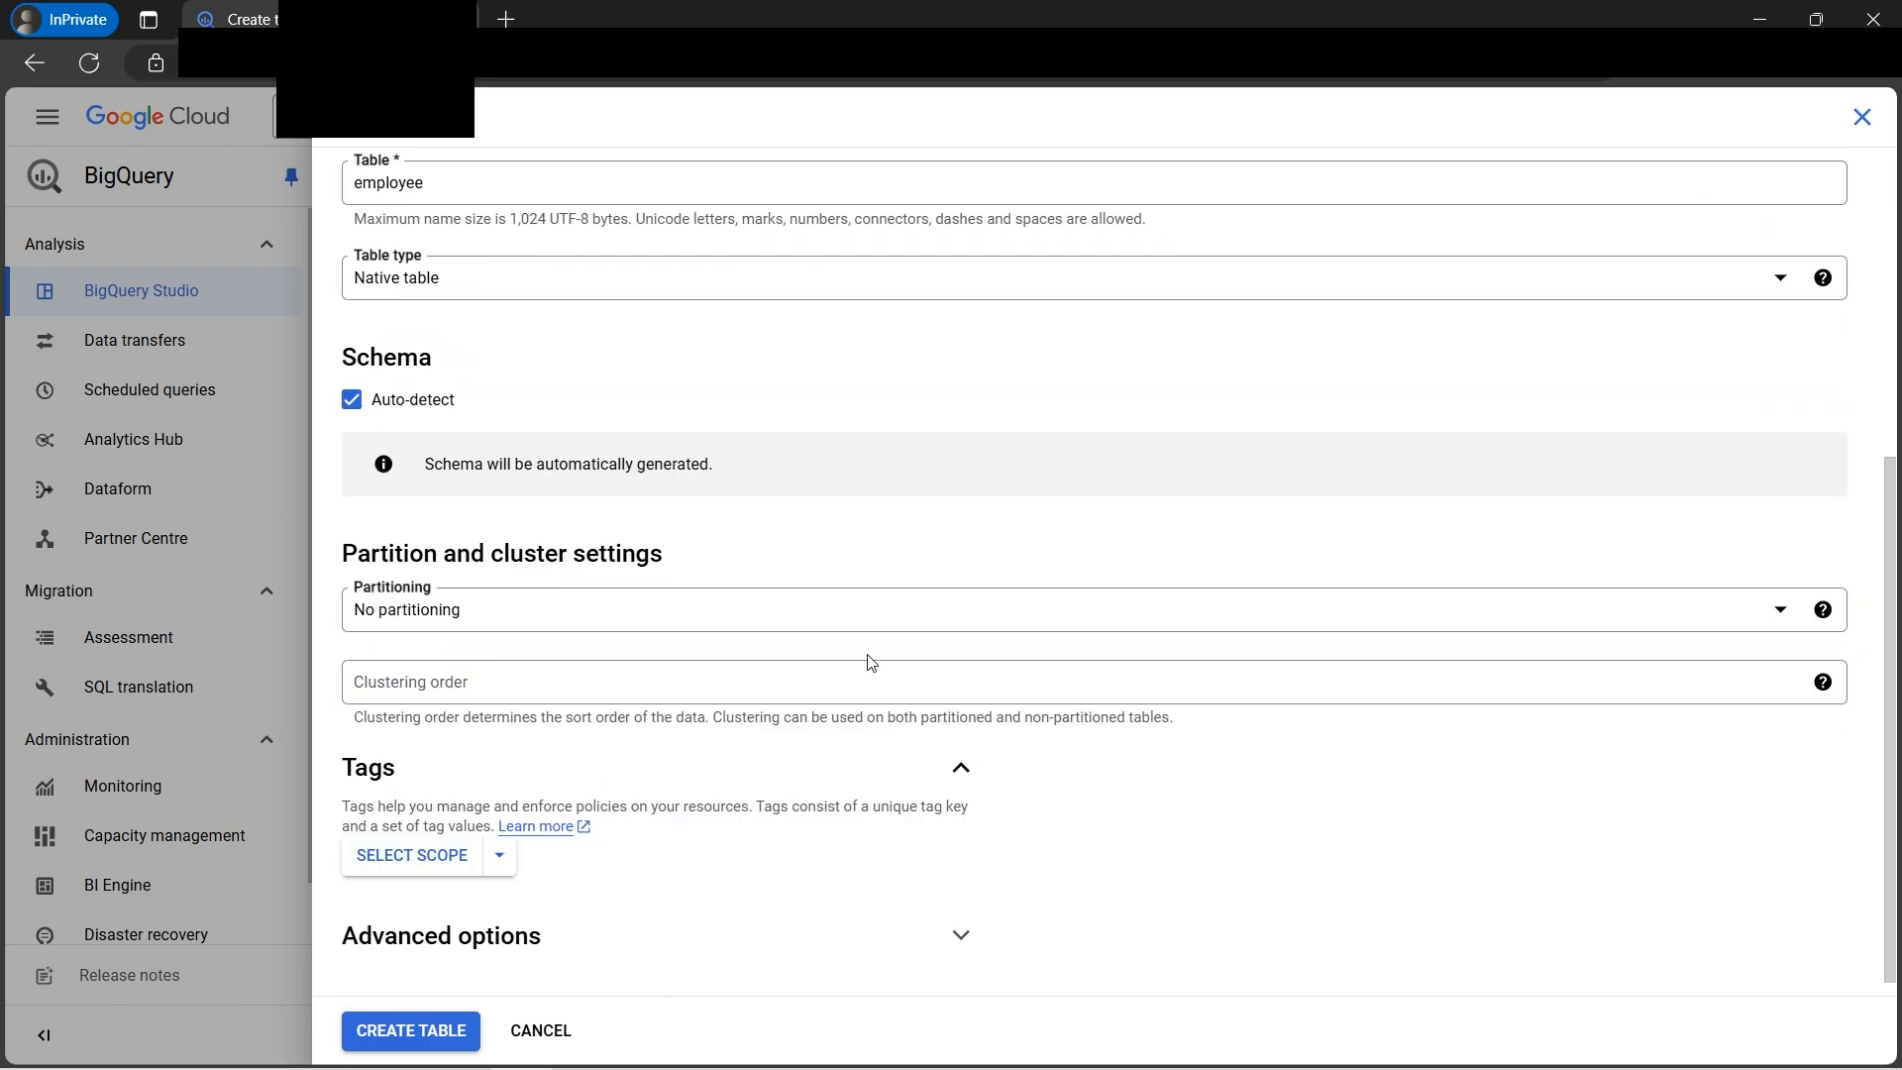
left_click(423, 1038)
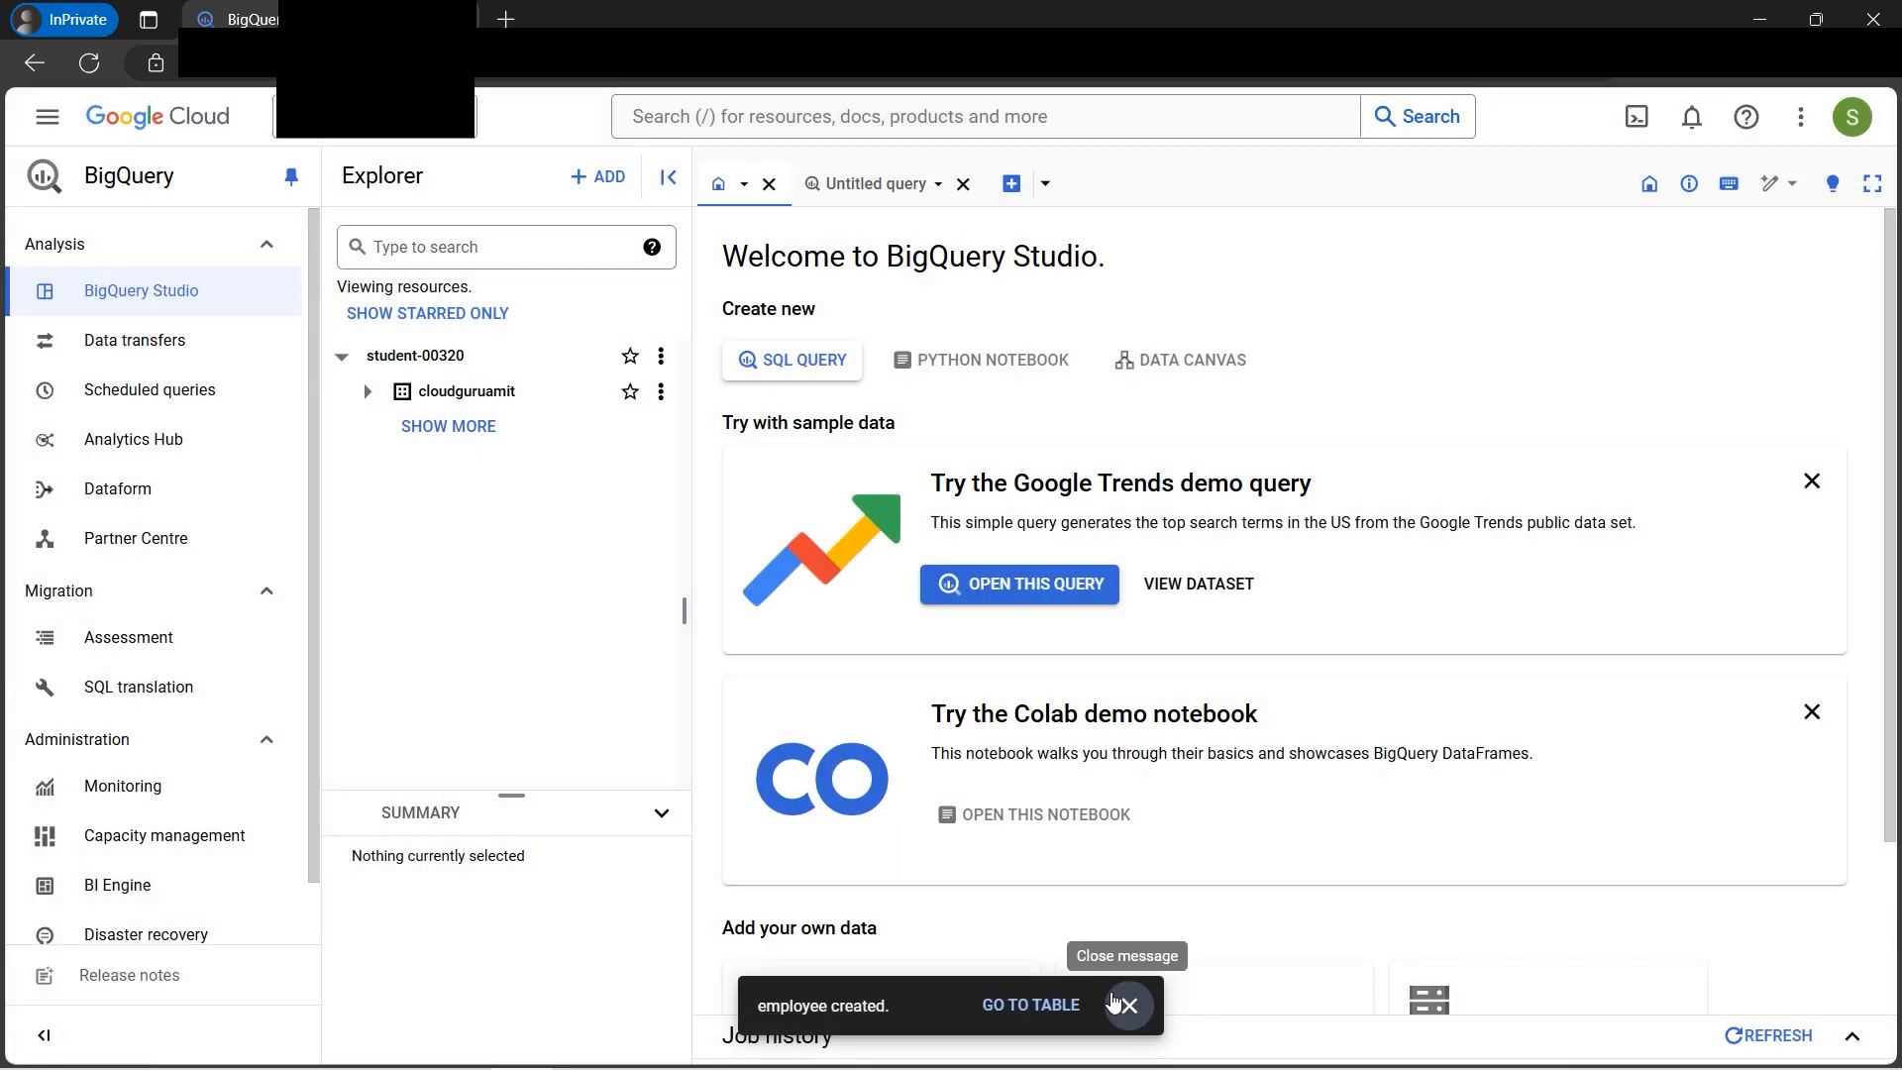
left_click(1130, 1015)
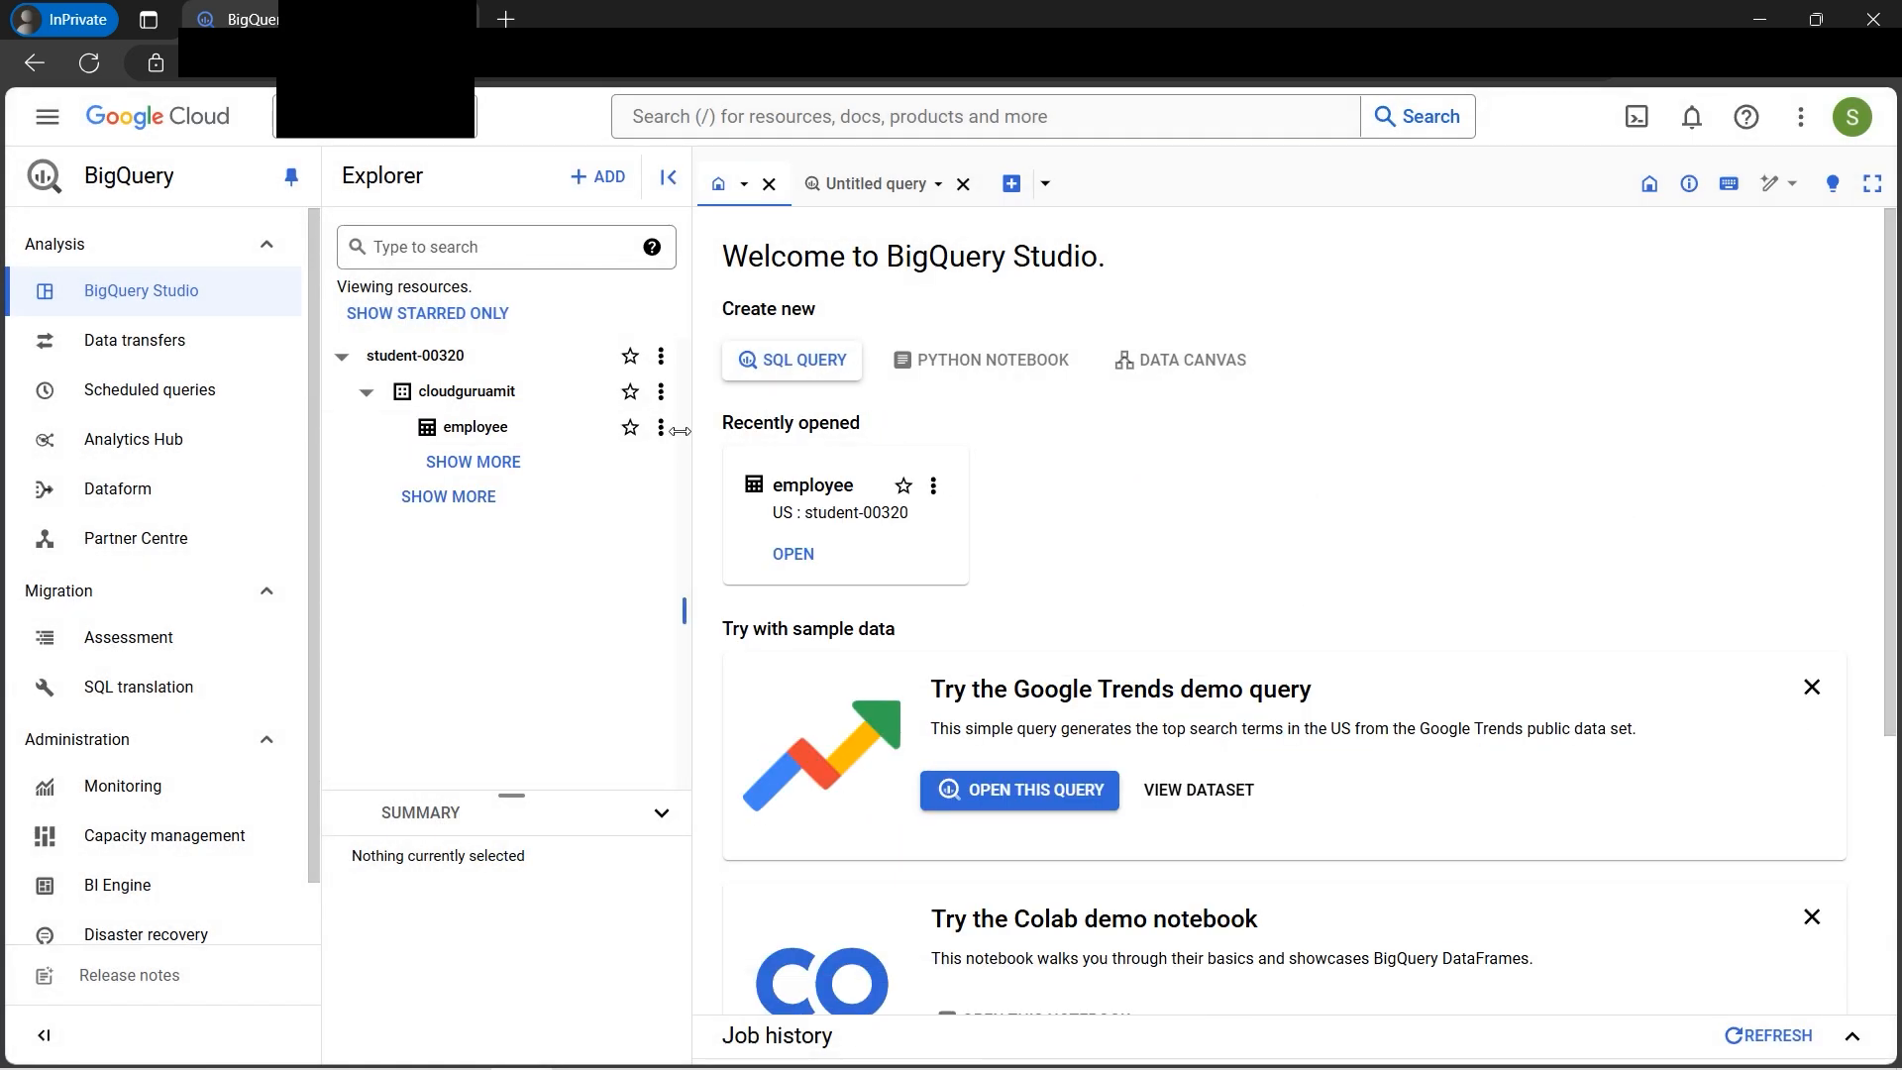
Step: Open the untitled query, switch to the SQL Query document in Word, and copy both select statements and the project ID
left_click(897, 184)
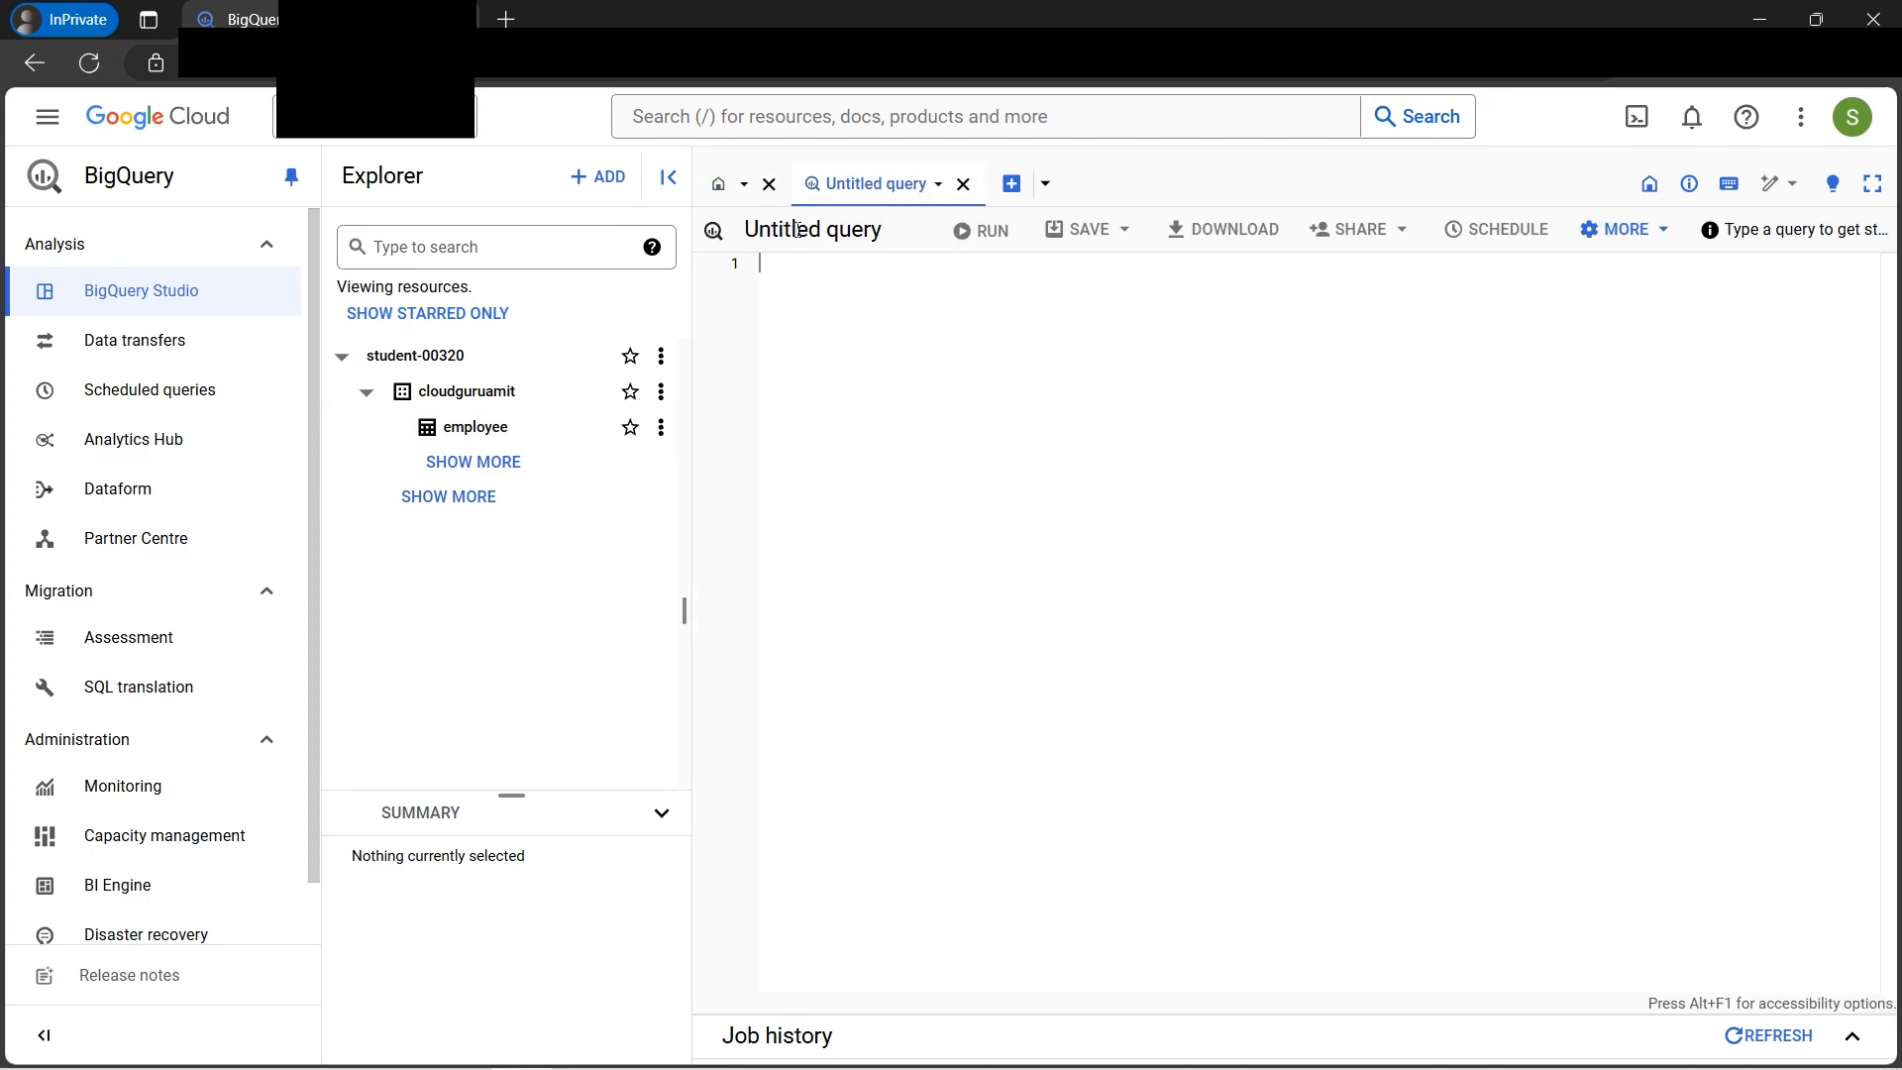
left_click(704, 1048)
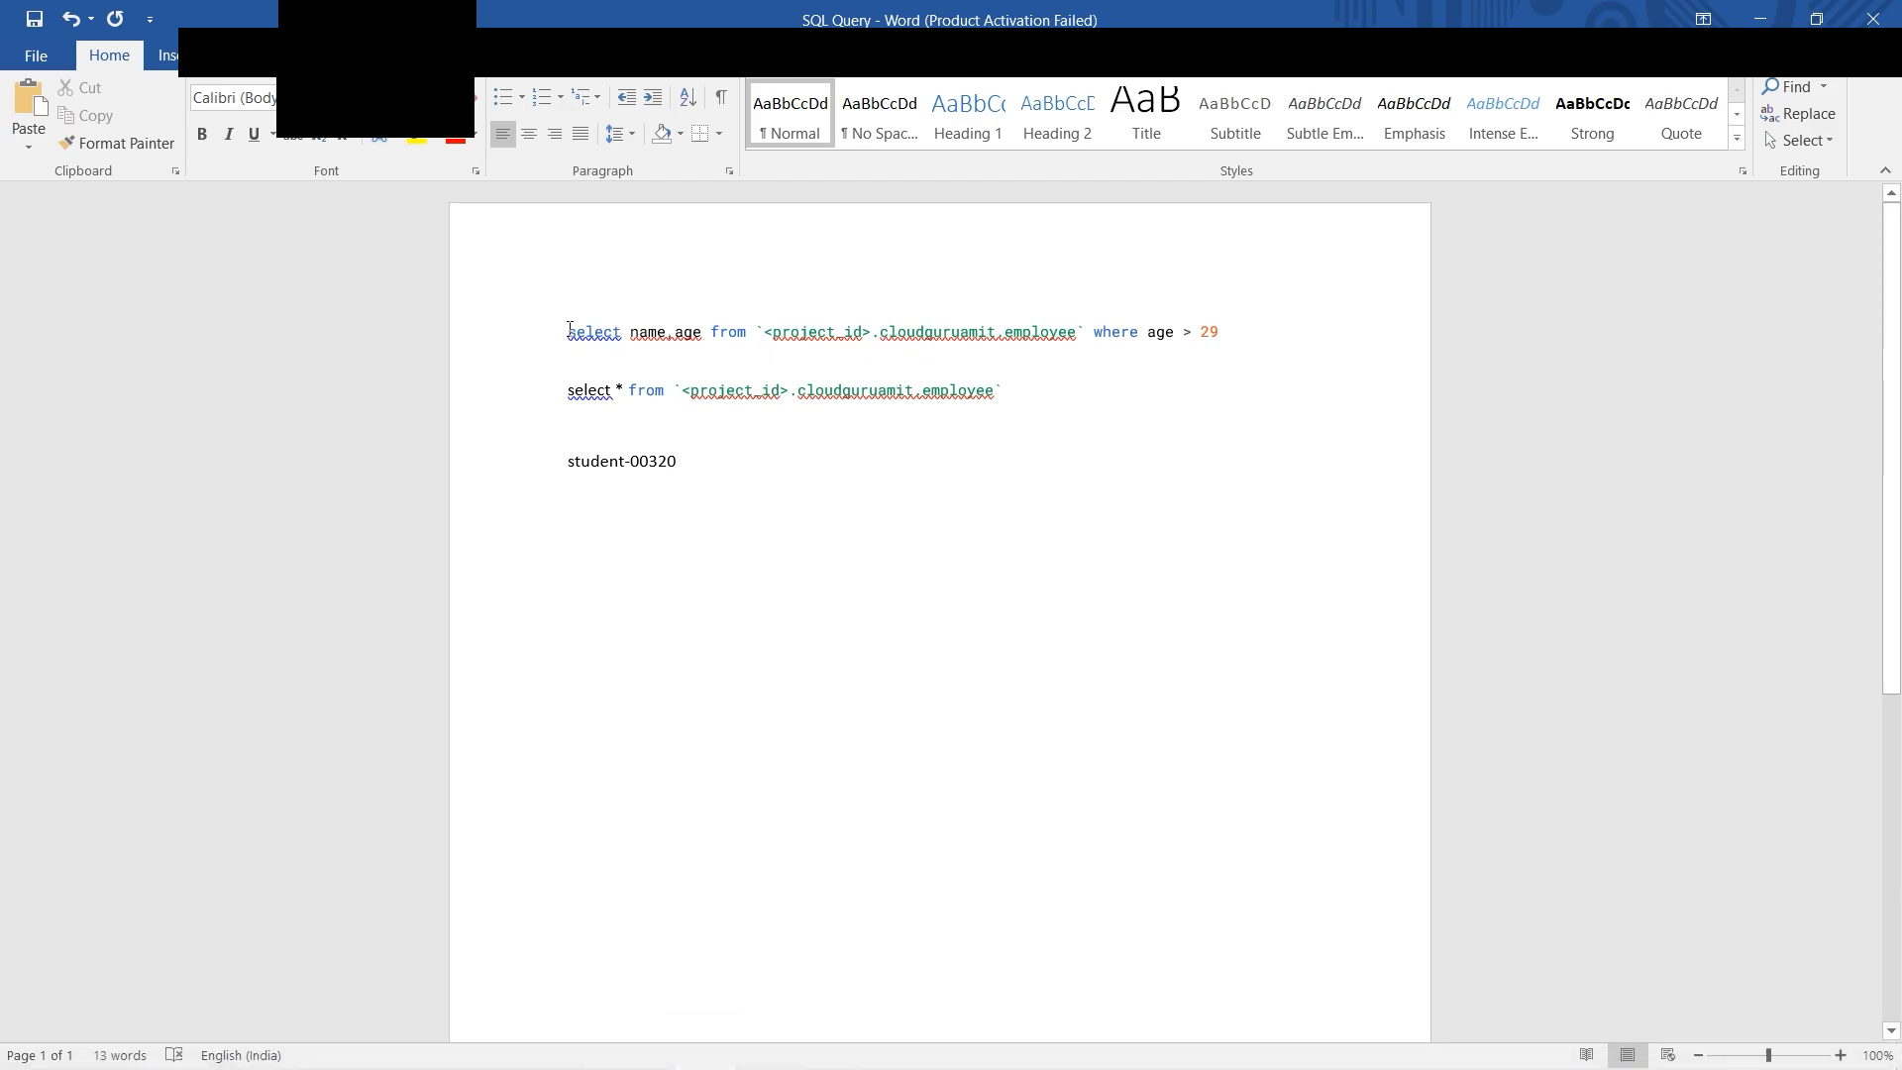
left_click_drag(569, 329, 1226, 333)
right_click(1131, 337)
left_click(738, 464)
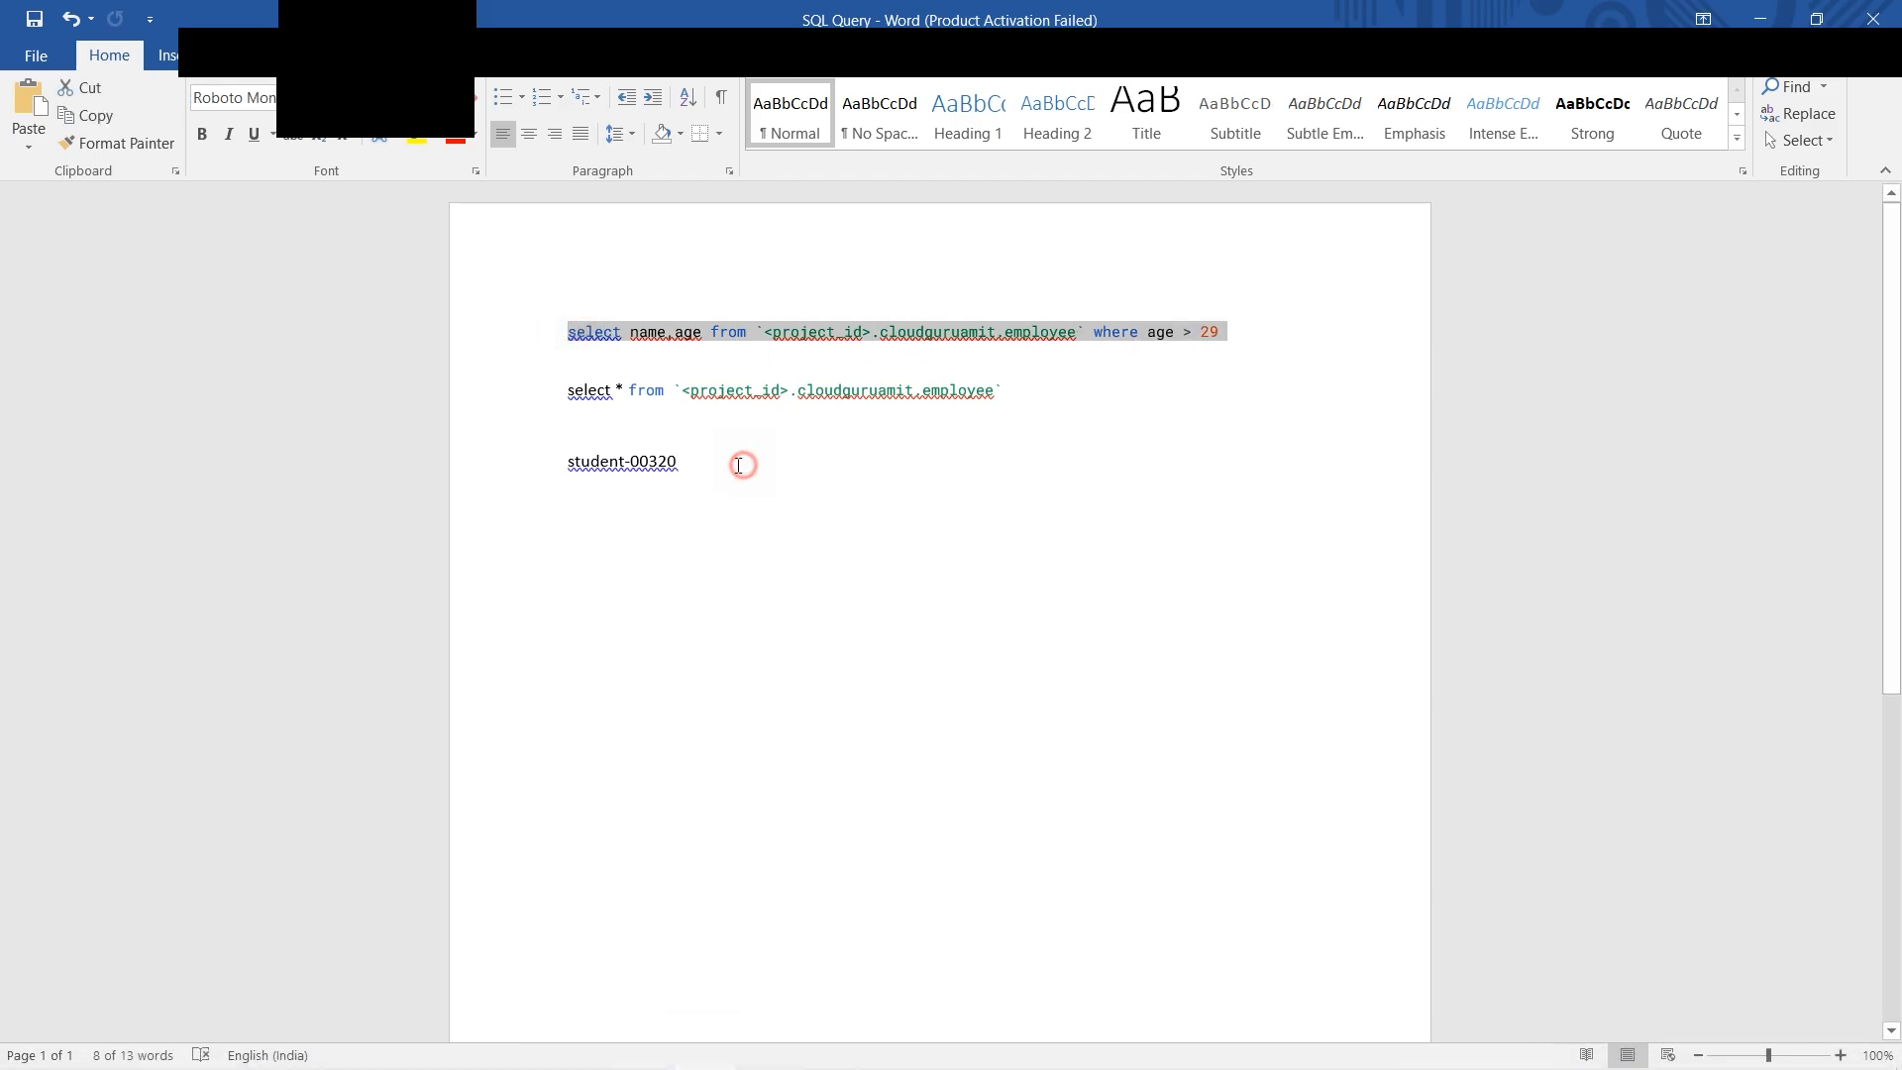
left_click_drag(739, 464, 611, 323)
right_click(610, 323)
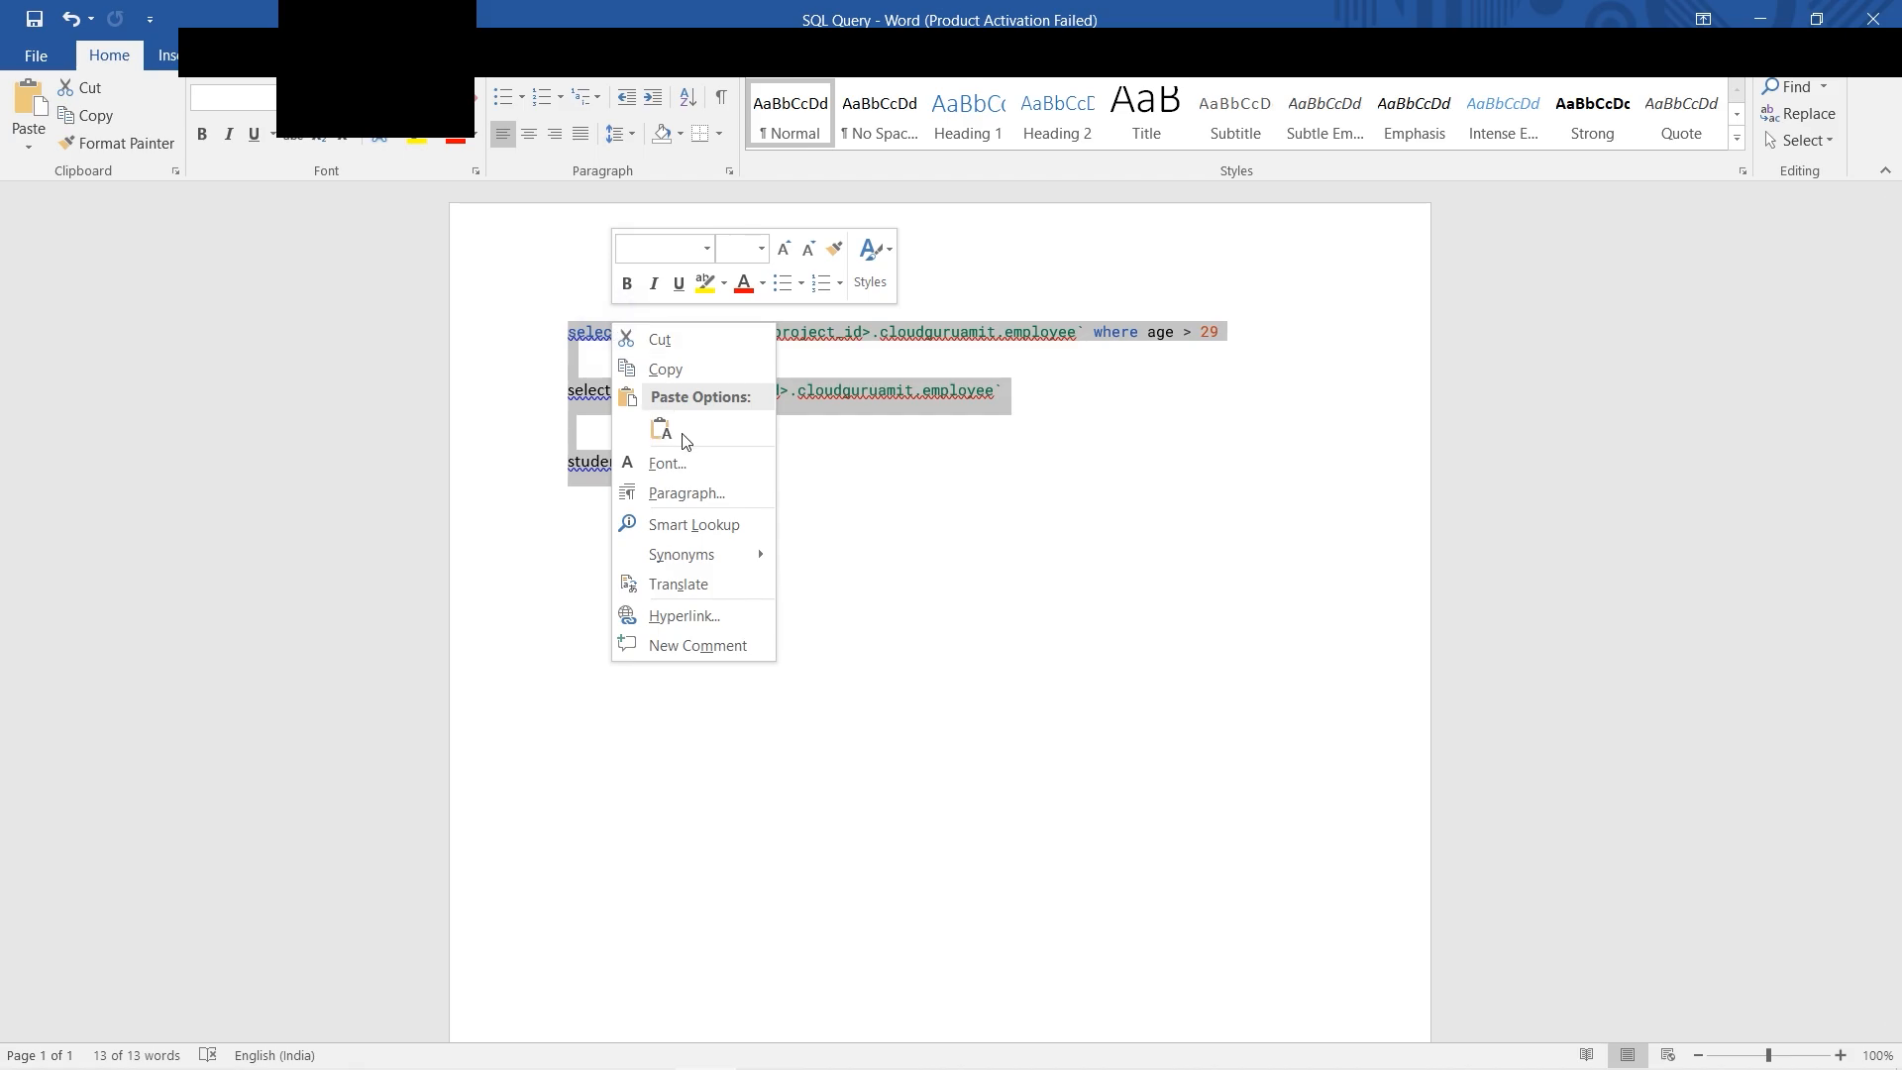
left_click(664, 368)
Step: Switch back to BigQuery and paste the copied SQL statements and project ID into the untitled query
key("alt+Tab")
left_click(925, 449)
key("ctrl+v")
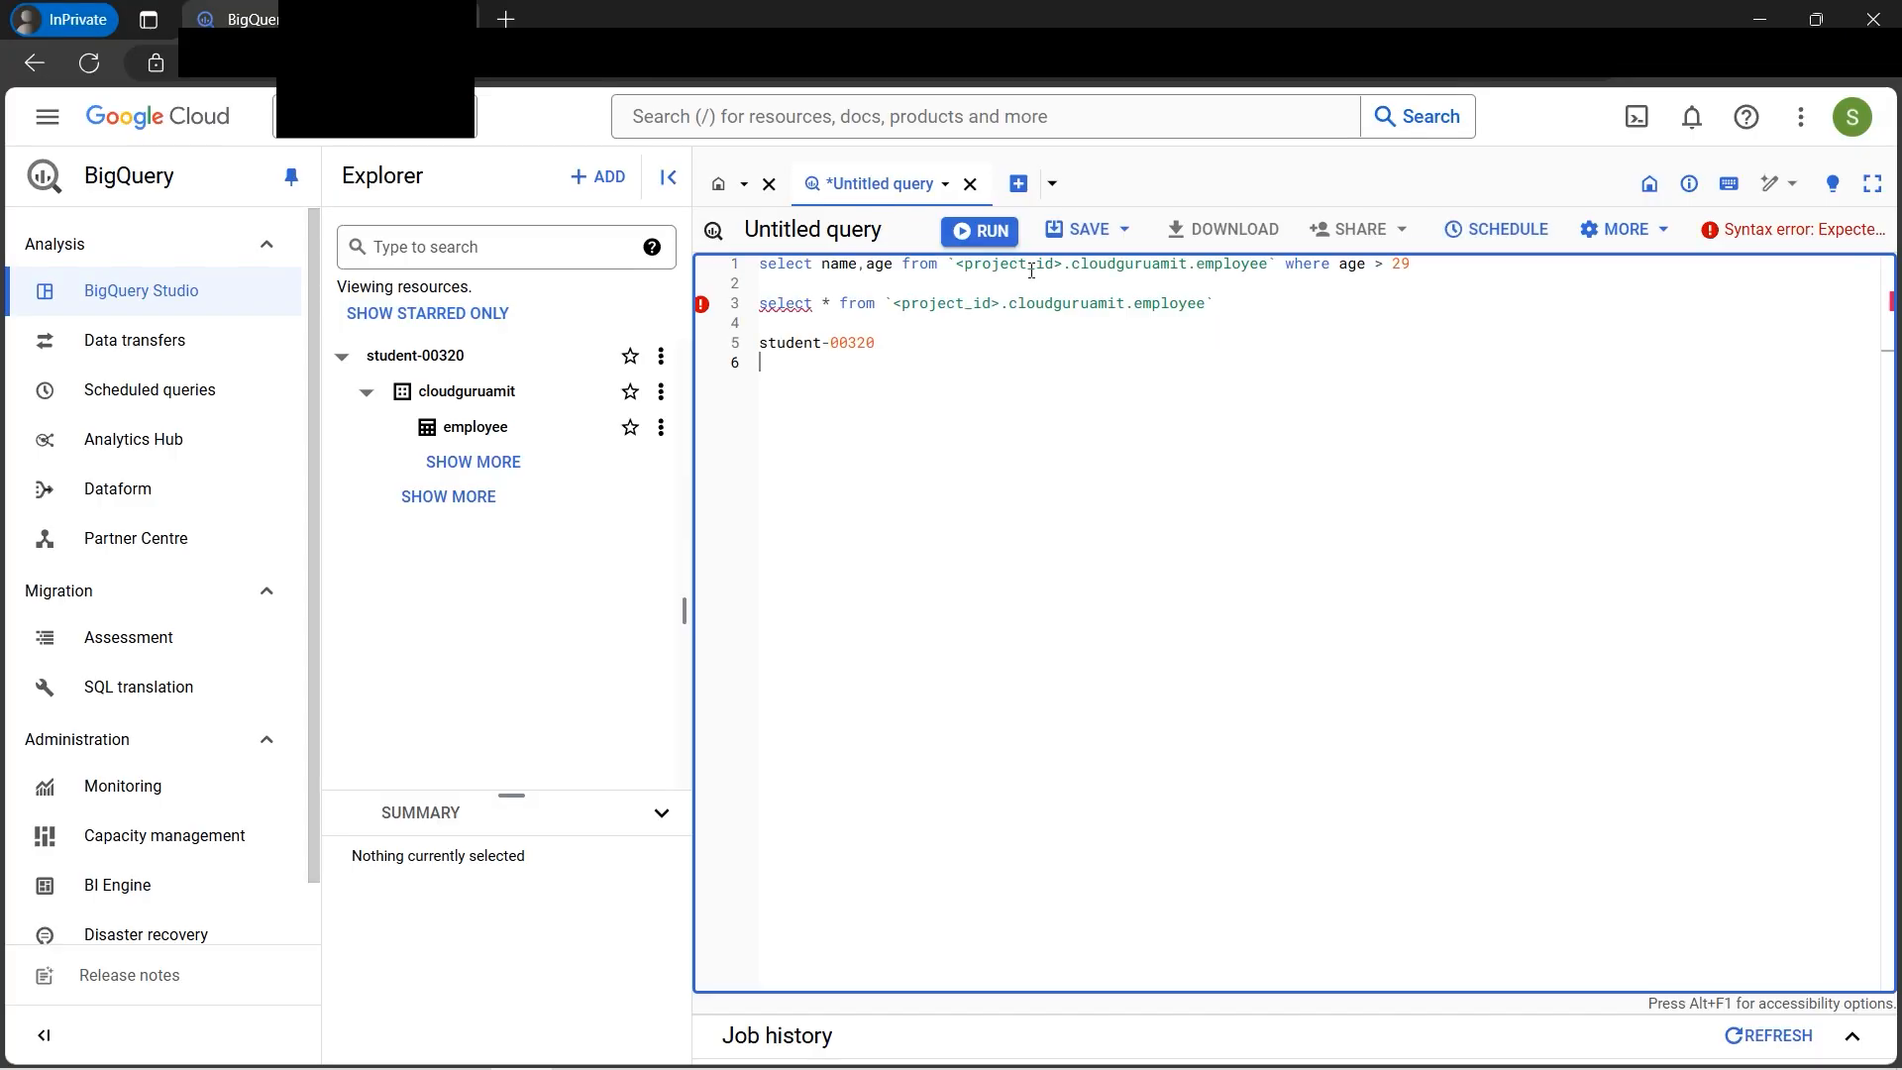
Step: Move student-00320 from the last line into the first query, replacing its <project_id> placeholder and removing the extra line break
left_click_drag(881, 344, 757, 347)
right_click(778, 349)
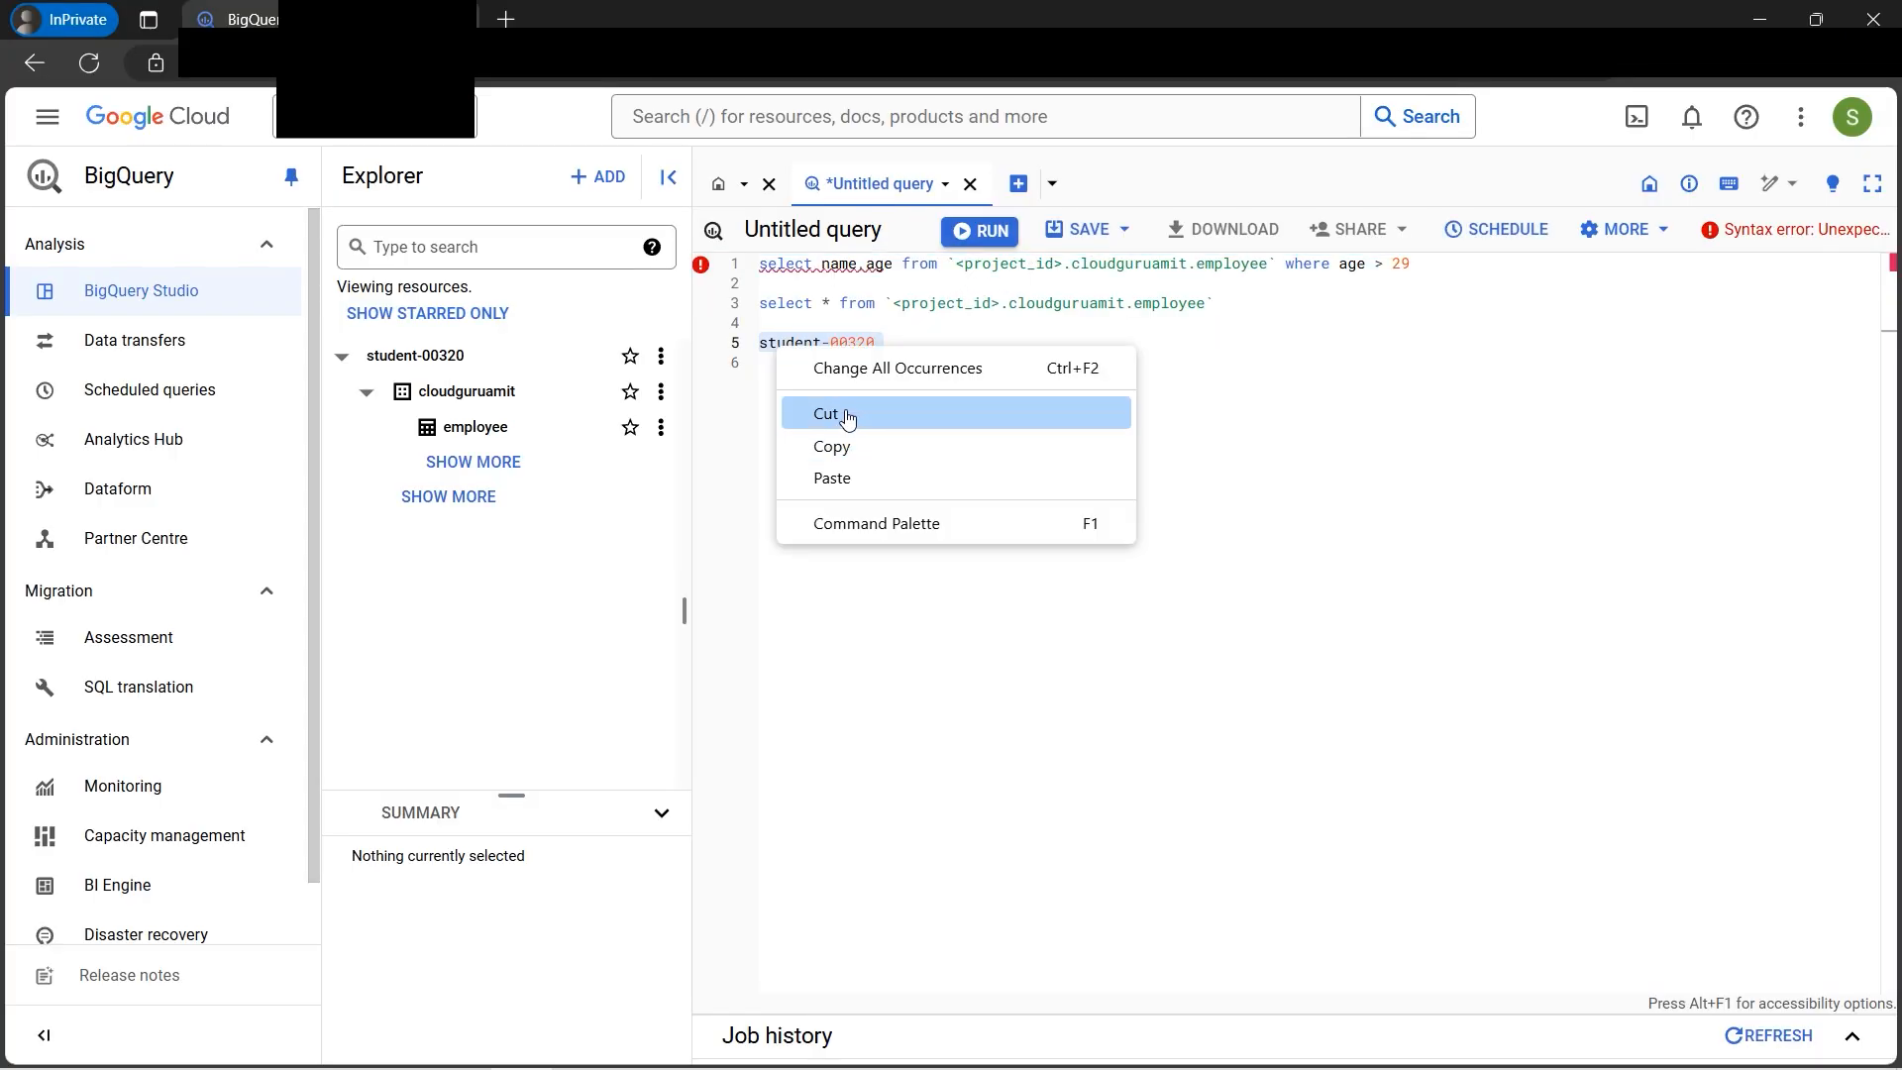
left_click(847, 419)
left_click_drag(953, 263, 1063, 263)
key("ctrl+v")
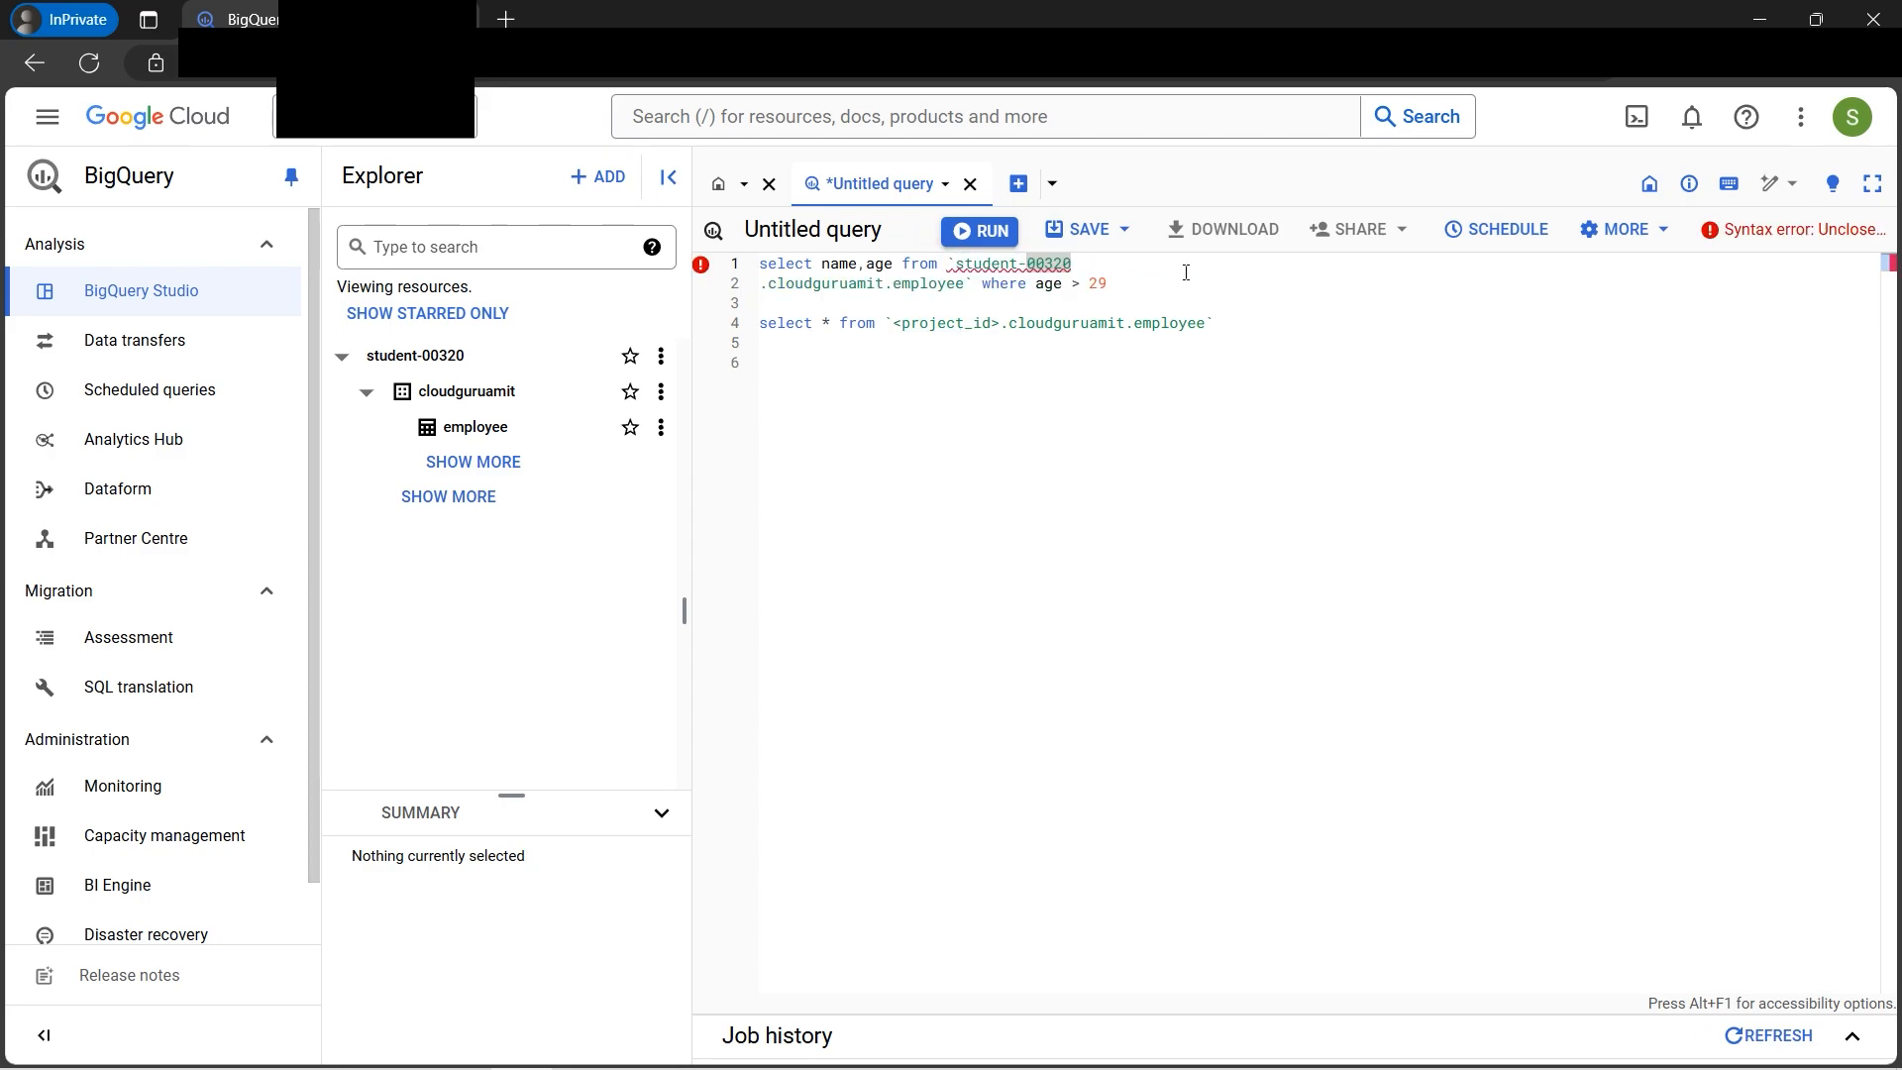
key("BackSpace")
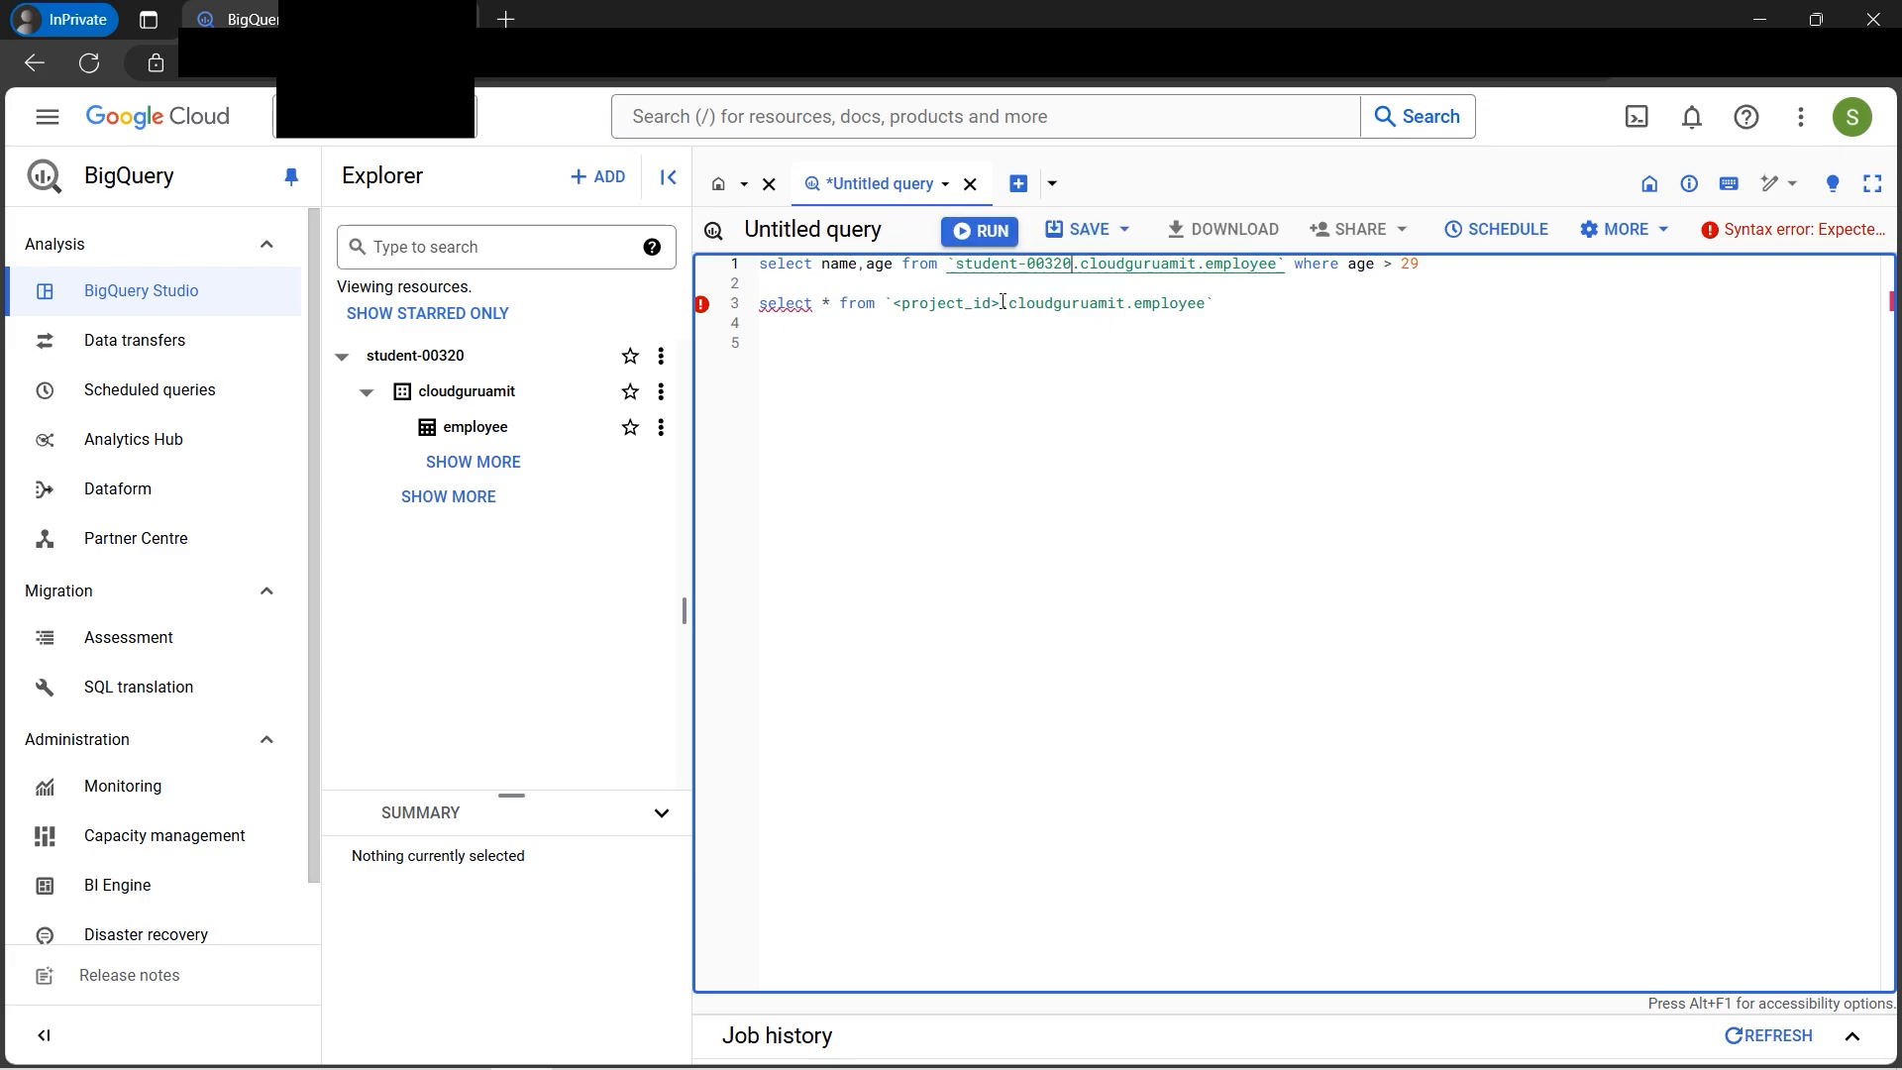
left_click(1245, 363)
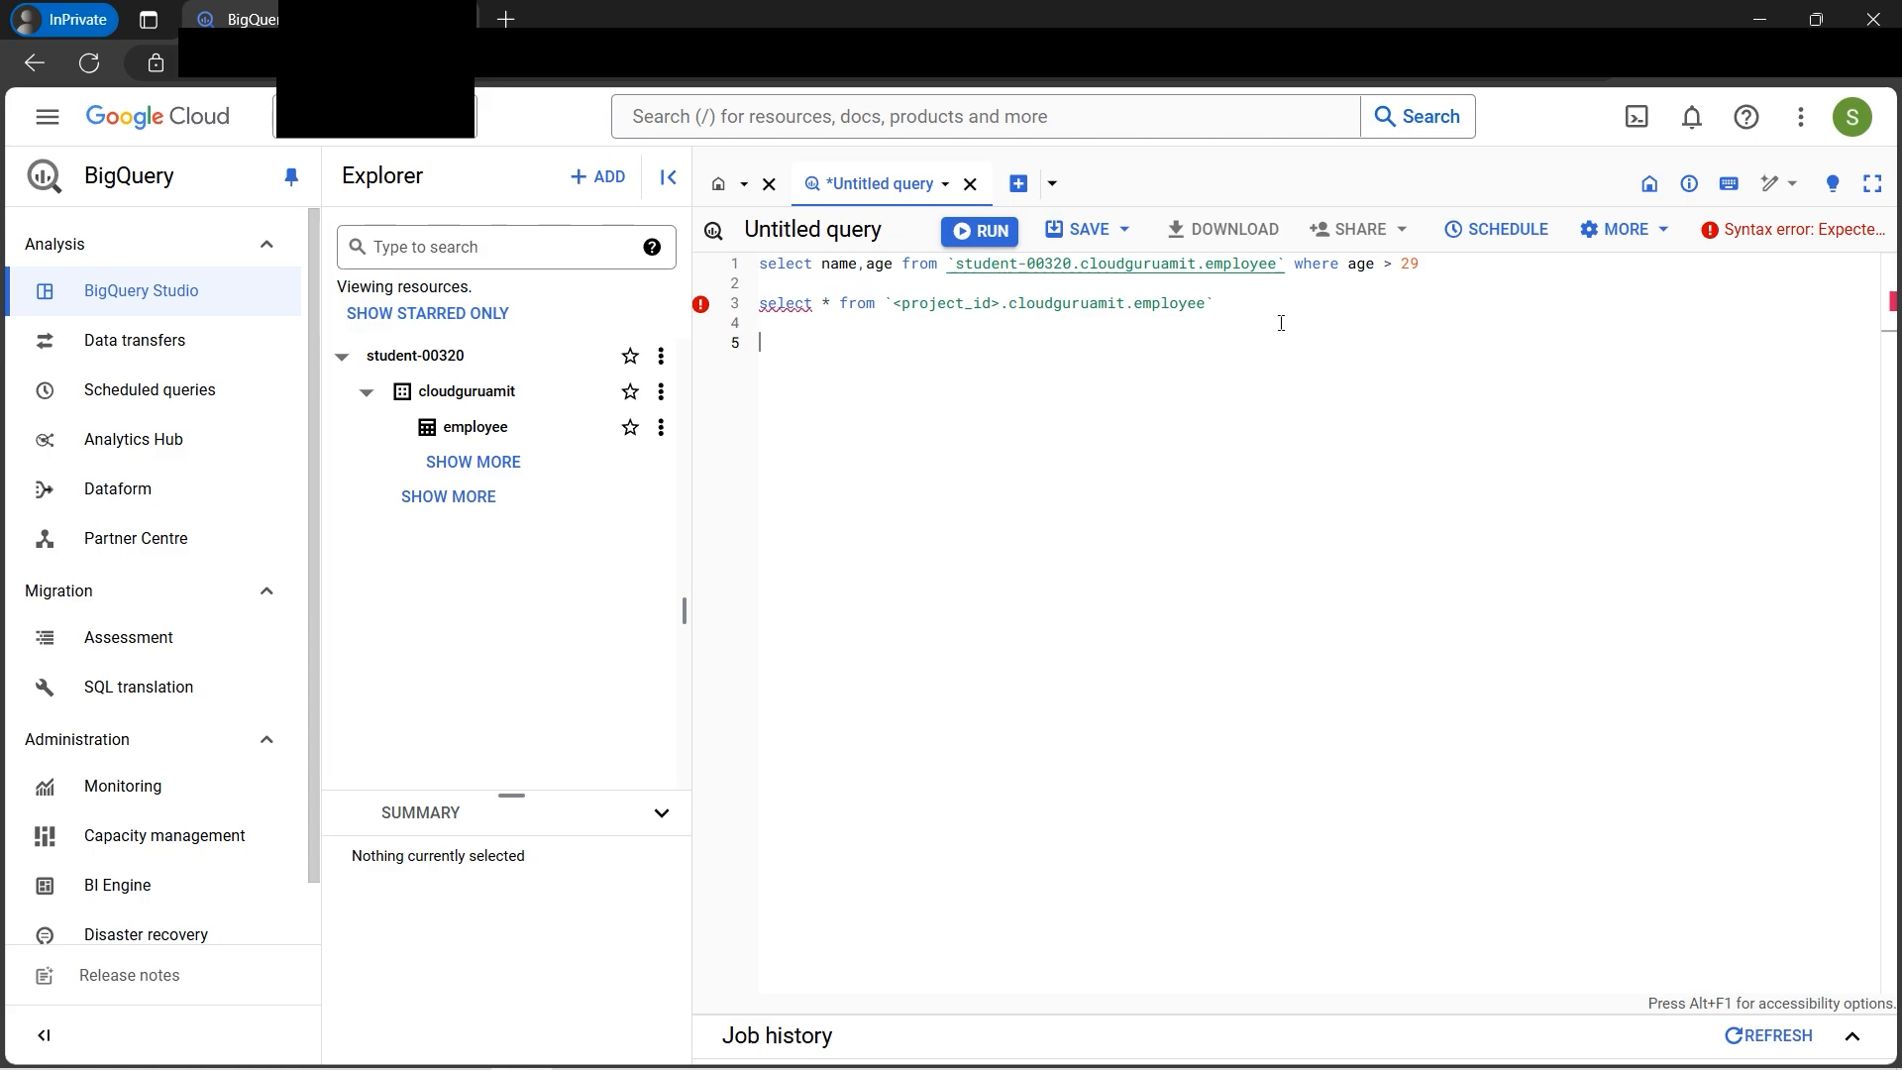
Step: Copy the first query's text up to the table reference, leaving out the where clause
left_click_drag(1434, 268, 760, 263)
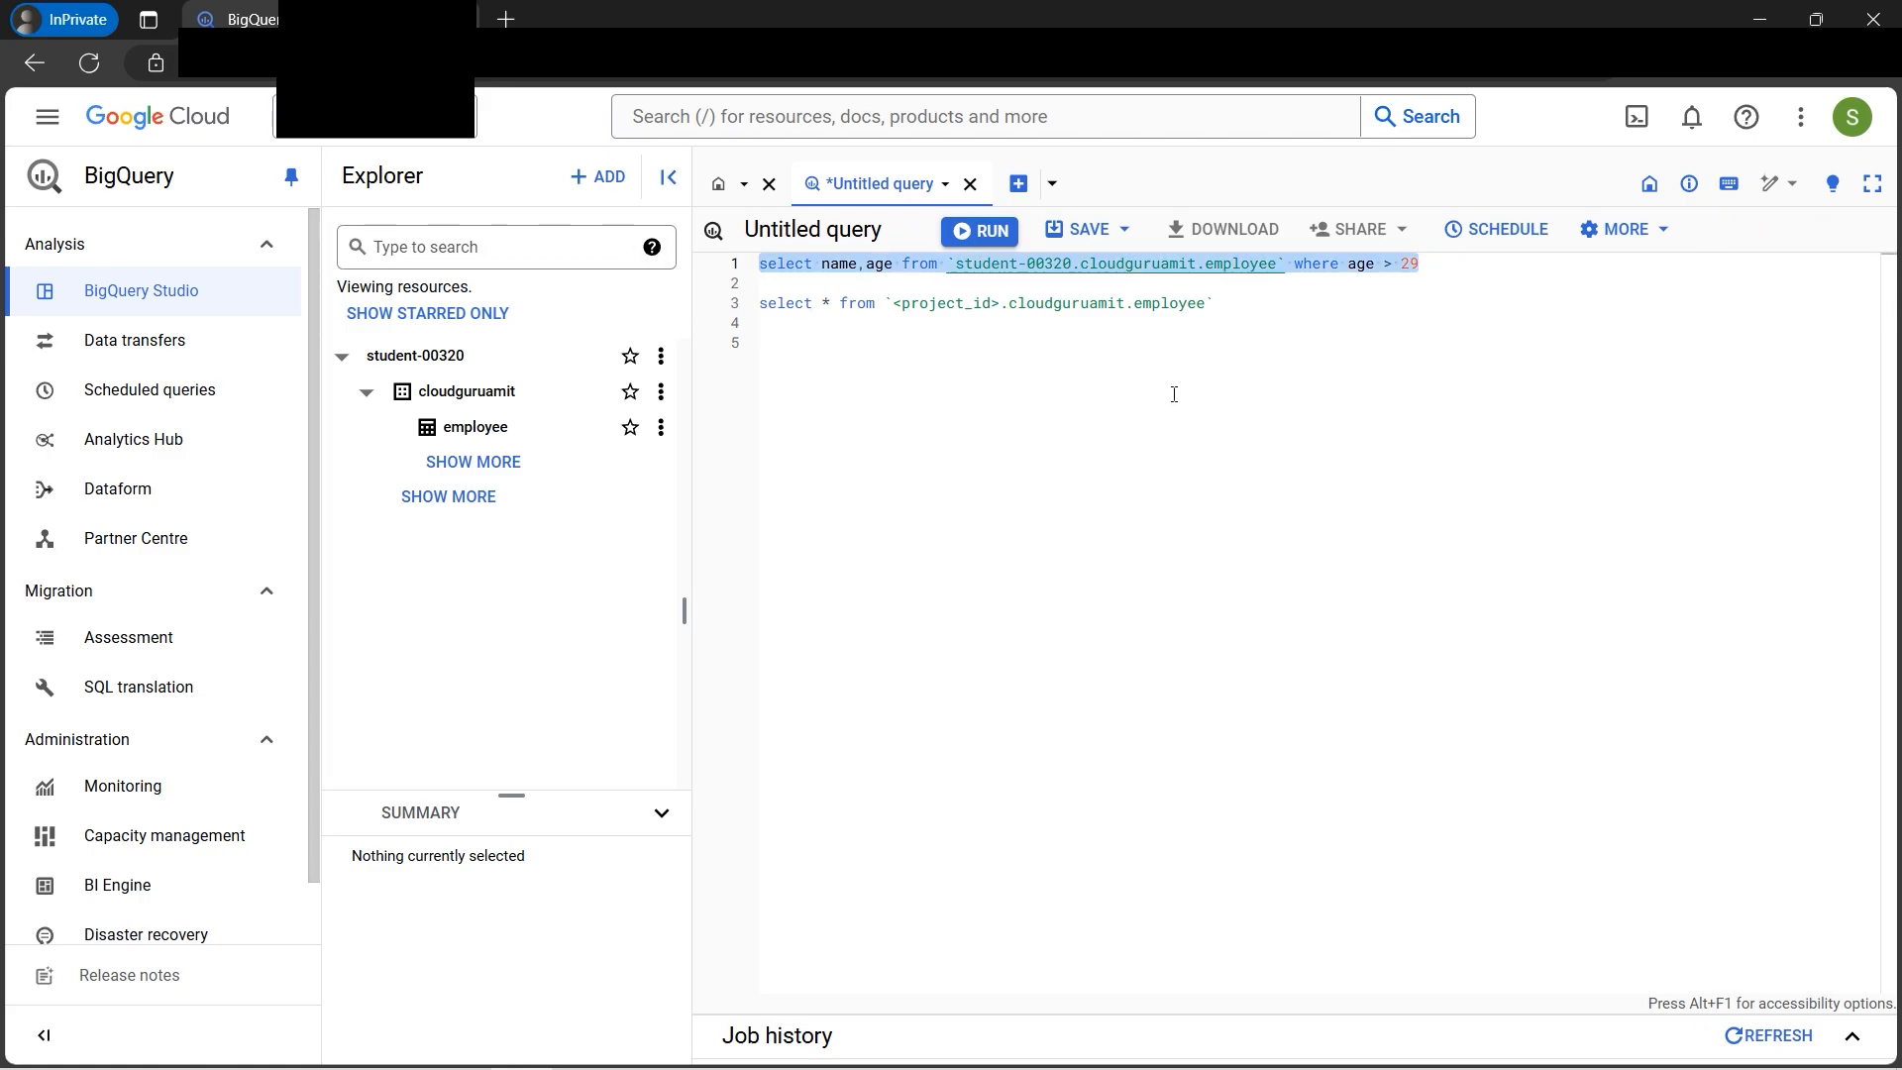
left_click_drag(1220, 303, 745, 306)
left_click(994, 325)
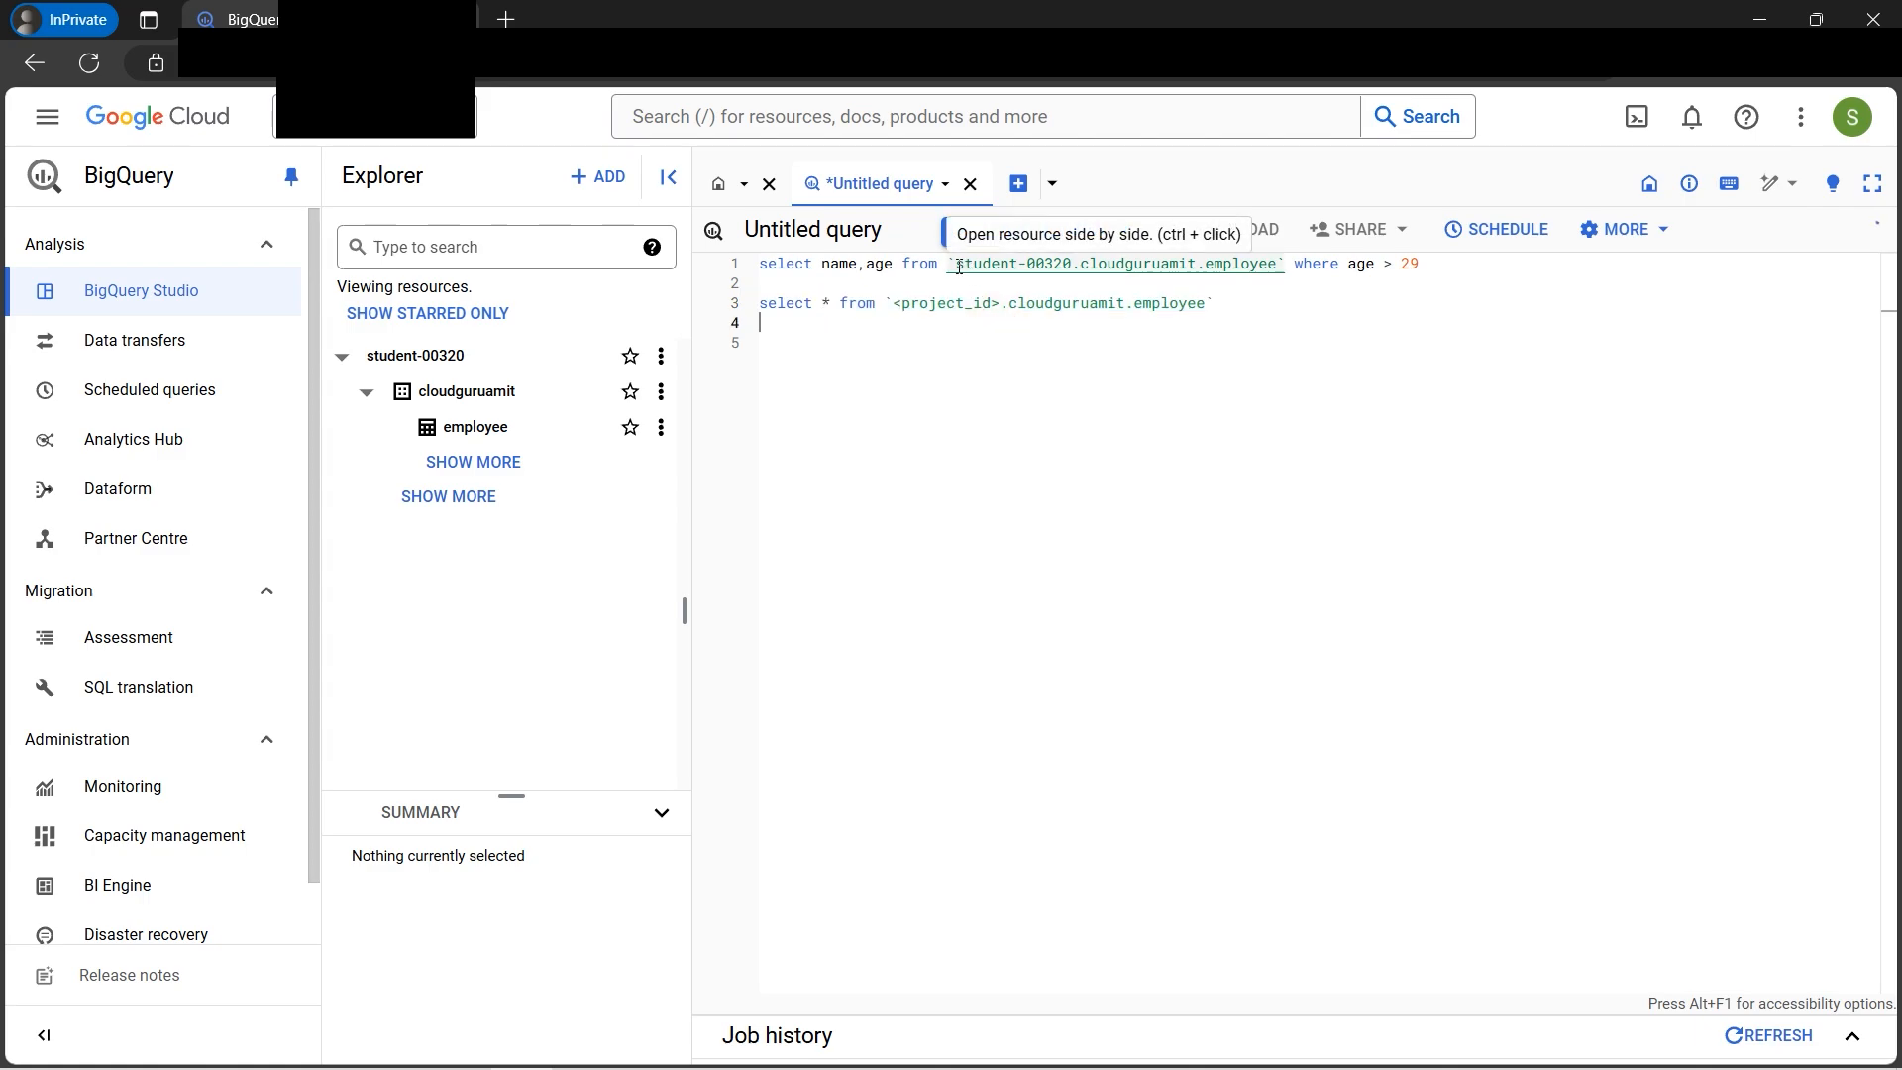
left_click_drag(1287, 263, 748, 255)
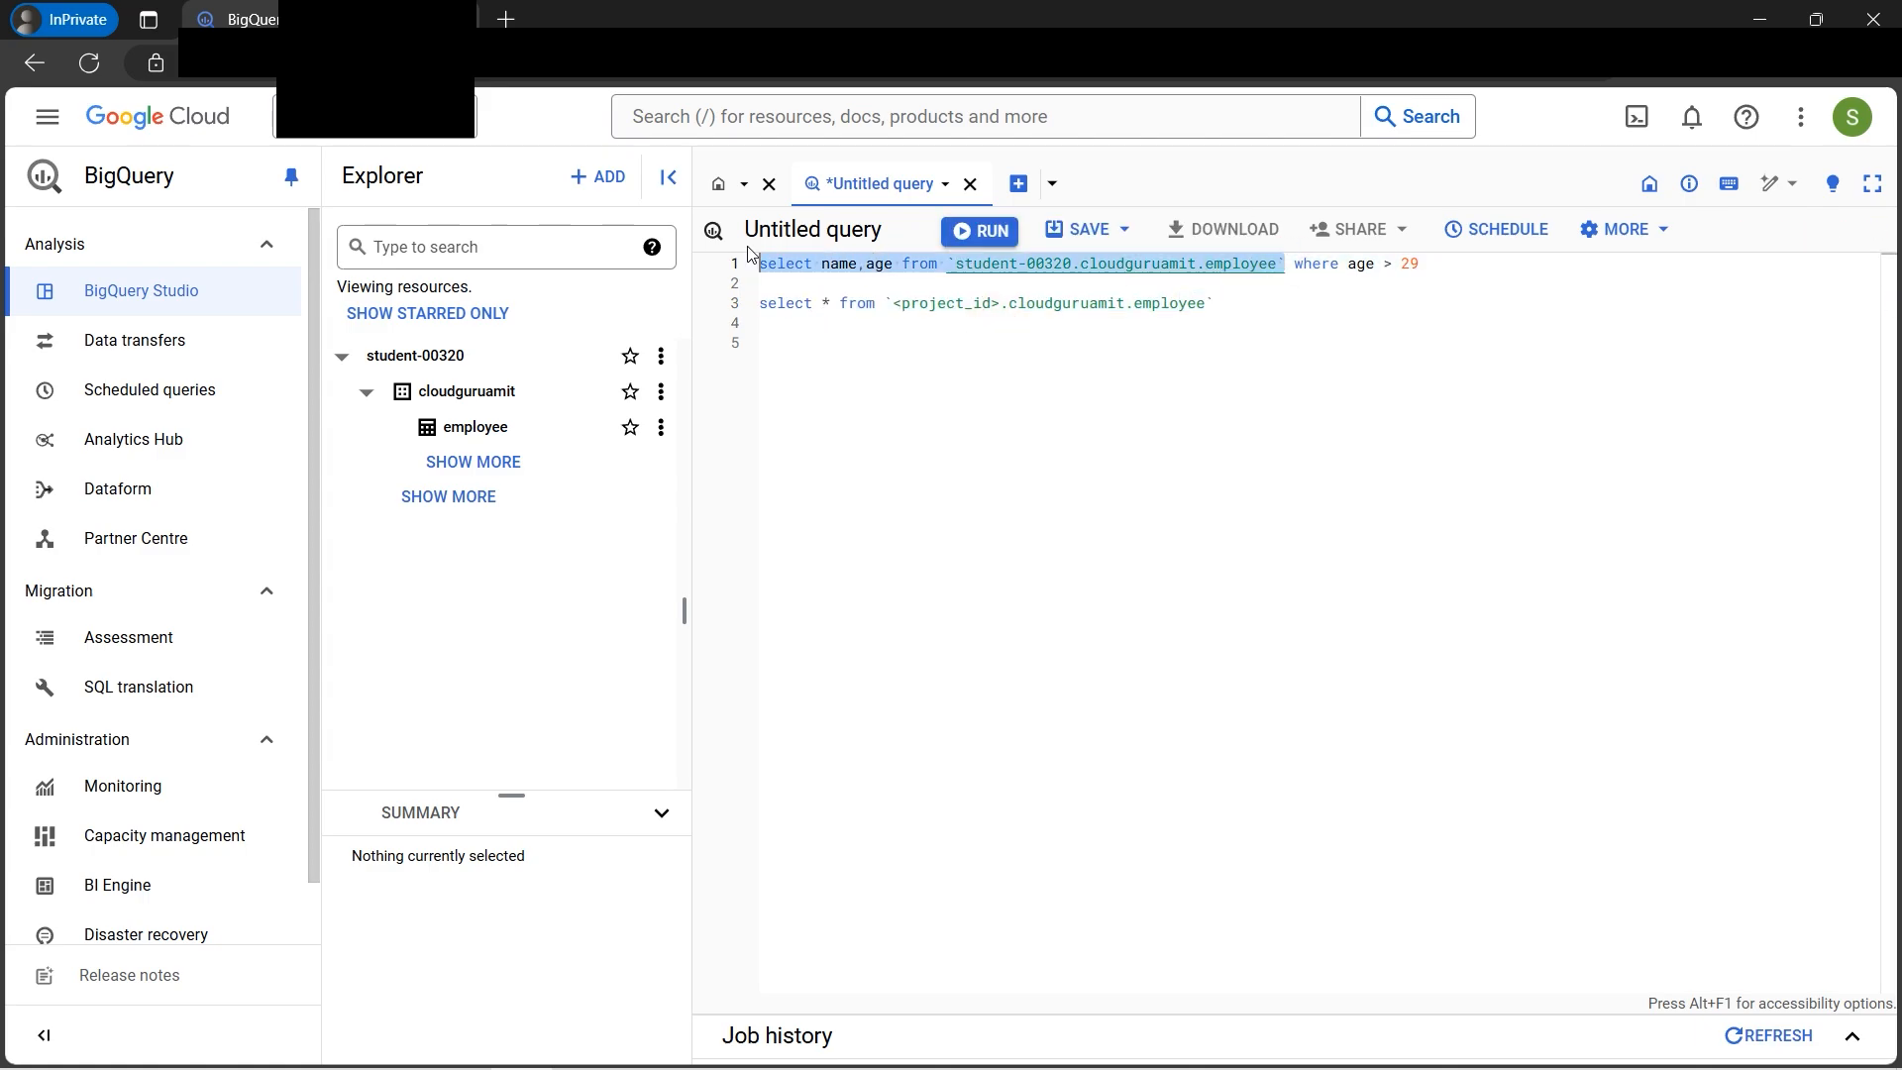
left_click(1227, 310)
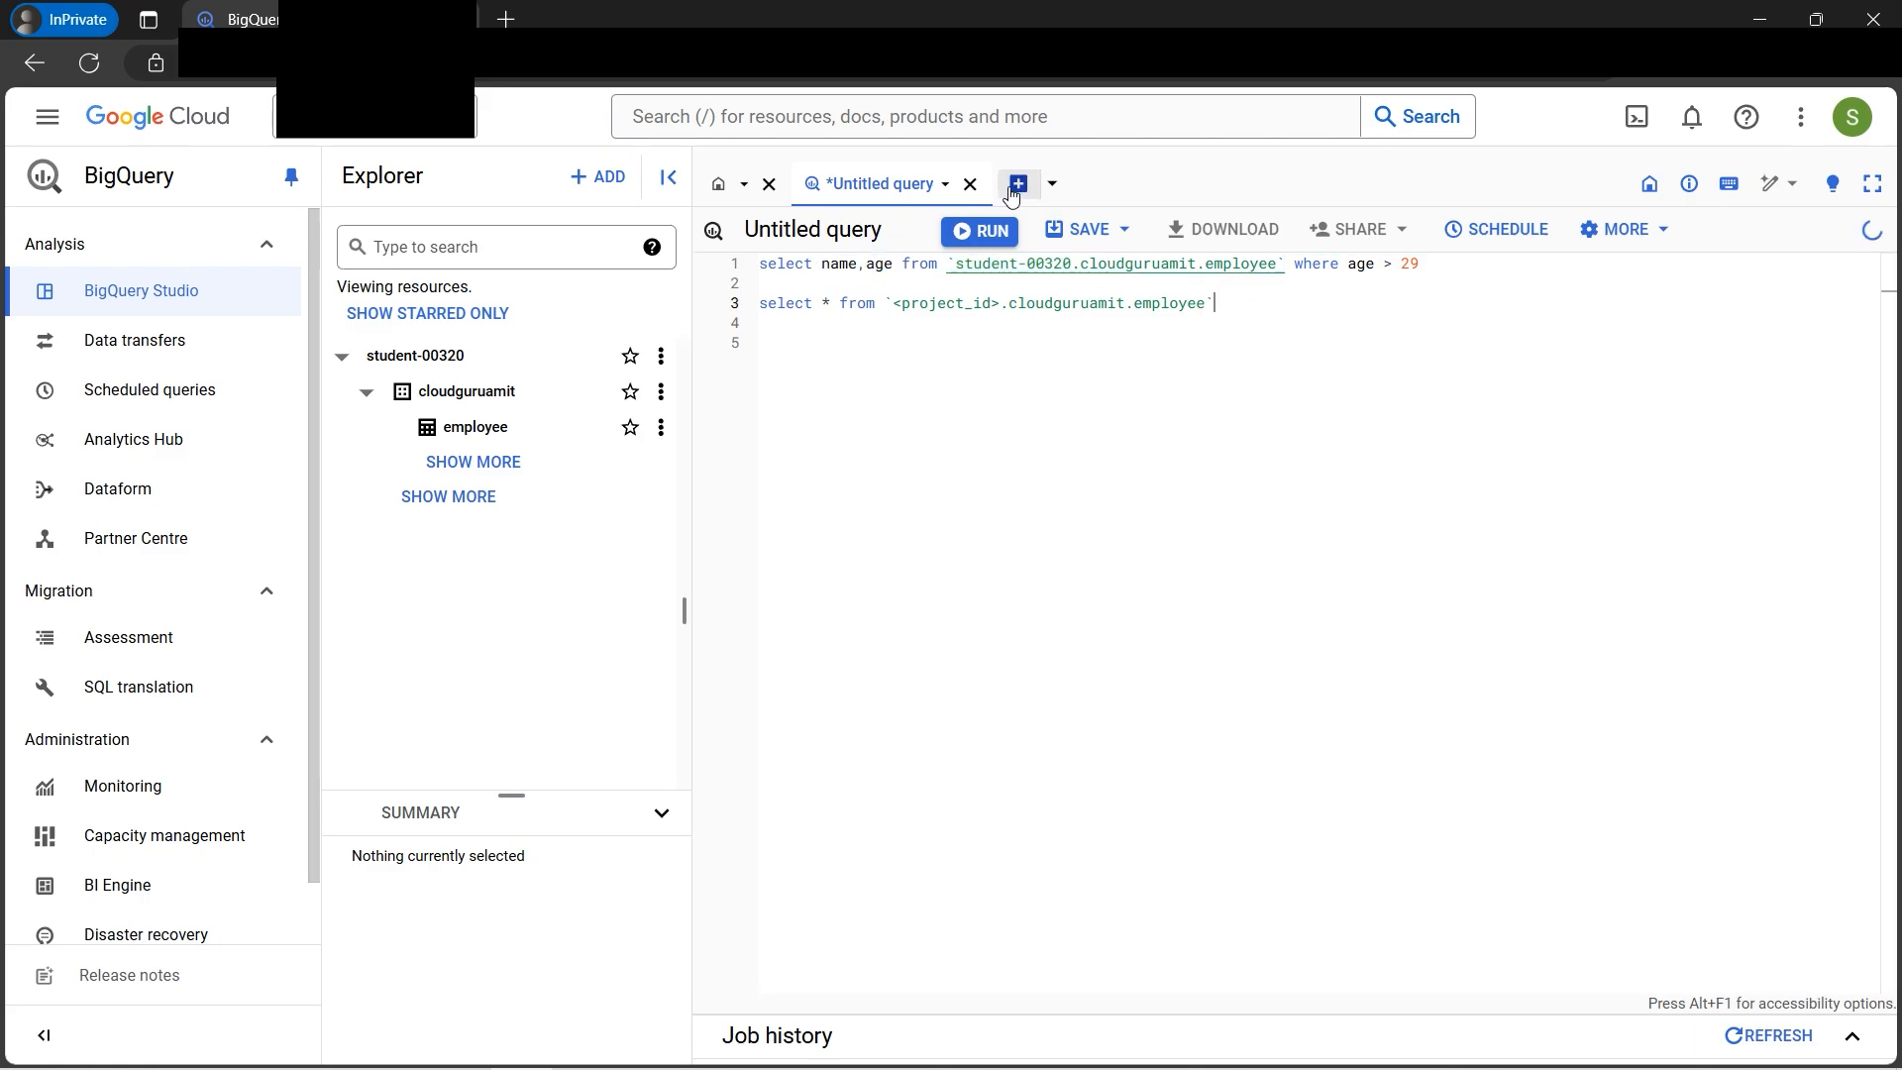
Step: Delete the second select statement and run the remaining query for name and age where age > 29
left_click_drag(1223, 303, 645, 300)
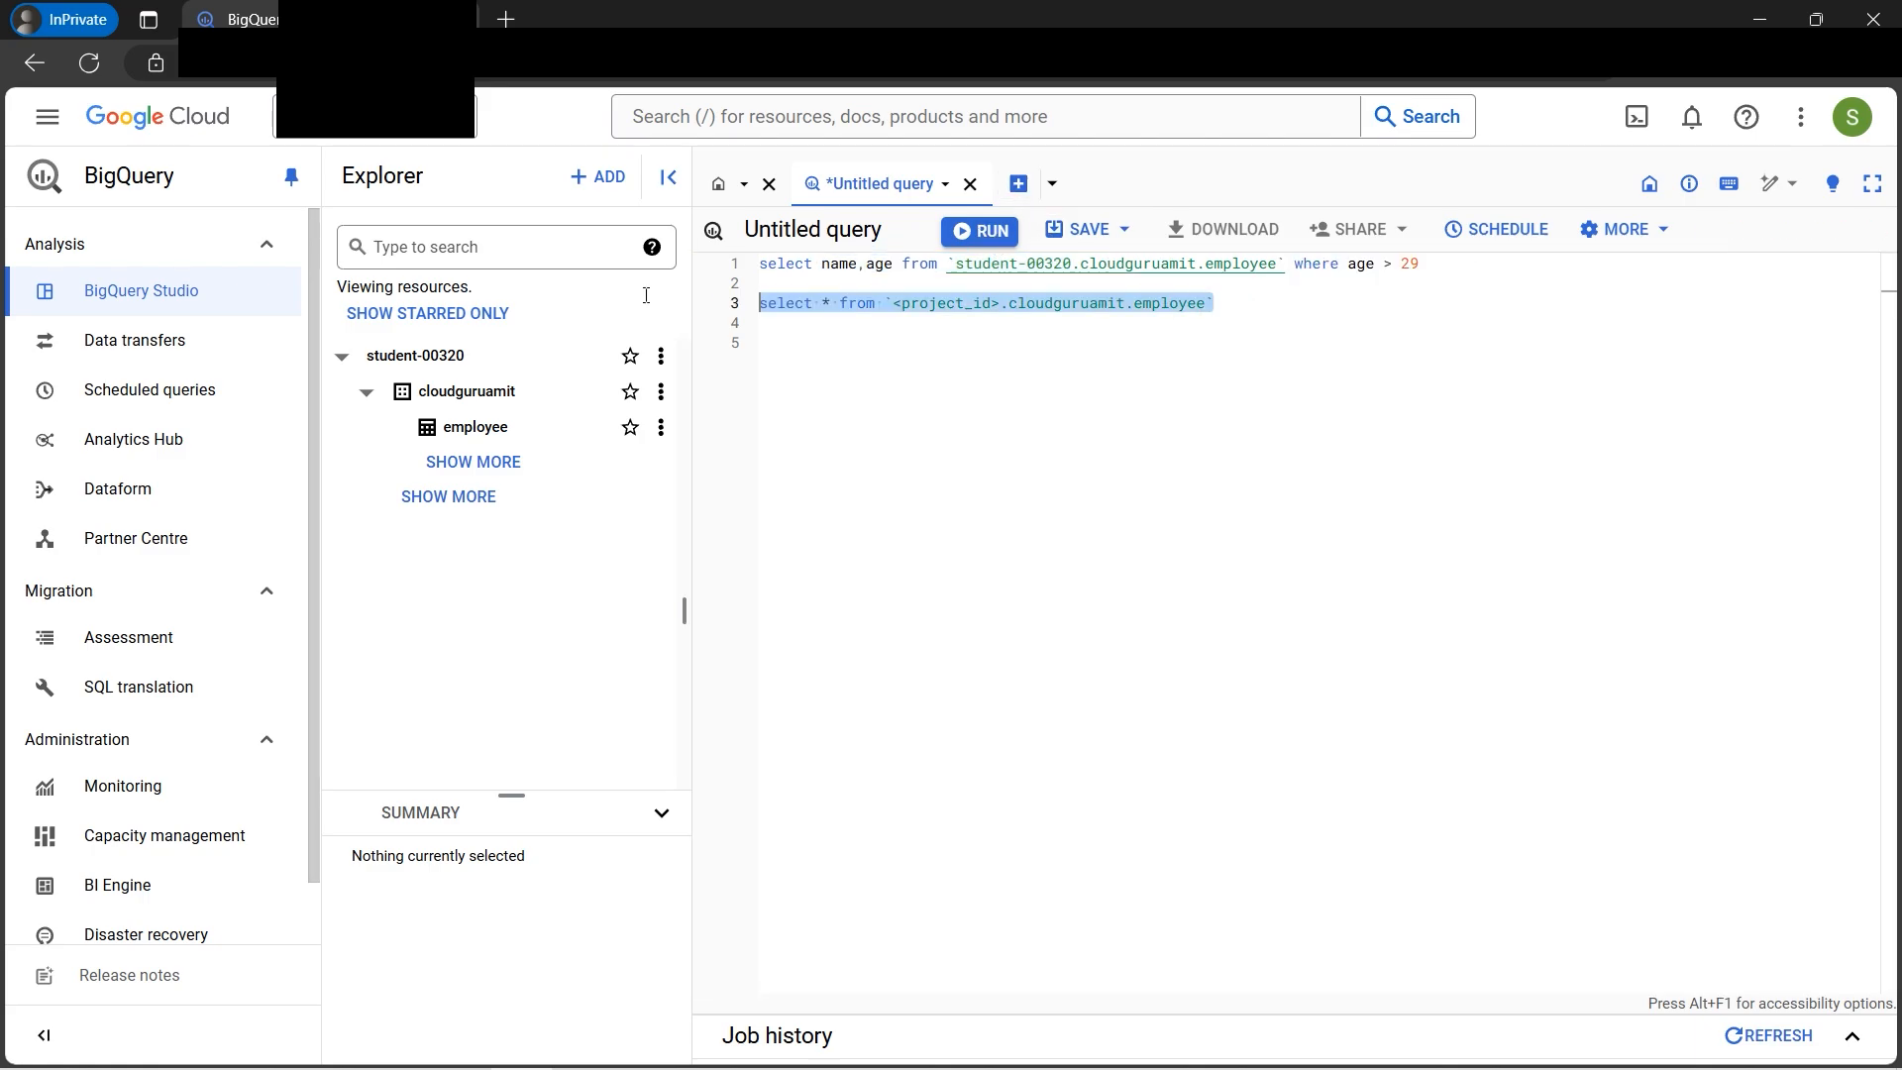
key("BackSpace")
left_click(984, 231)
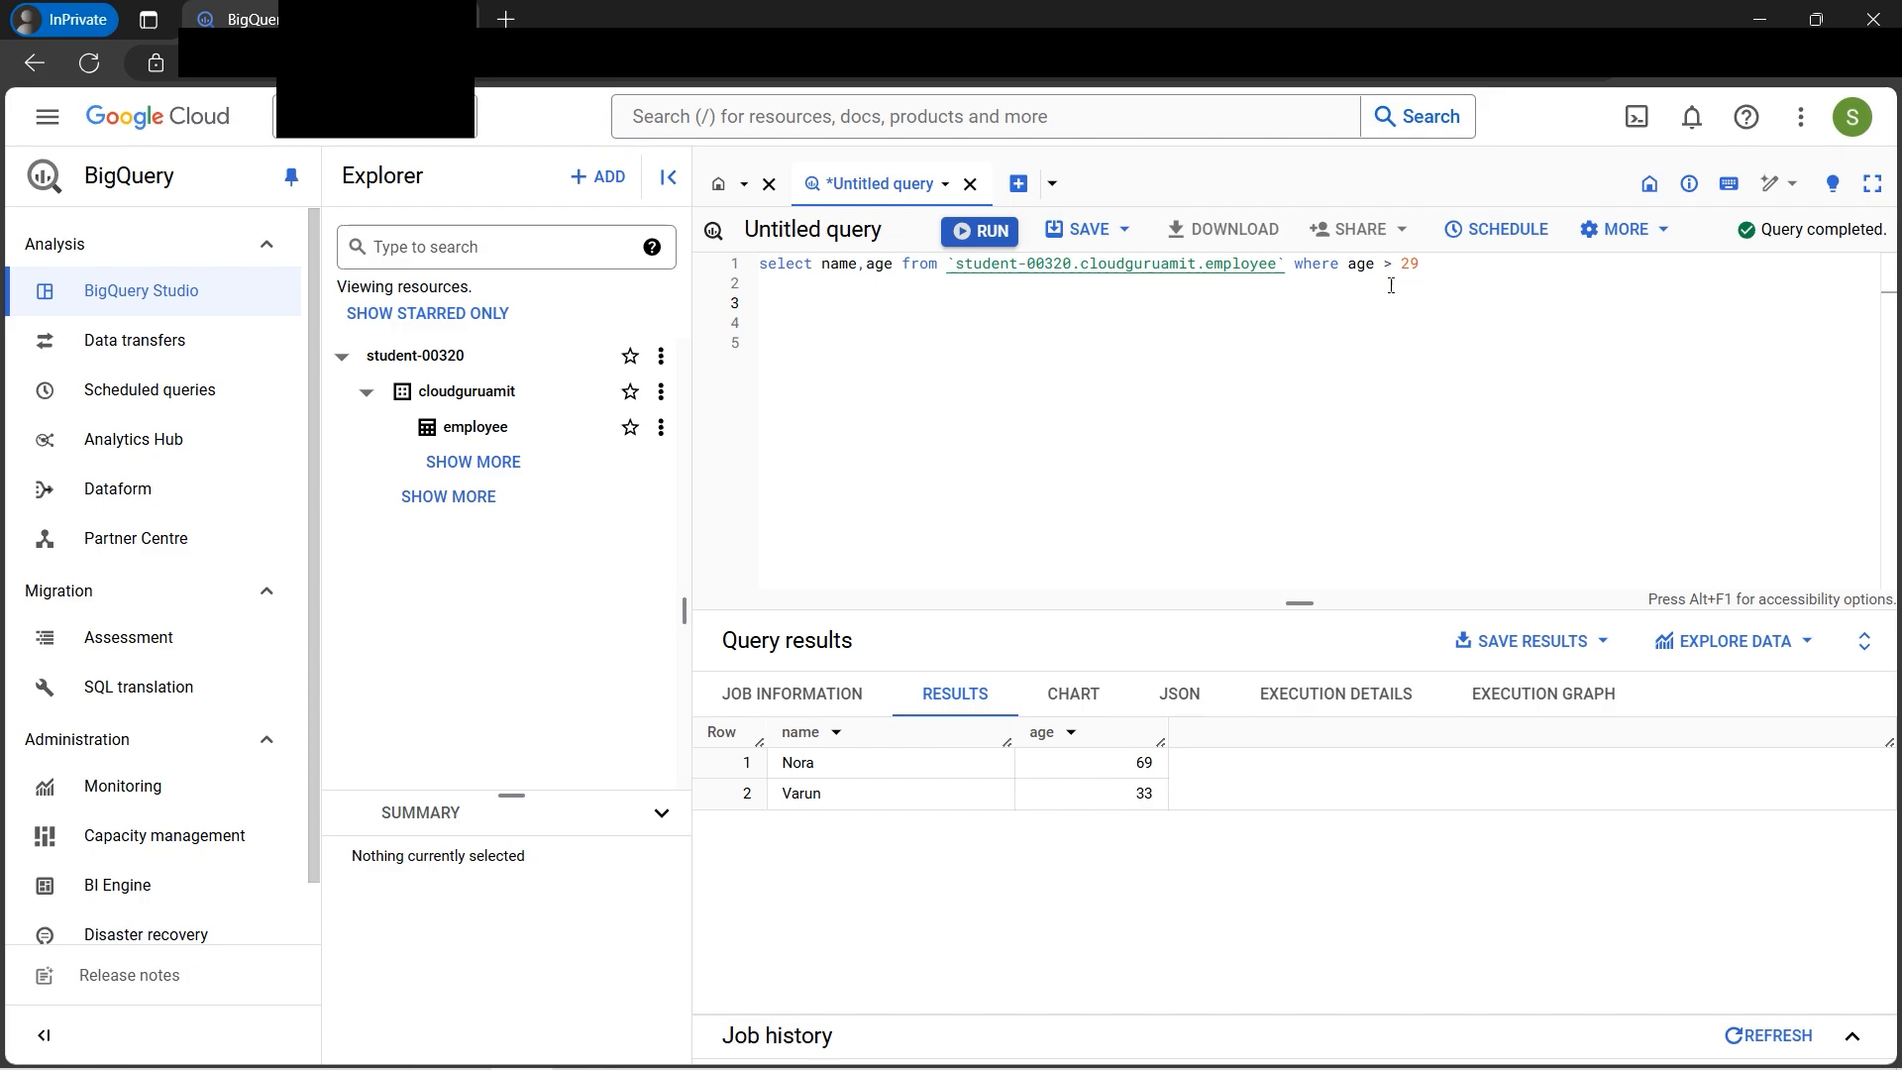
Step: In a new query, enter and run select * from `student-00320.cloudguruamit.employee`
left_click(1020, 184)
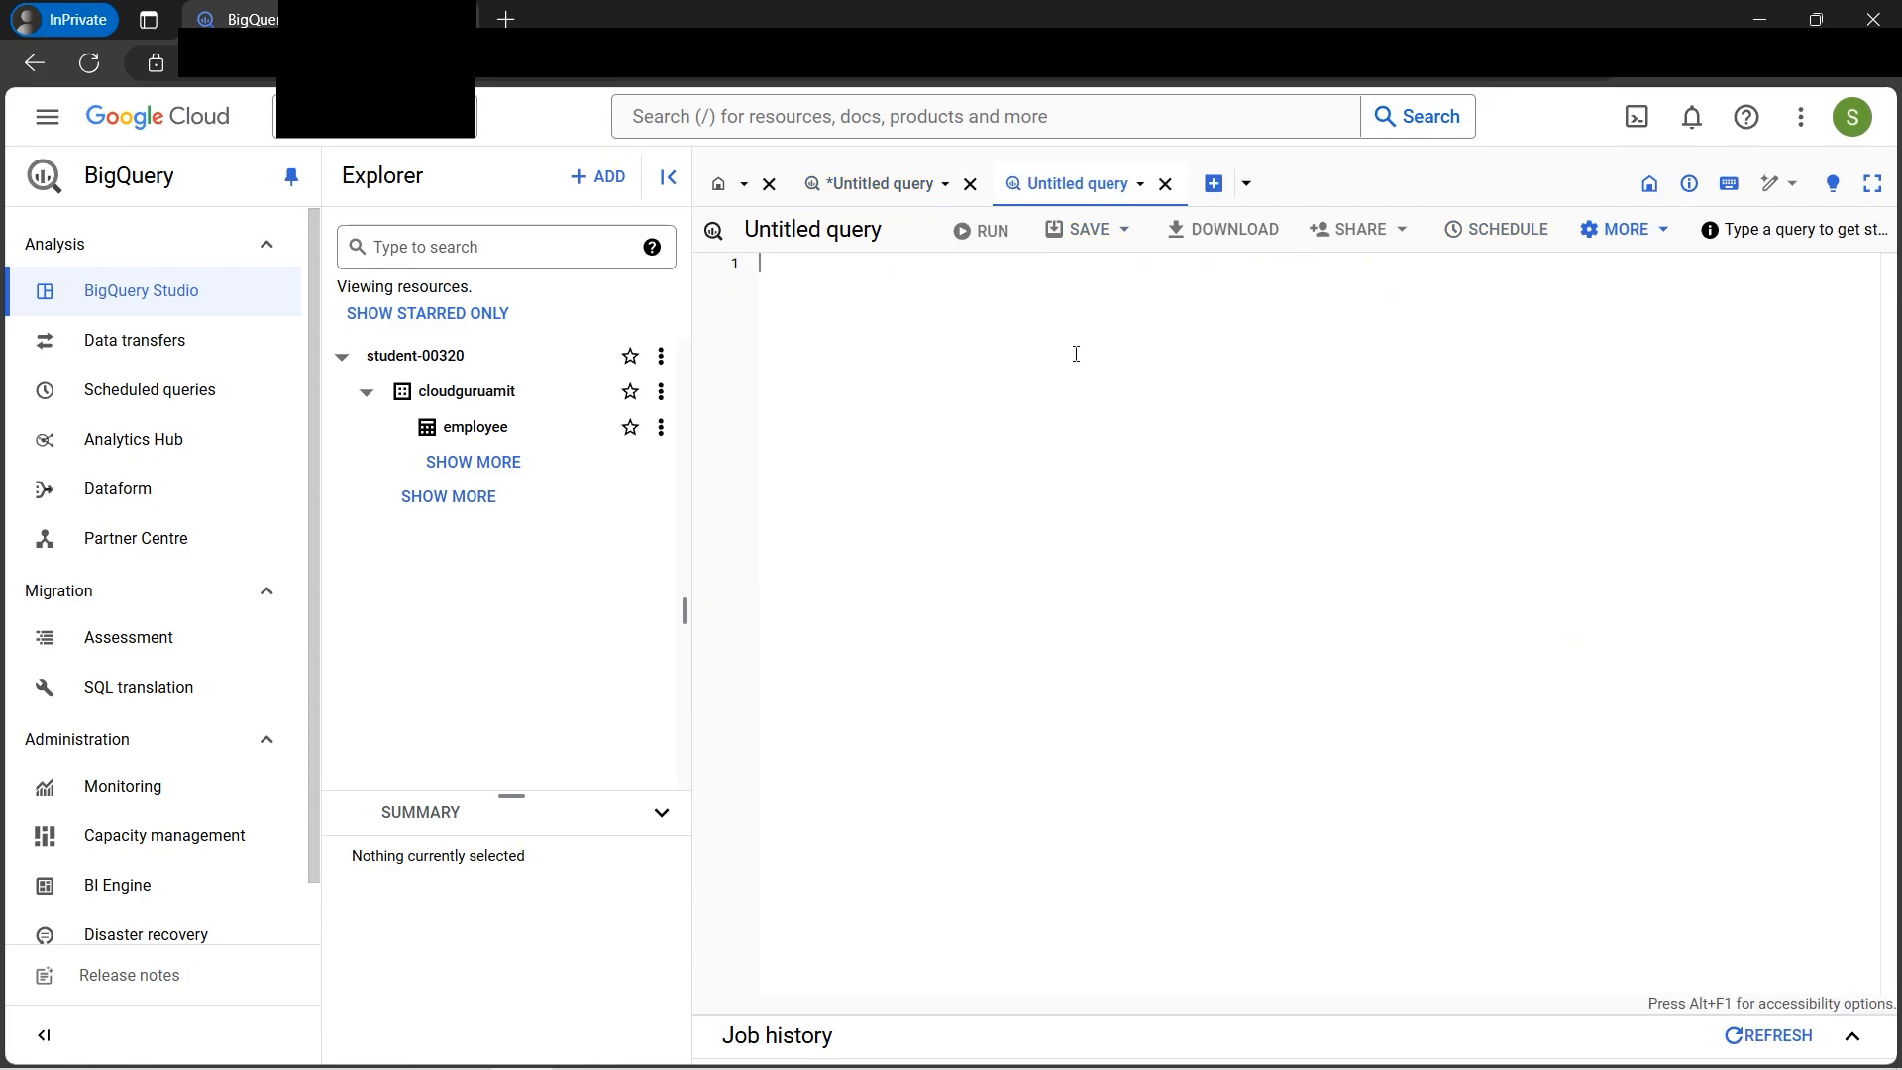
type("select name,age from `student-00320.cloudguruamit.employee`")
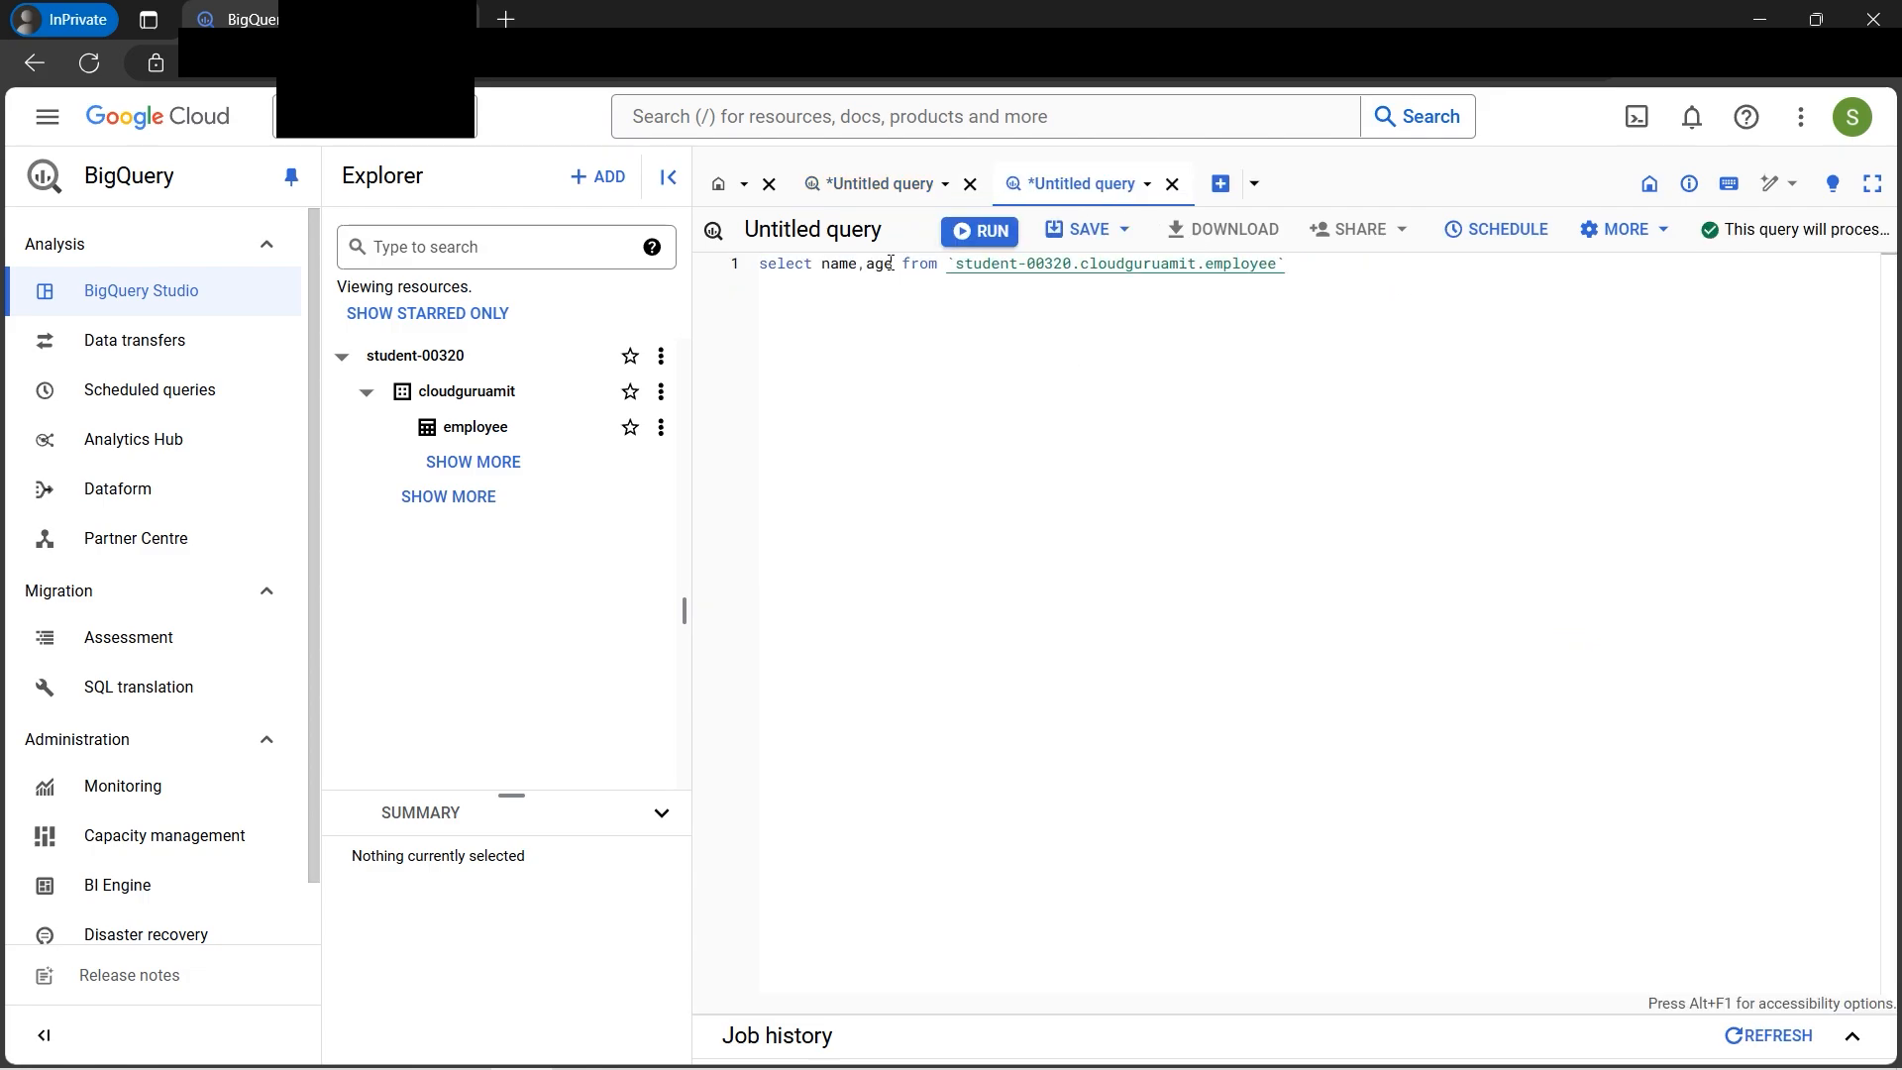
left_click_drag(893, 263, 821, 261)
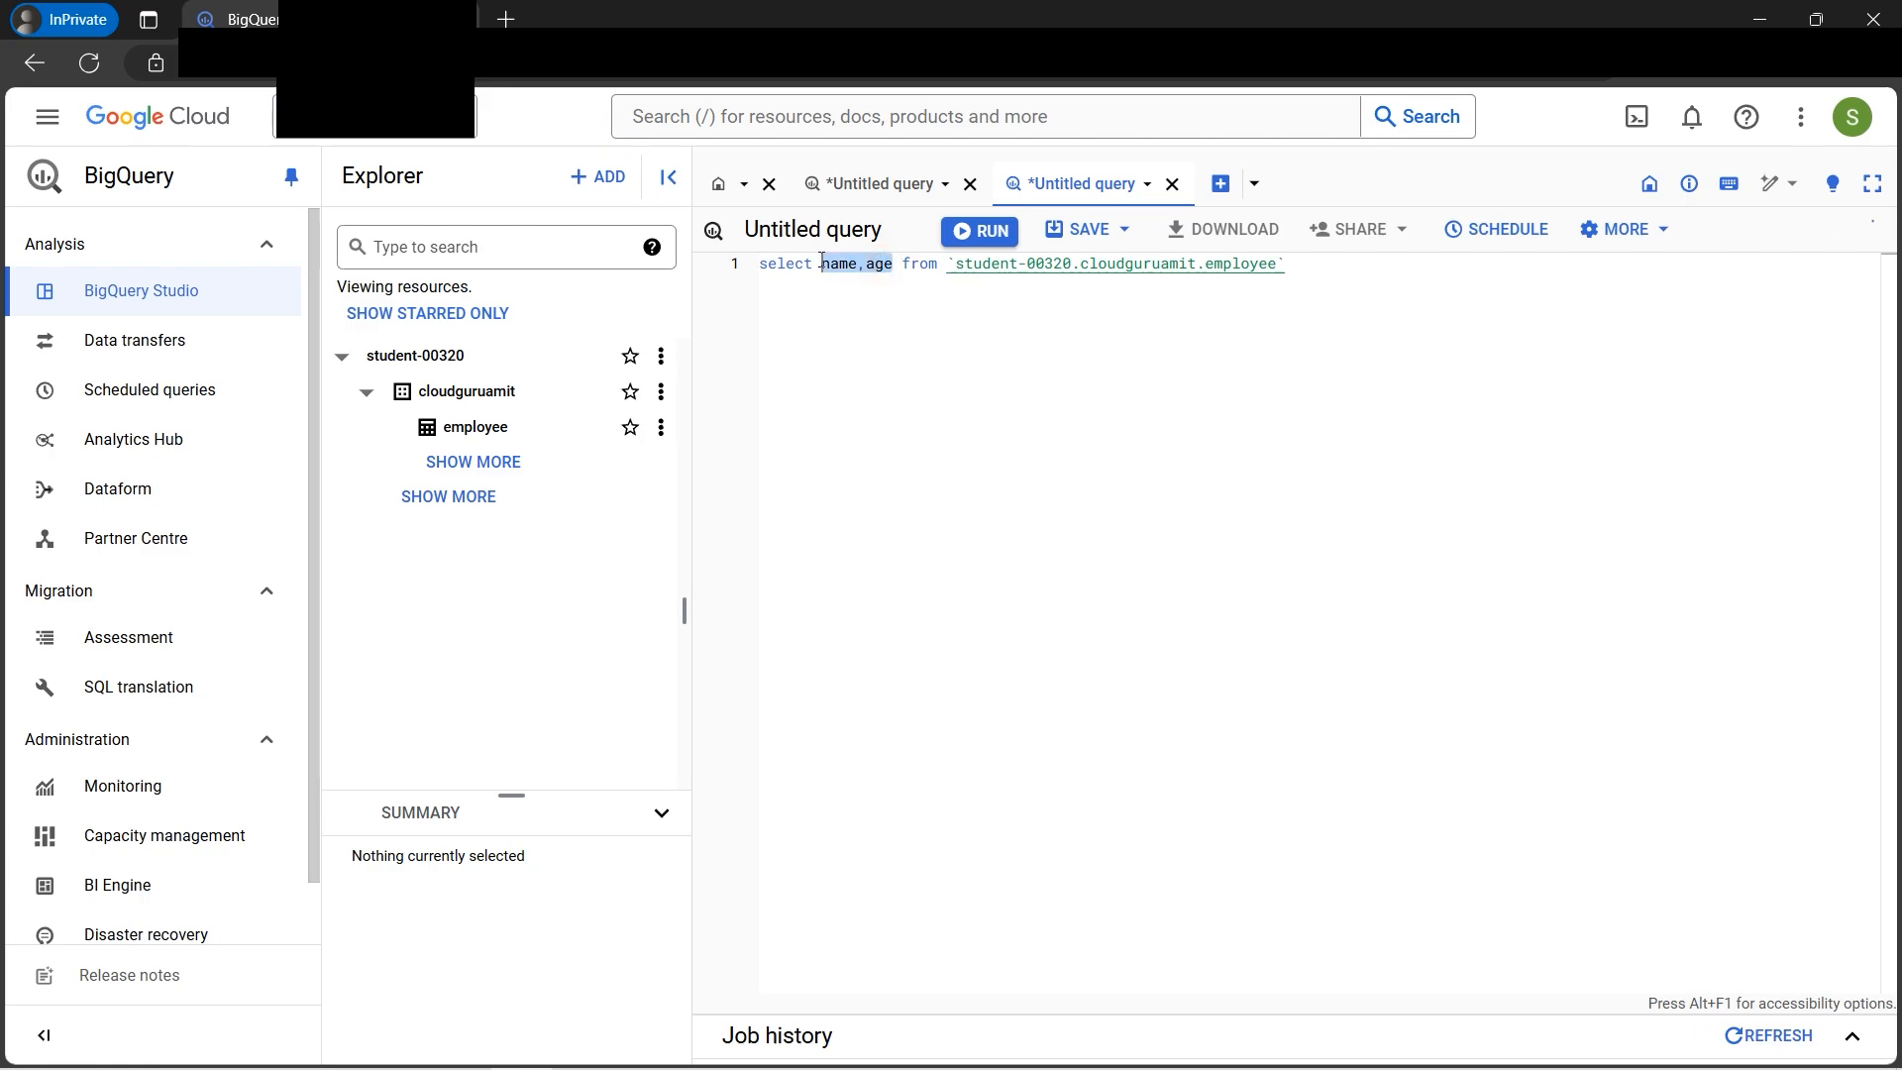
type("*")
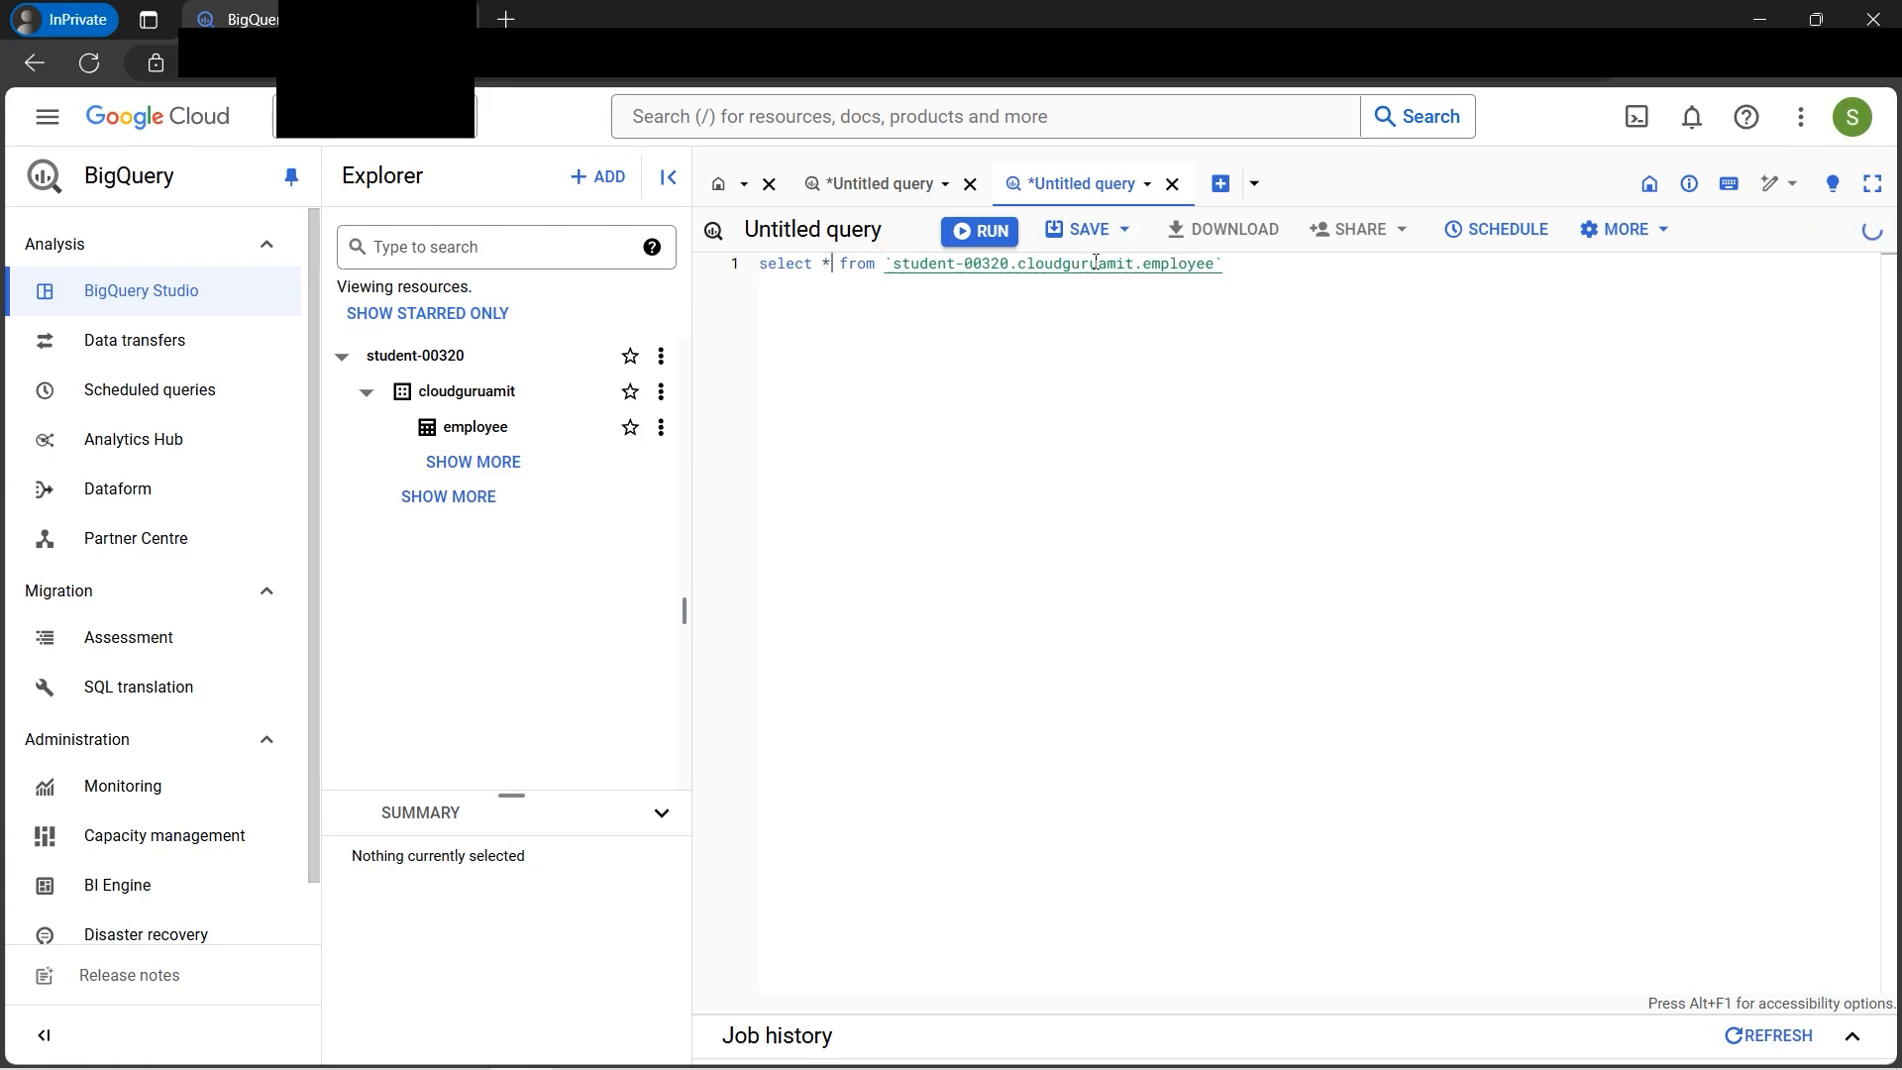
left_click(978, 230)
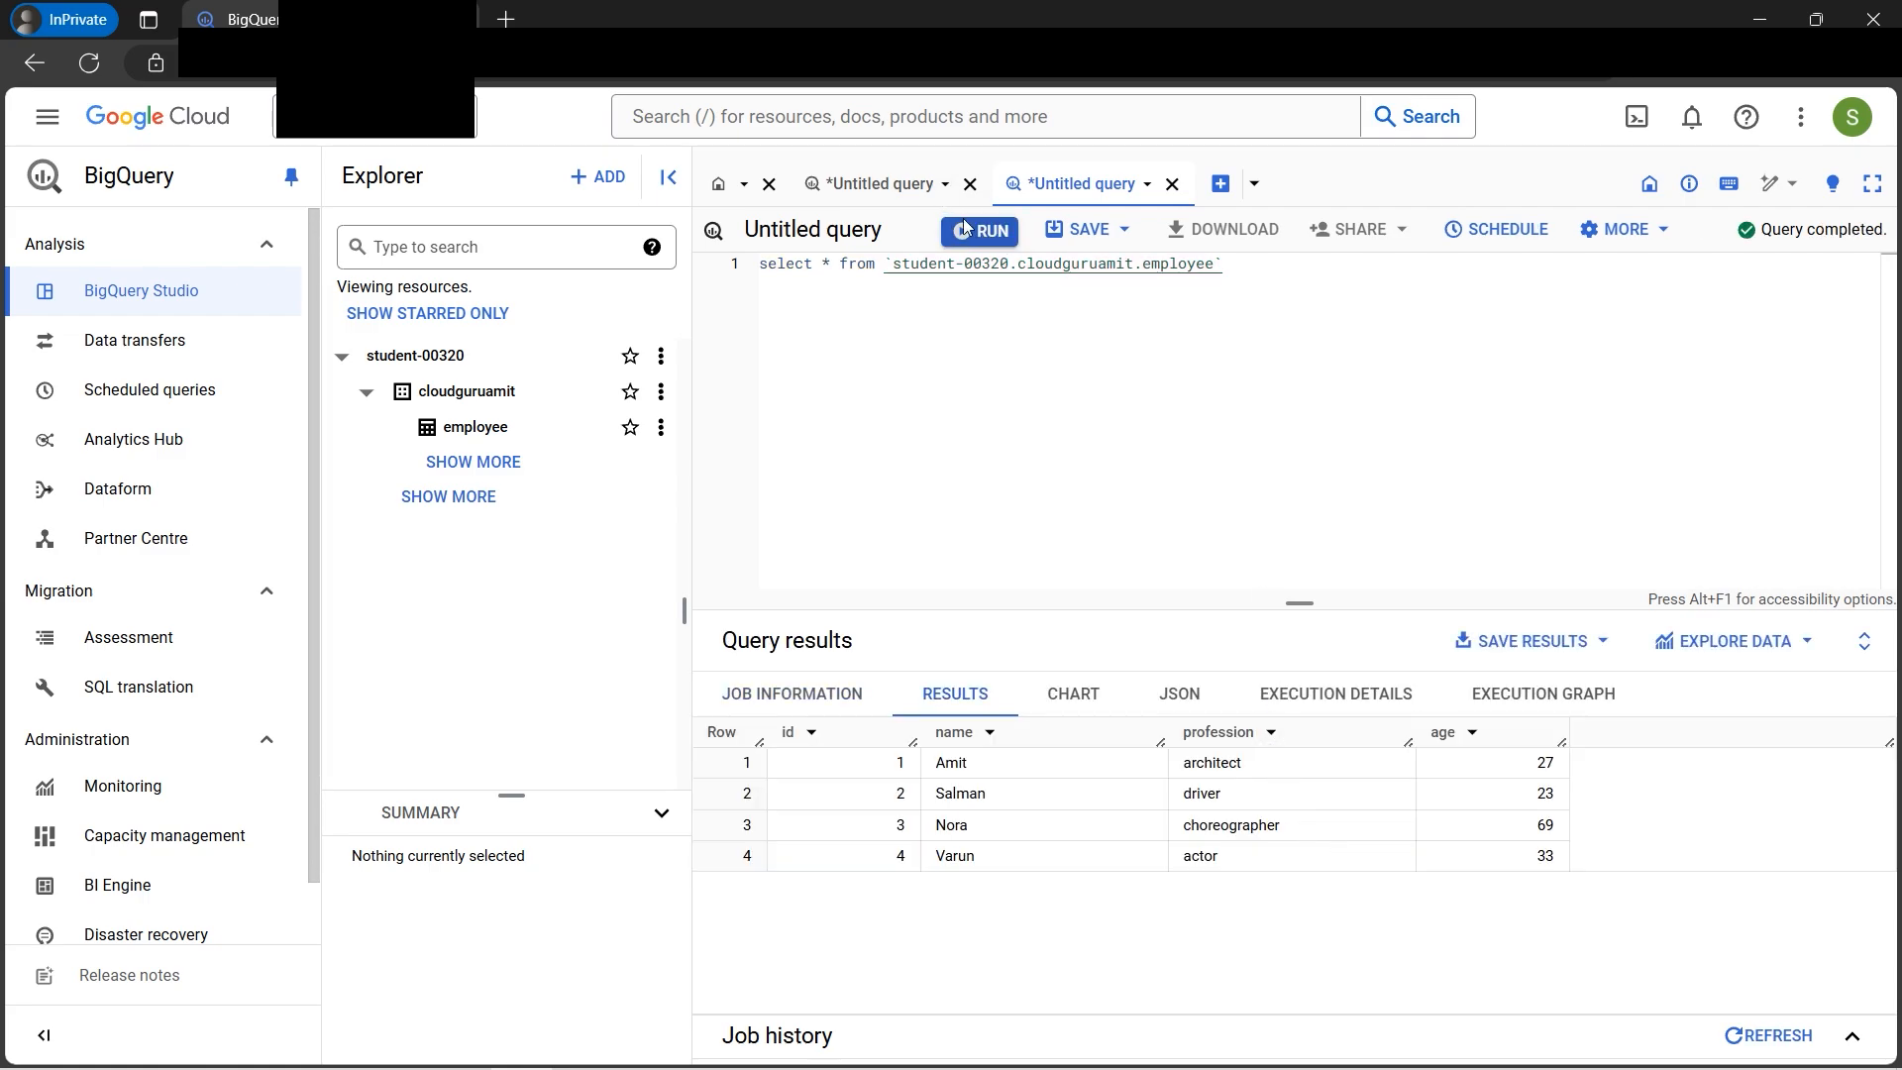
Step: Compare the age-filtered query's results with those of the full employee query, and switch to the BigQuery Agenda image
left_click(916, 185)
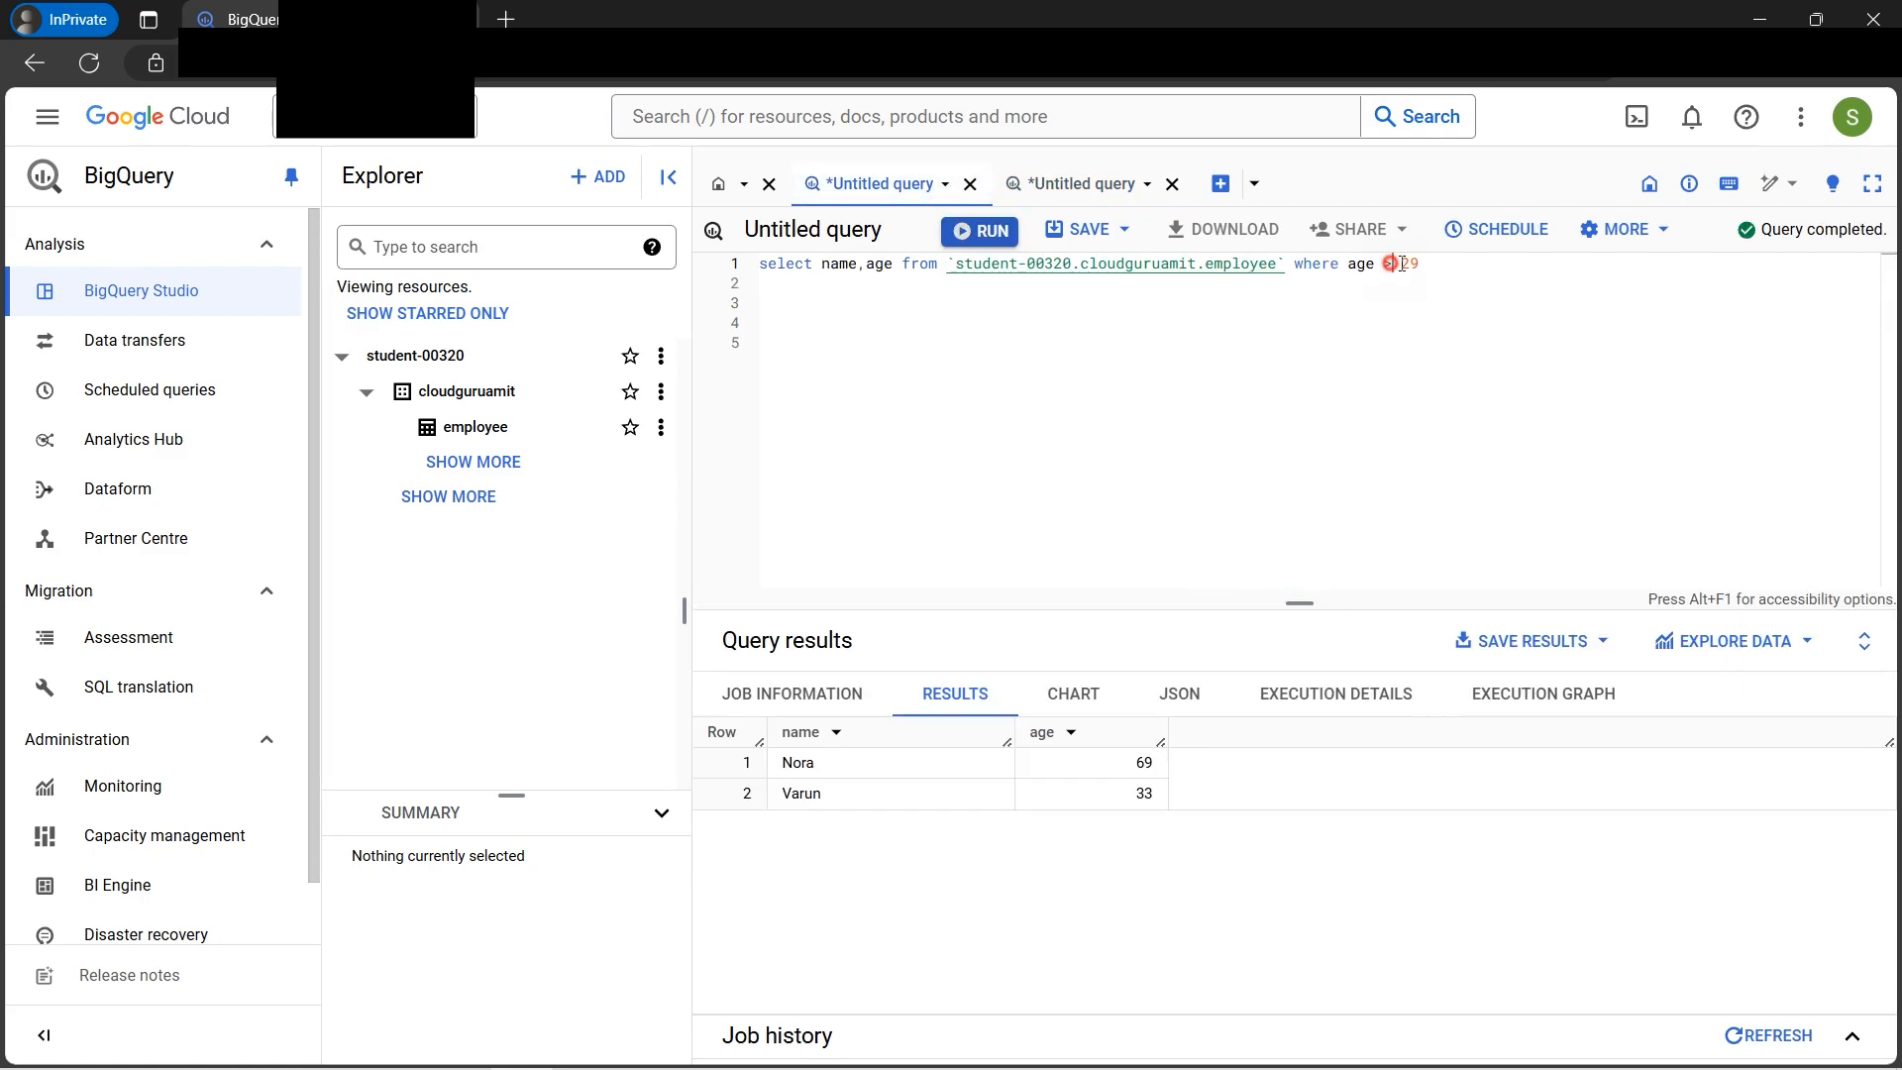
left_click(1064, 185)
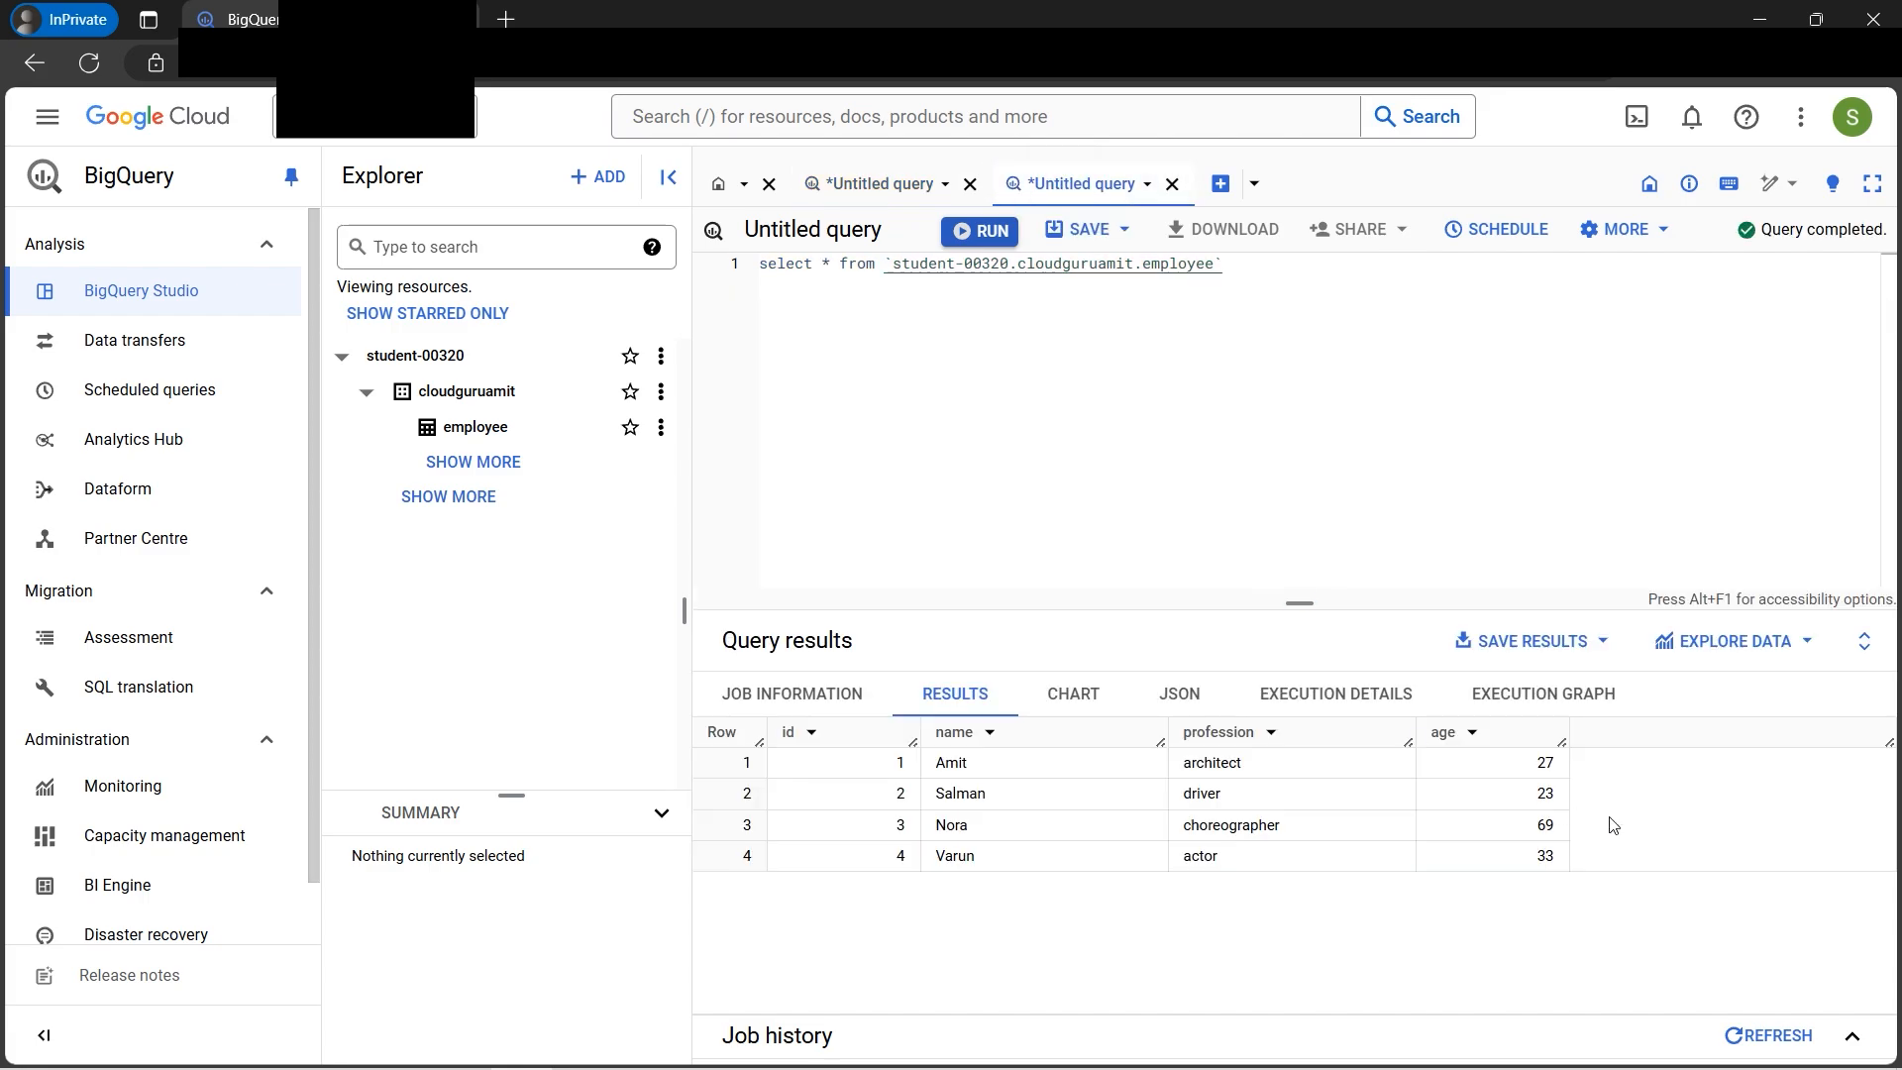
left_click_drag(1530, 822, 1547, 848)
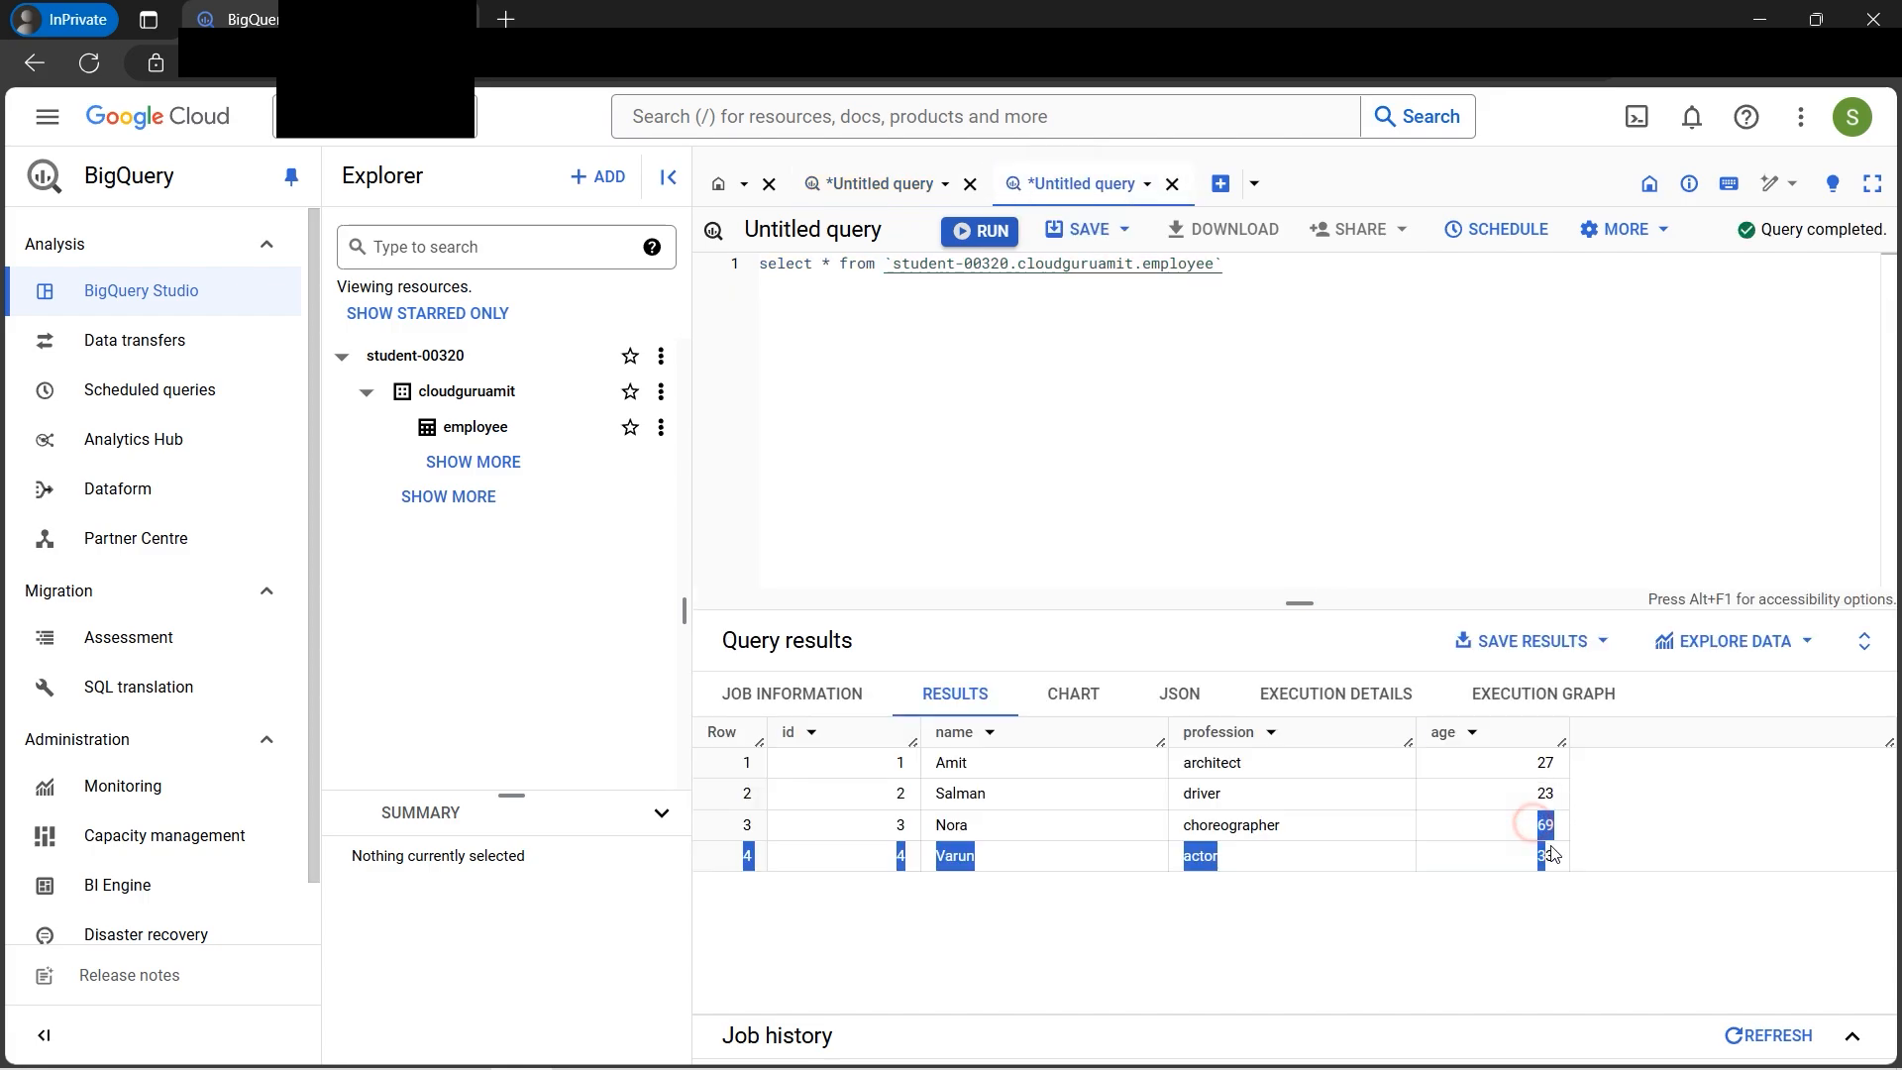
left_click(1550, 850)
left_click_drag(720, 833, 1571, 875)
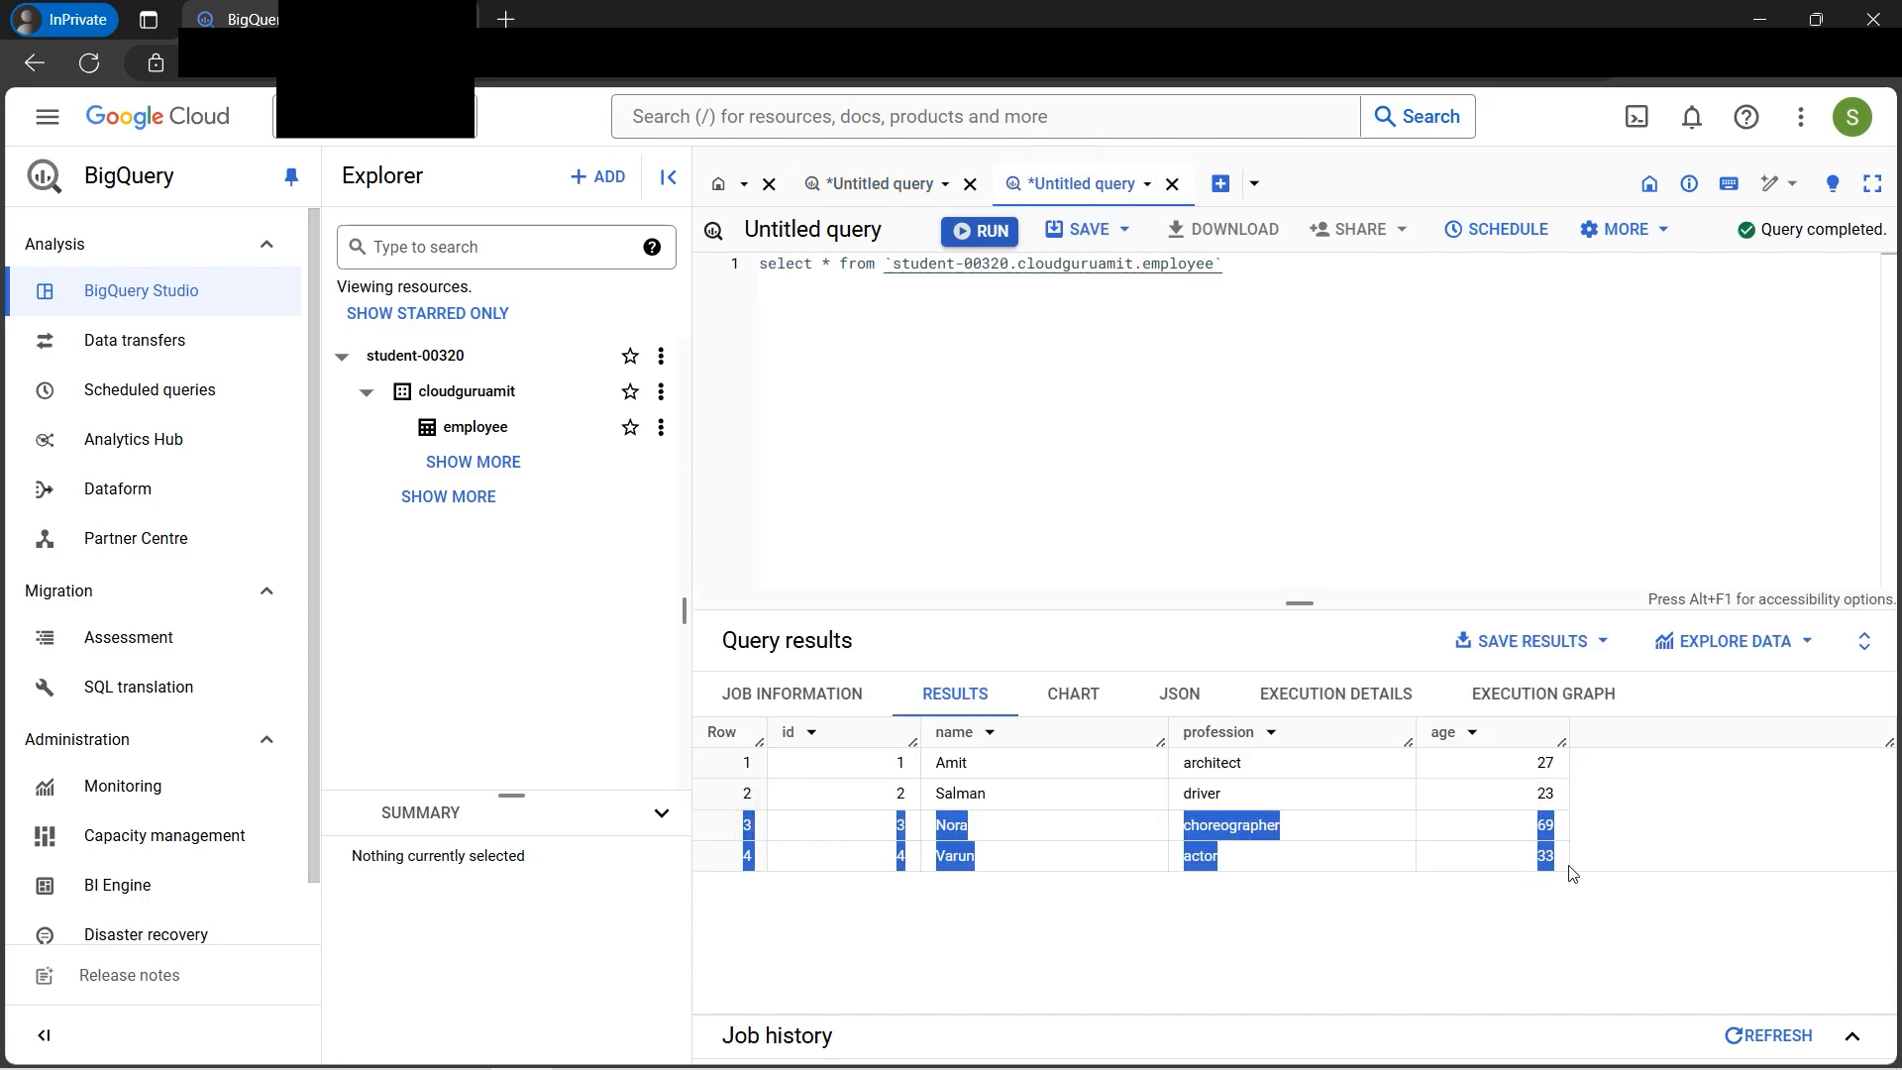
left_click(907, 184)
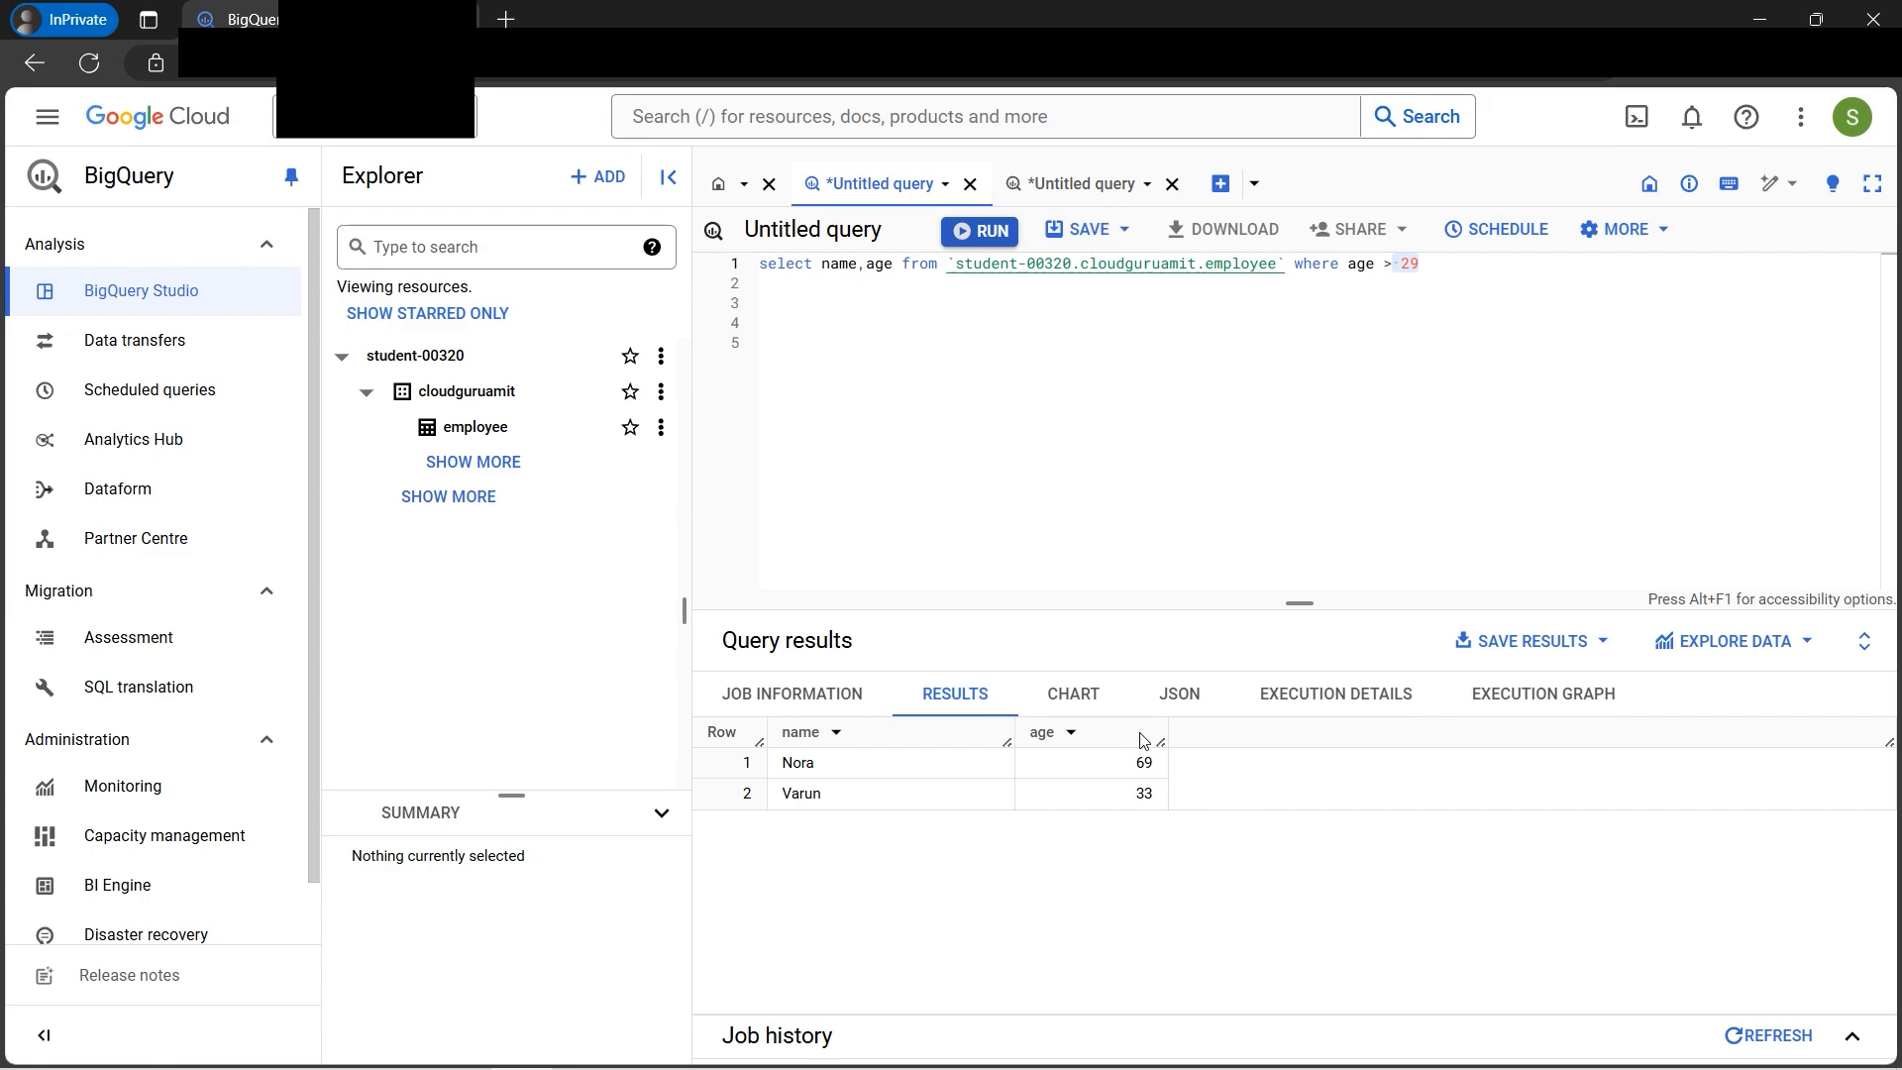
left_click(1068, 188)
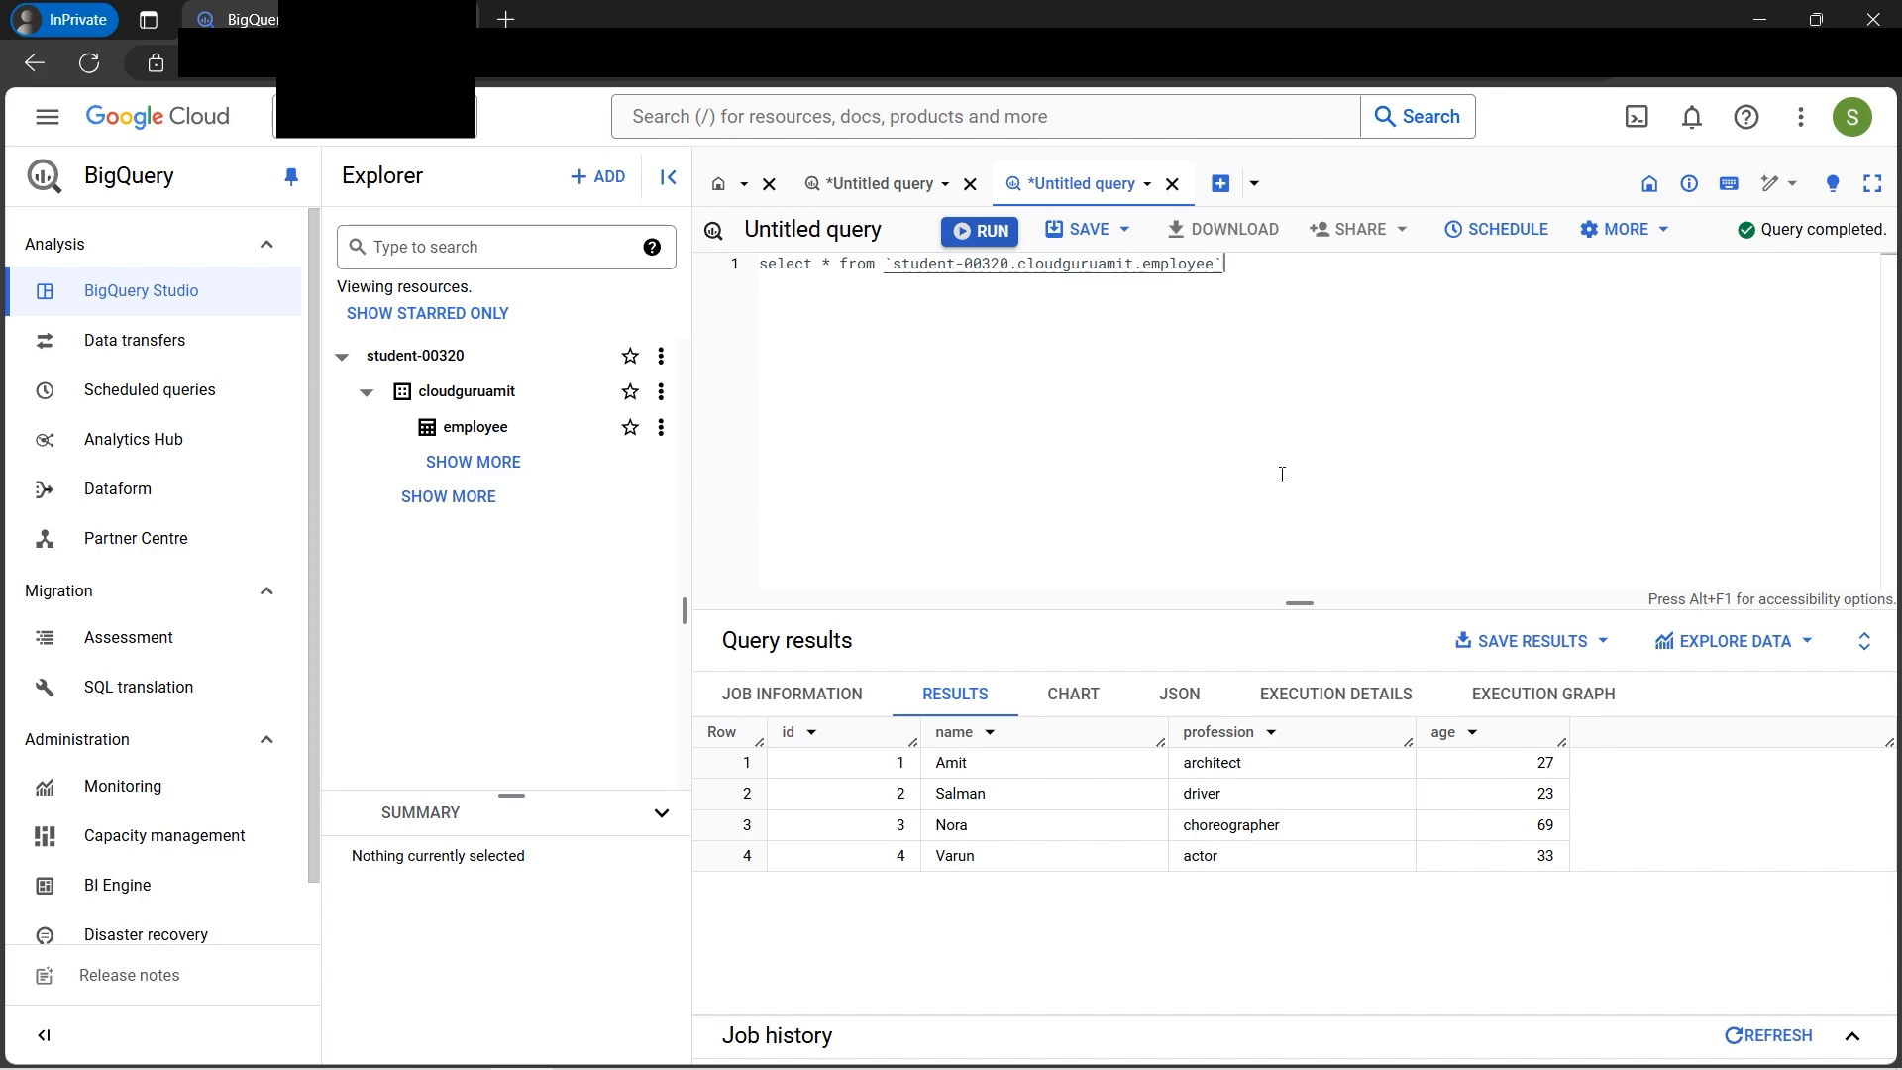
left_click(594, 1056)
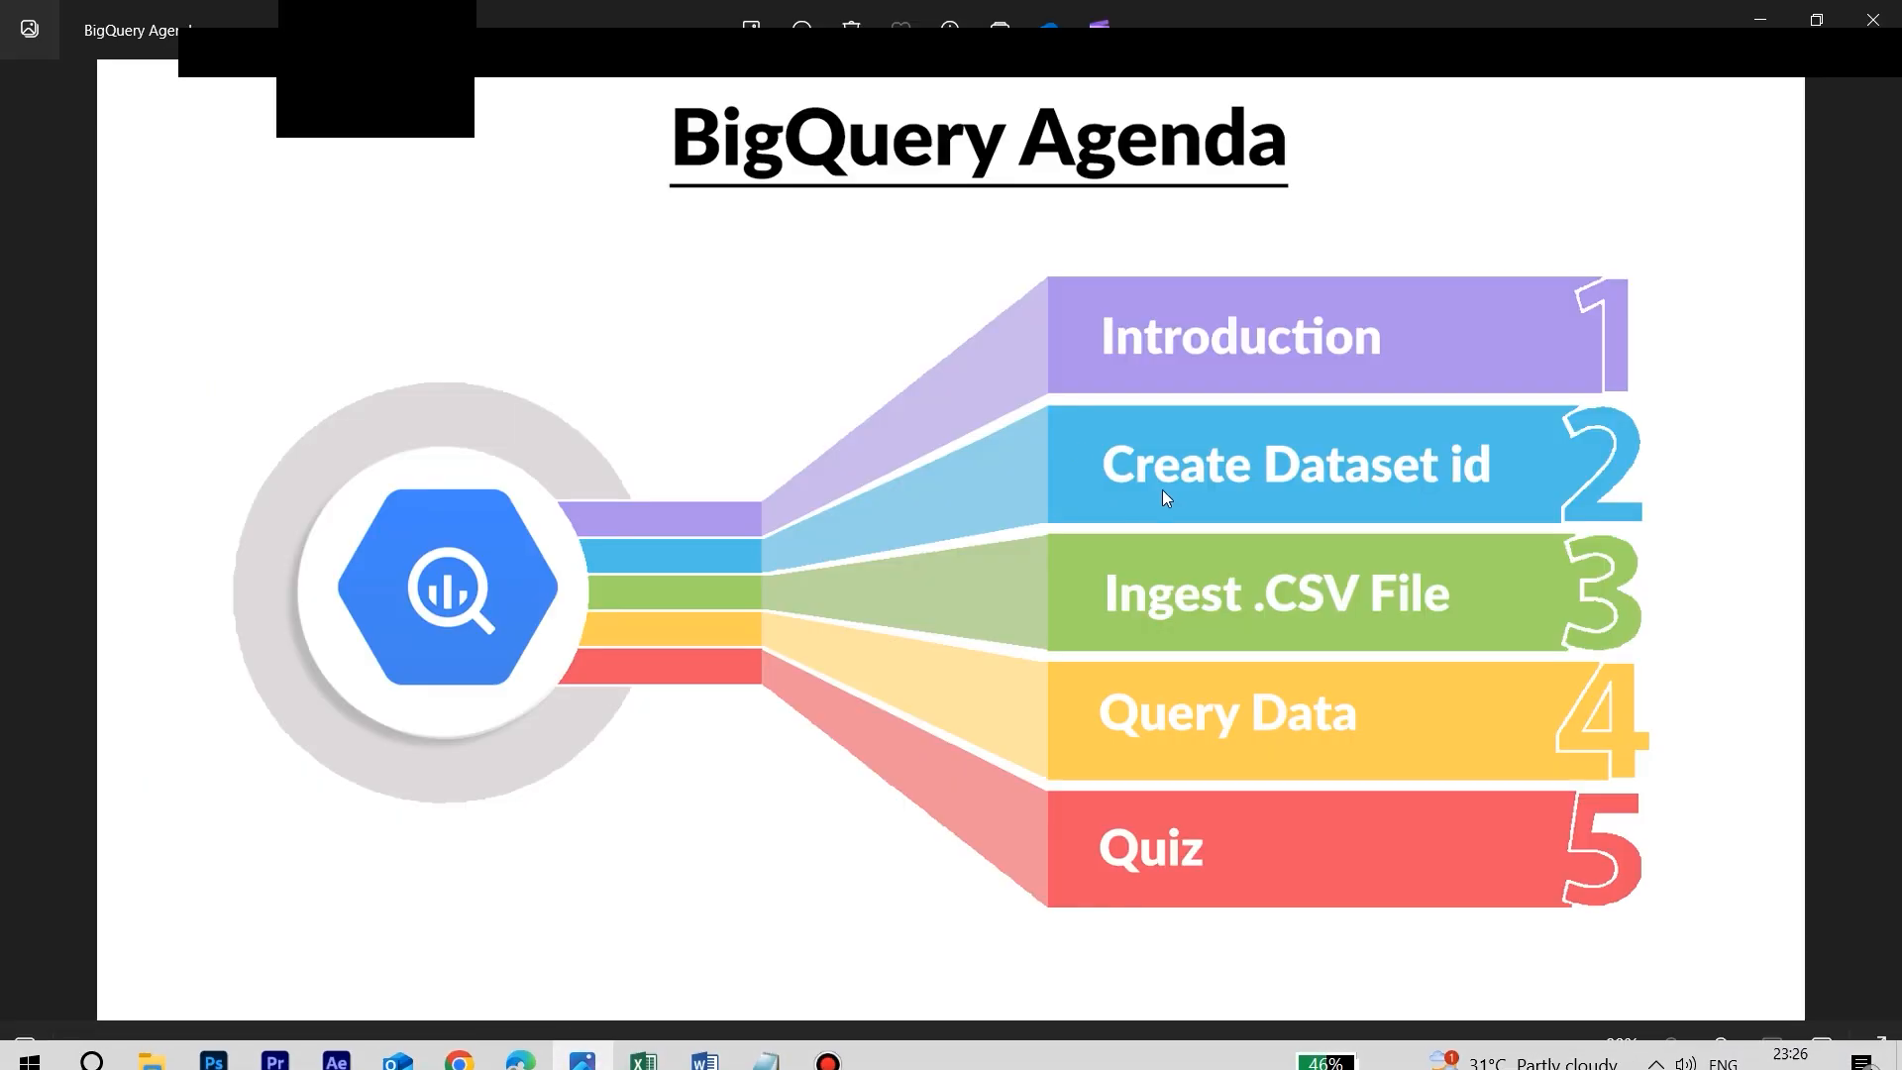